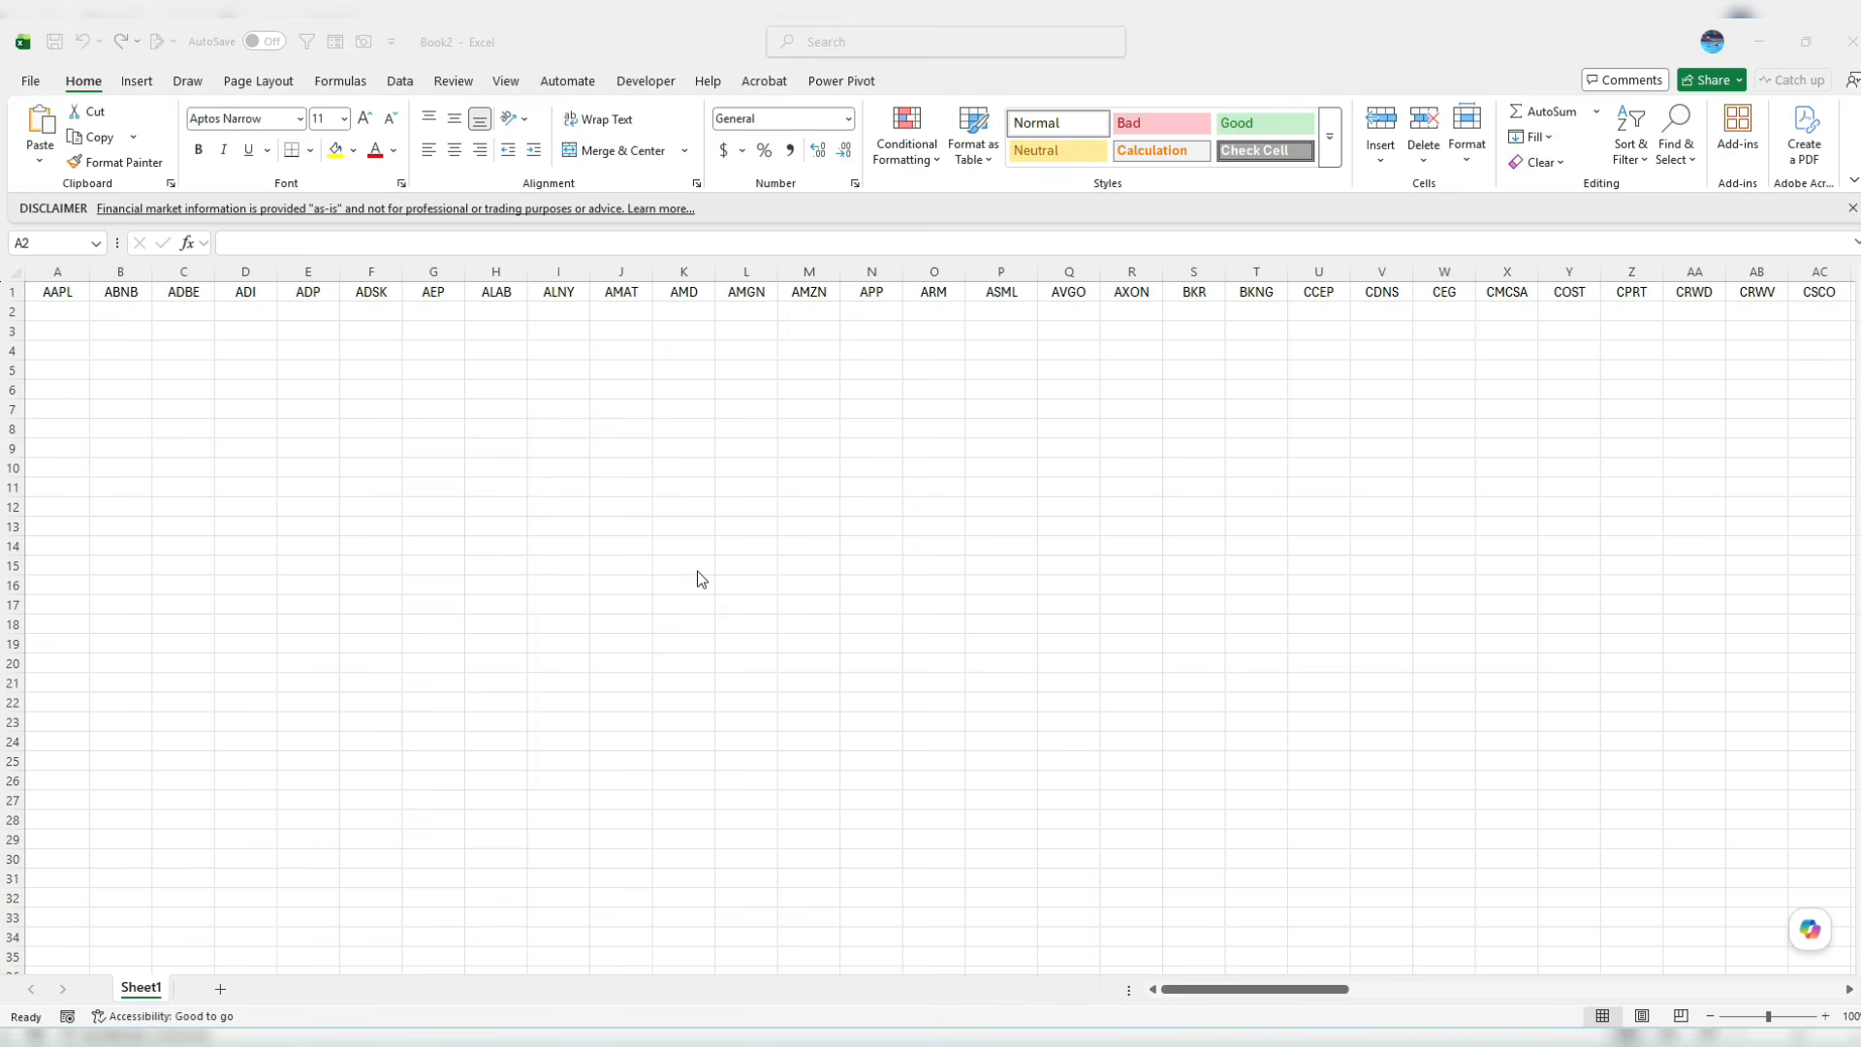
# Enter =STOCKHISTORY(A1,TODAY()-365,TODAY()) in cell A2 to pull one year of AAPL prices
pyautogui.click(75, 306)
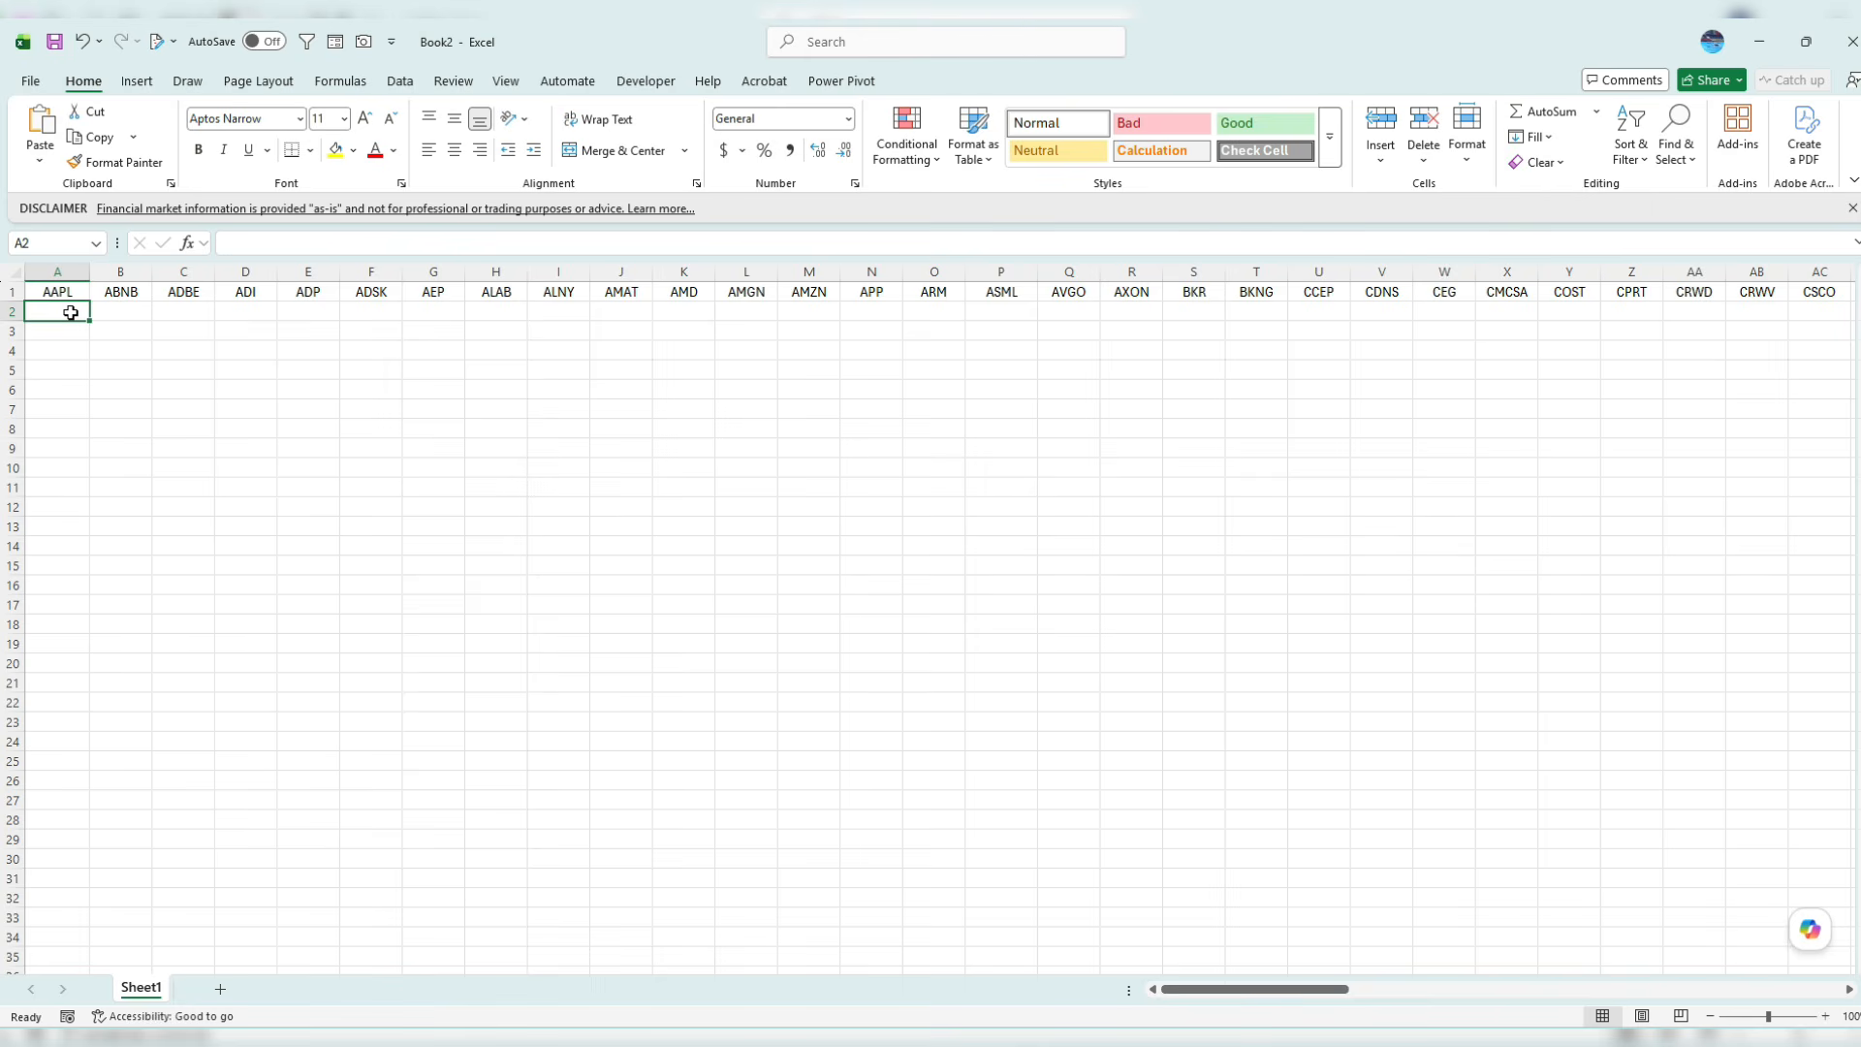
pyautogui.write('=s')
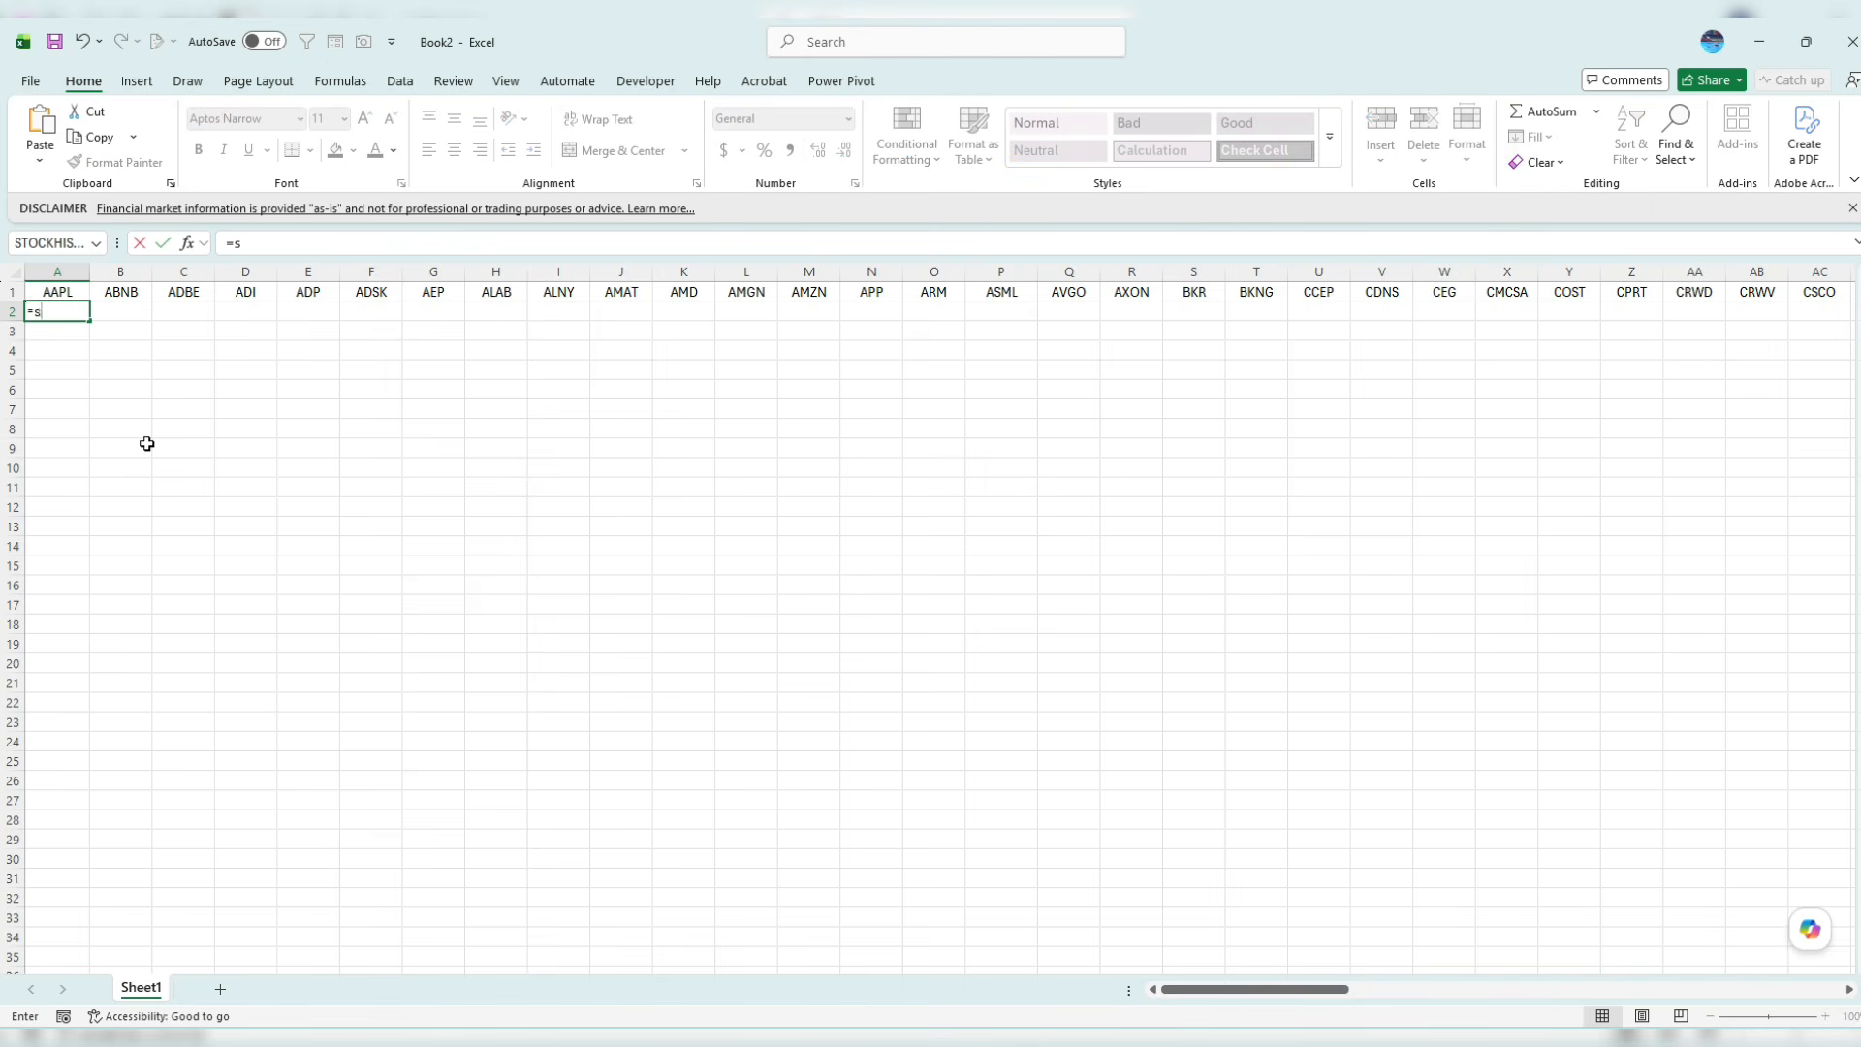
pyautogui.write('tock')
pyautogui.press('Tab')
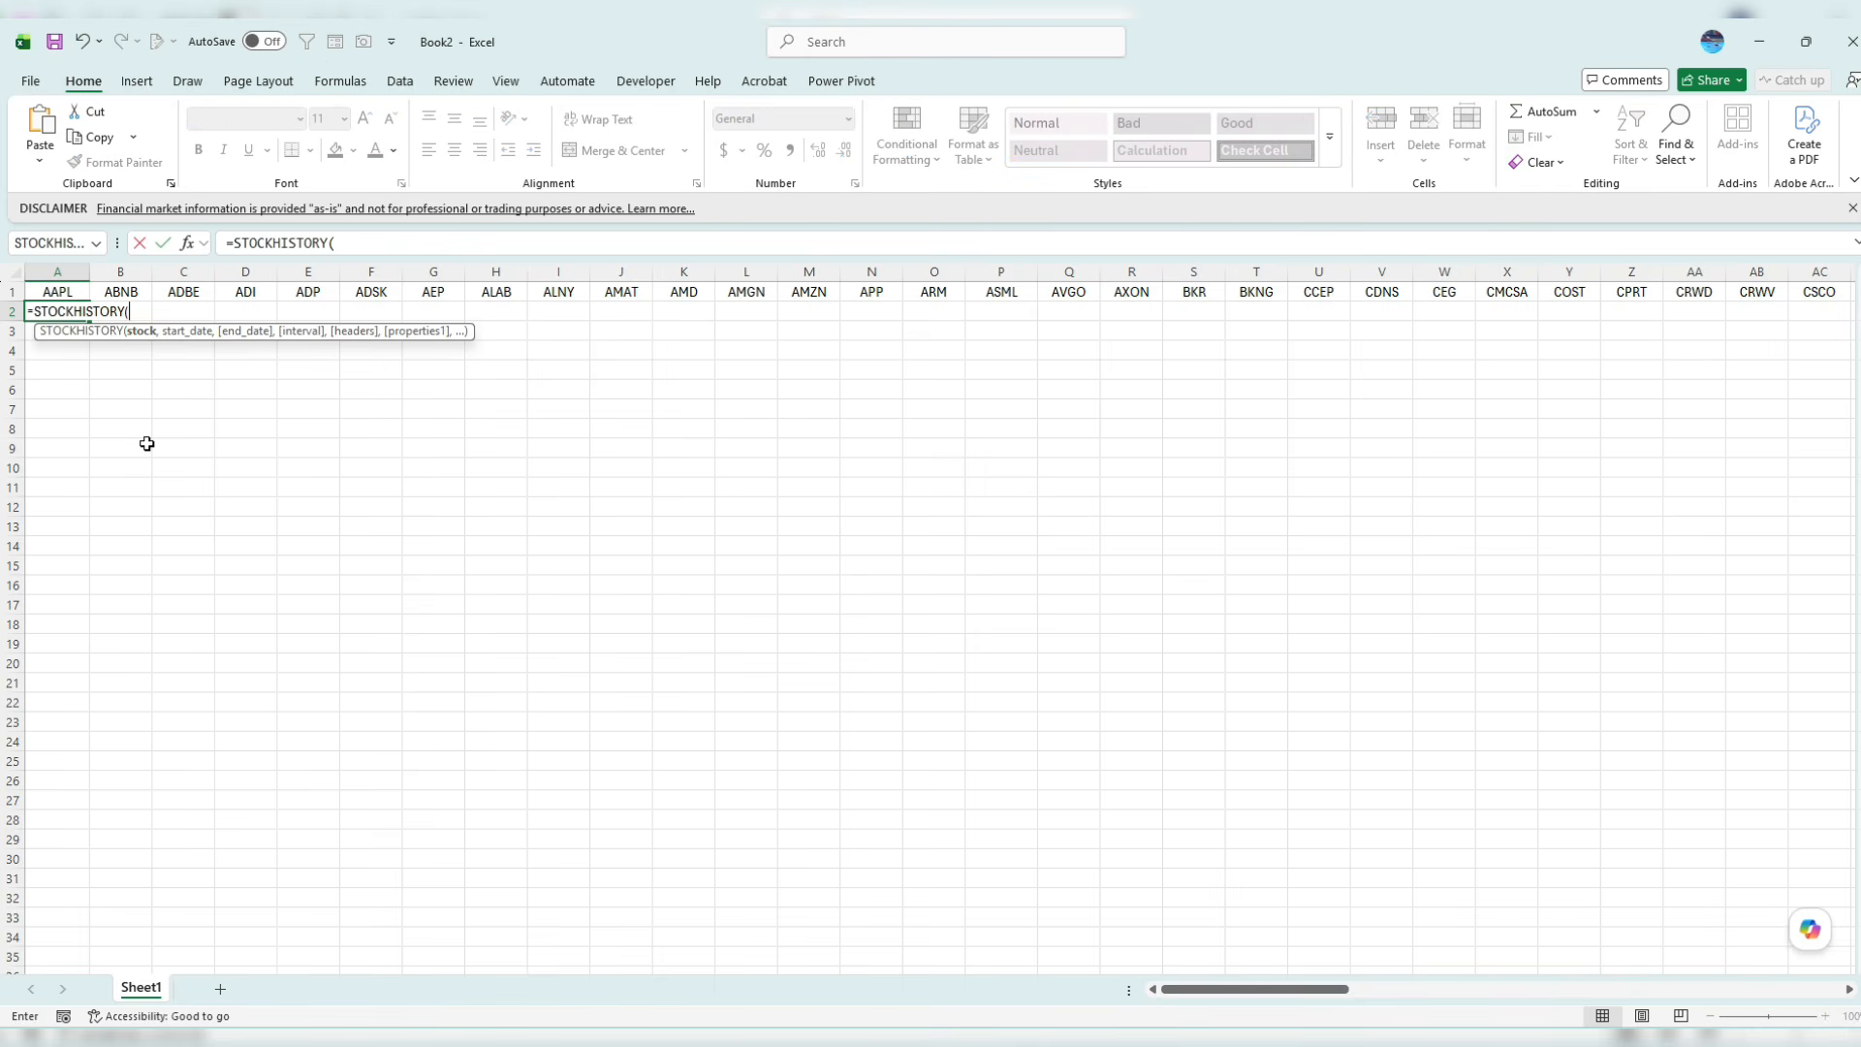
pyautogui.press('Up')
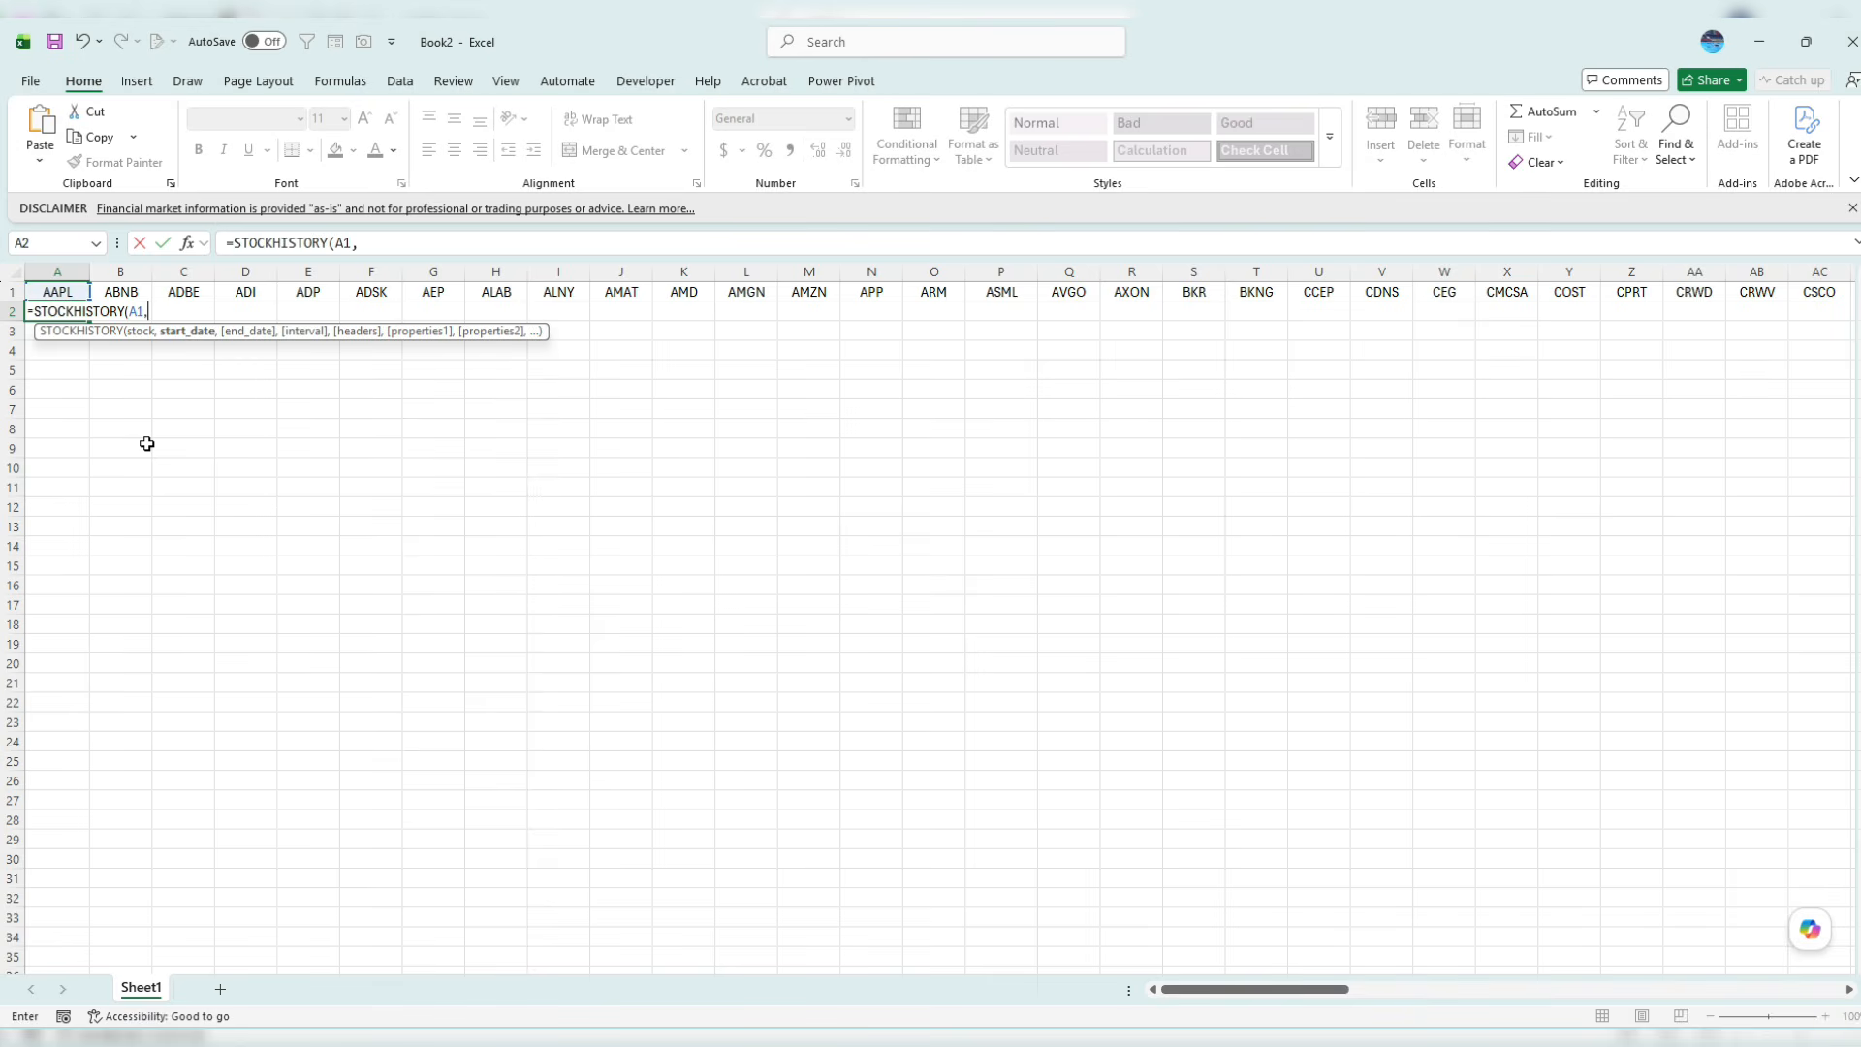
pyautogui.write(',today()-365')
pyautogui.write(',today()')
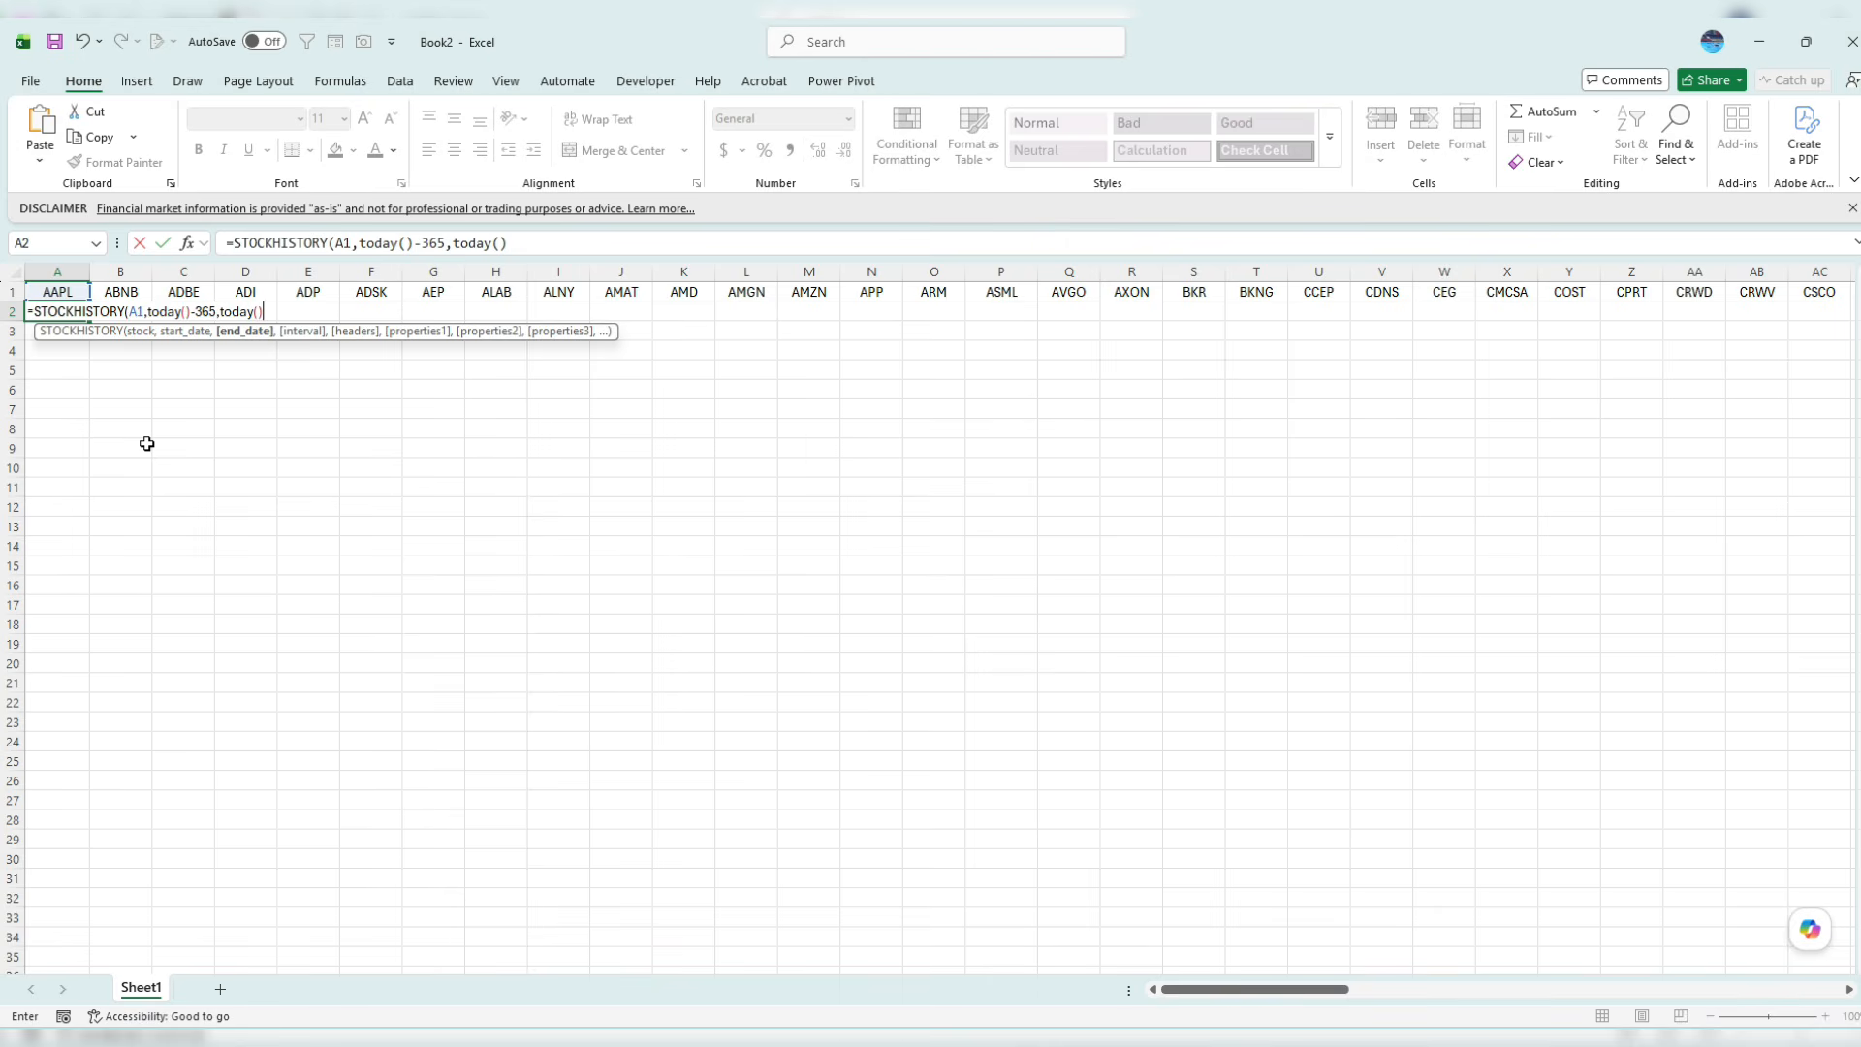
pyautogui.write(')')
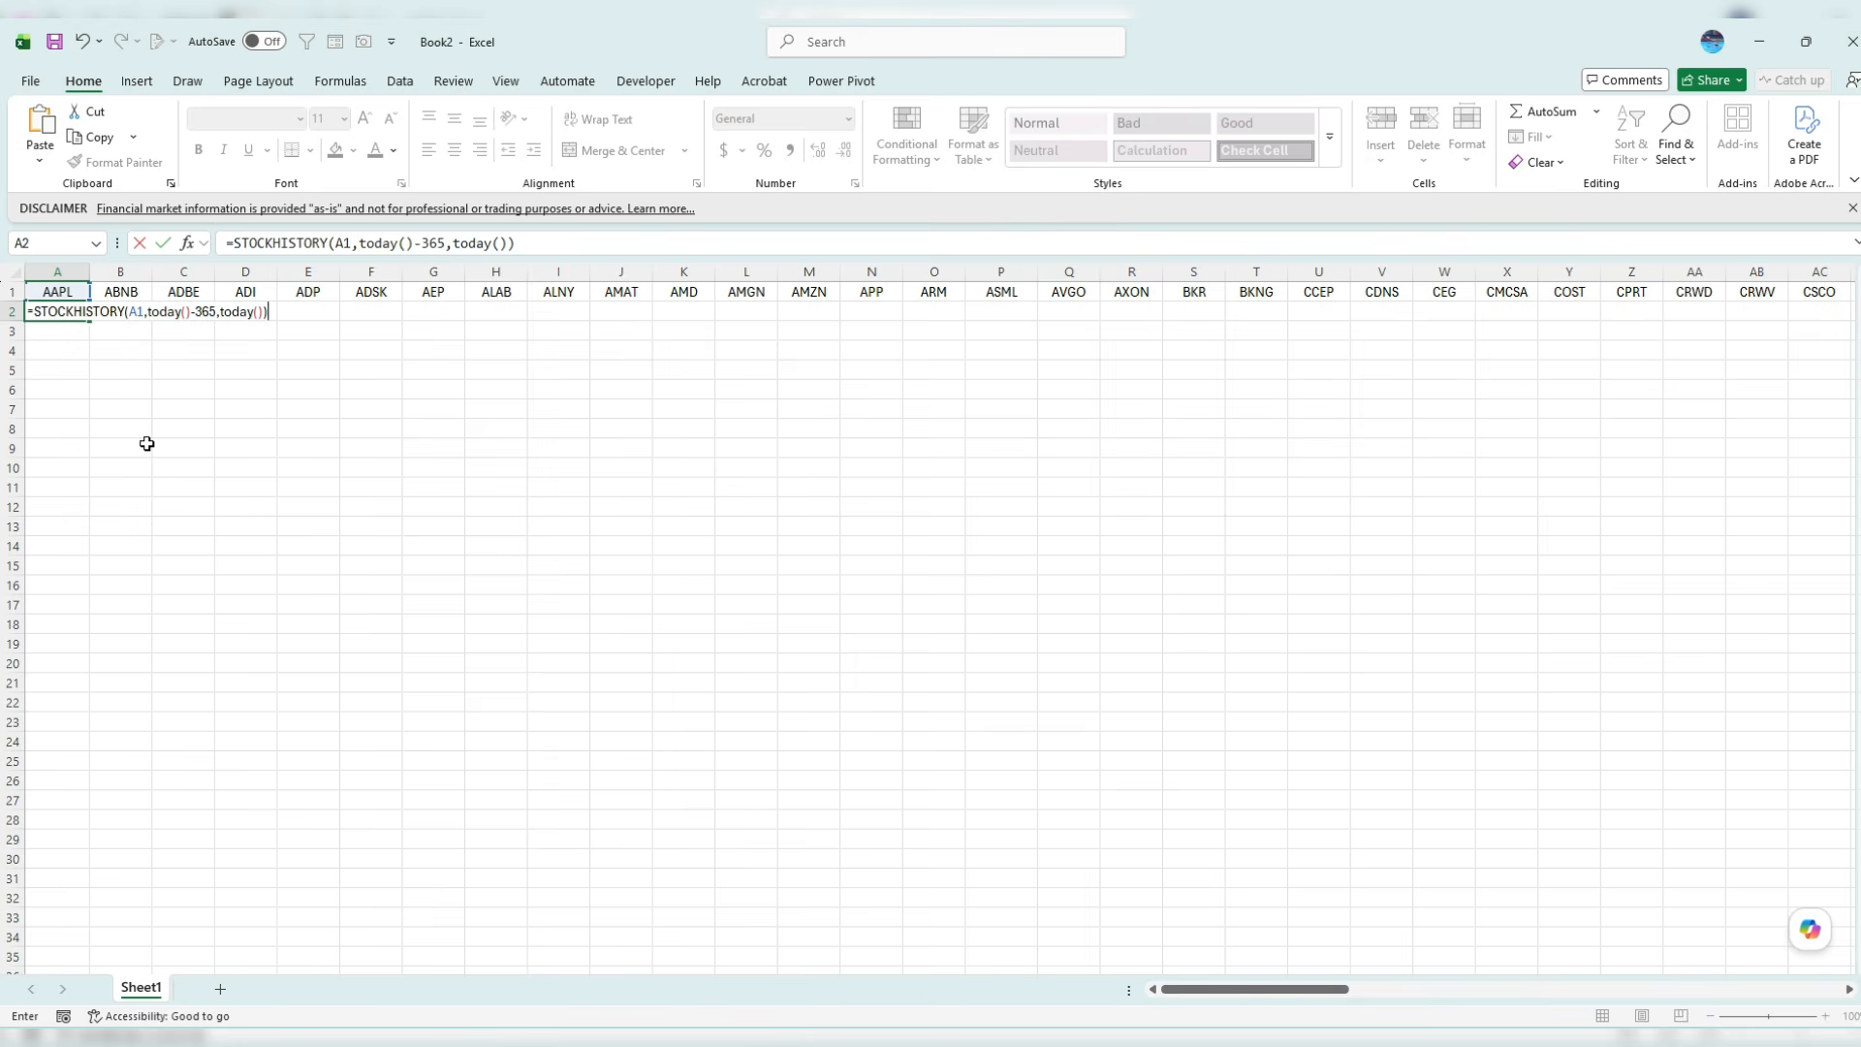
pyautogui.hotkey('ctrl', 'Return')
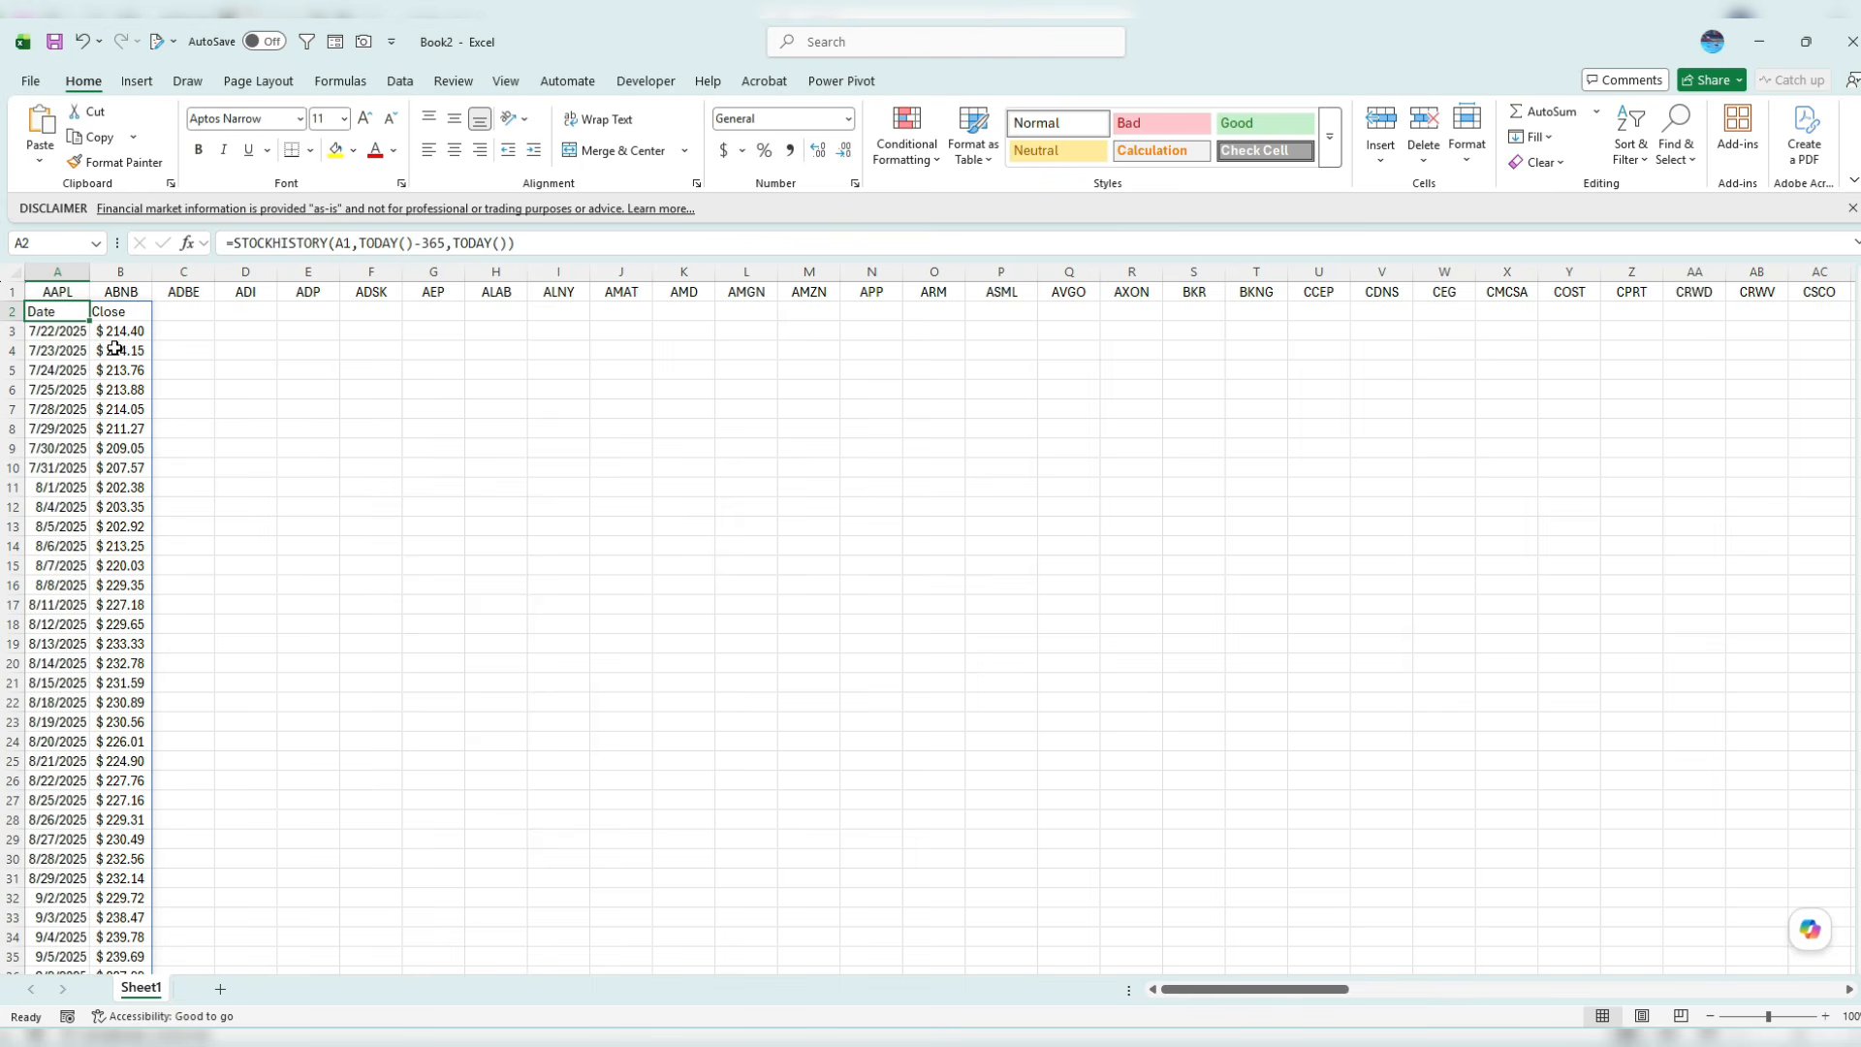
# Wrap the STOCKHISTORY formula in A2 in DROP with arguments 1,1 to remove the header row and the date column
pyautogui.click(228, 242)
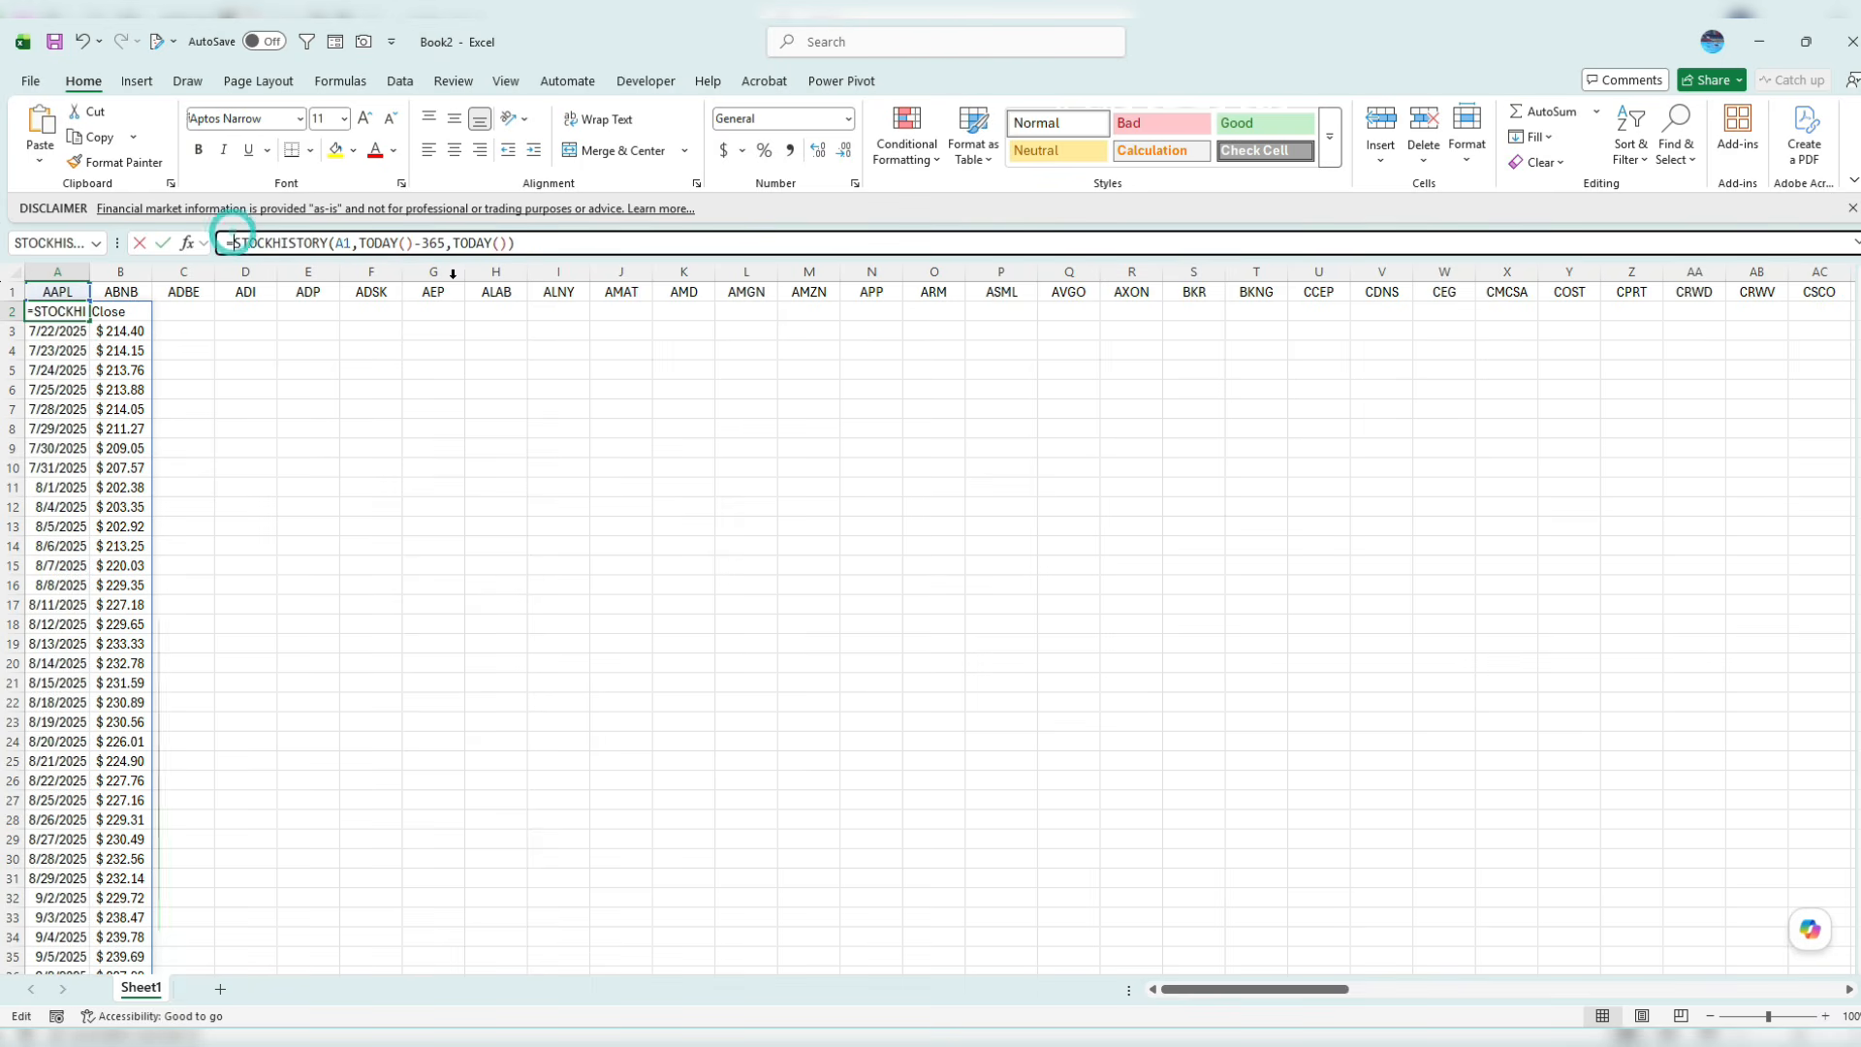
pyautogui.write('drop(')
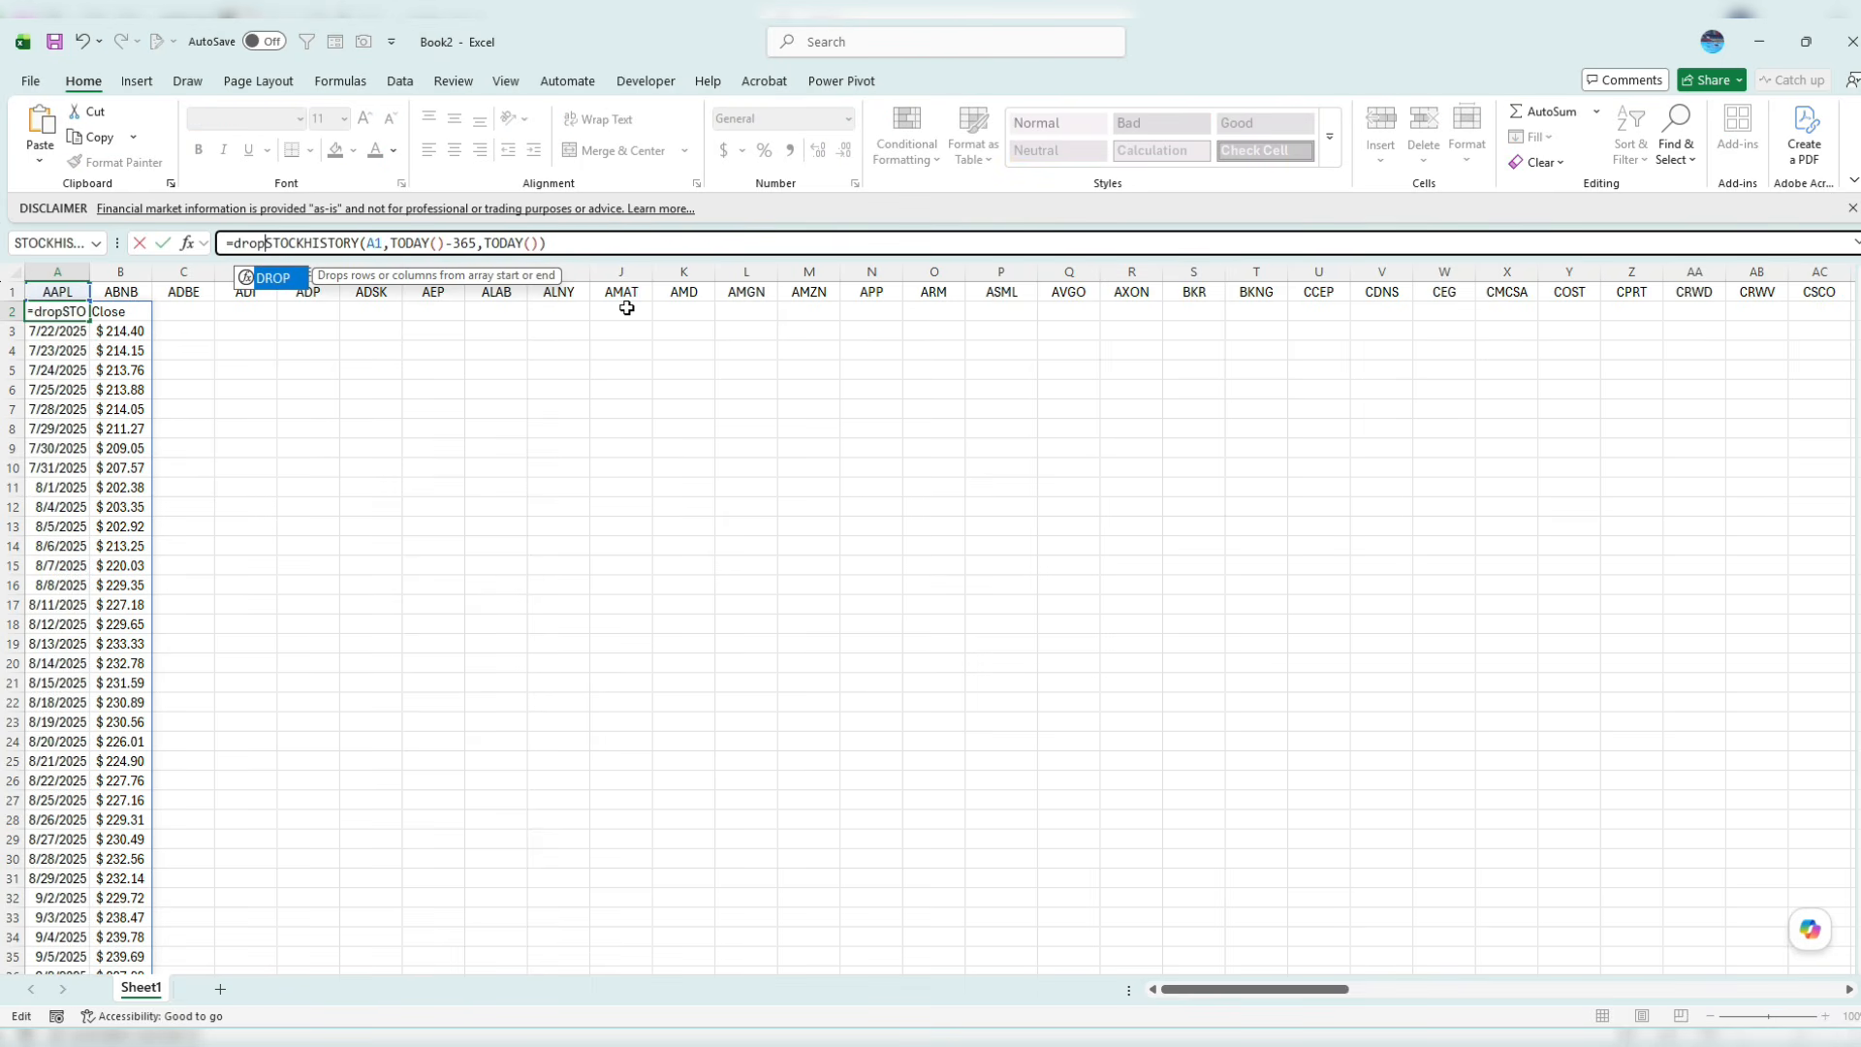
pyautogui.press('End')
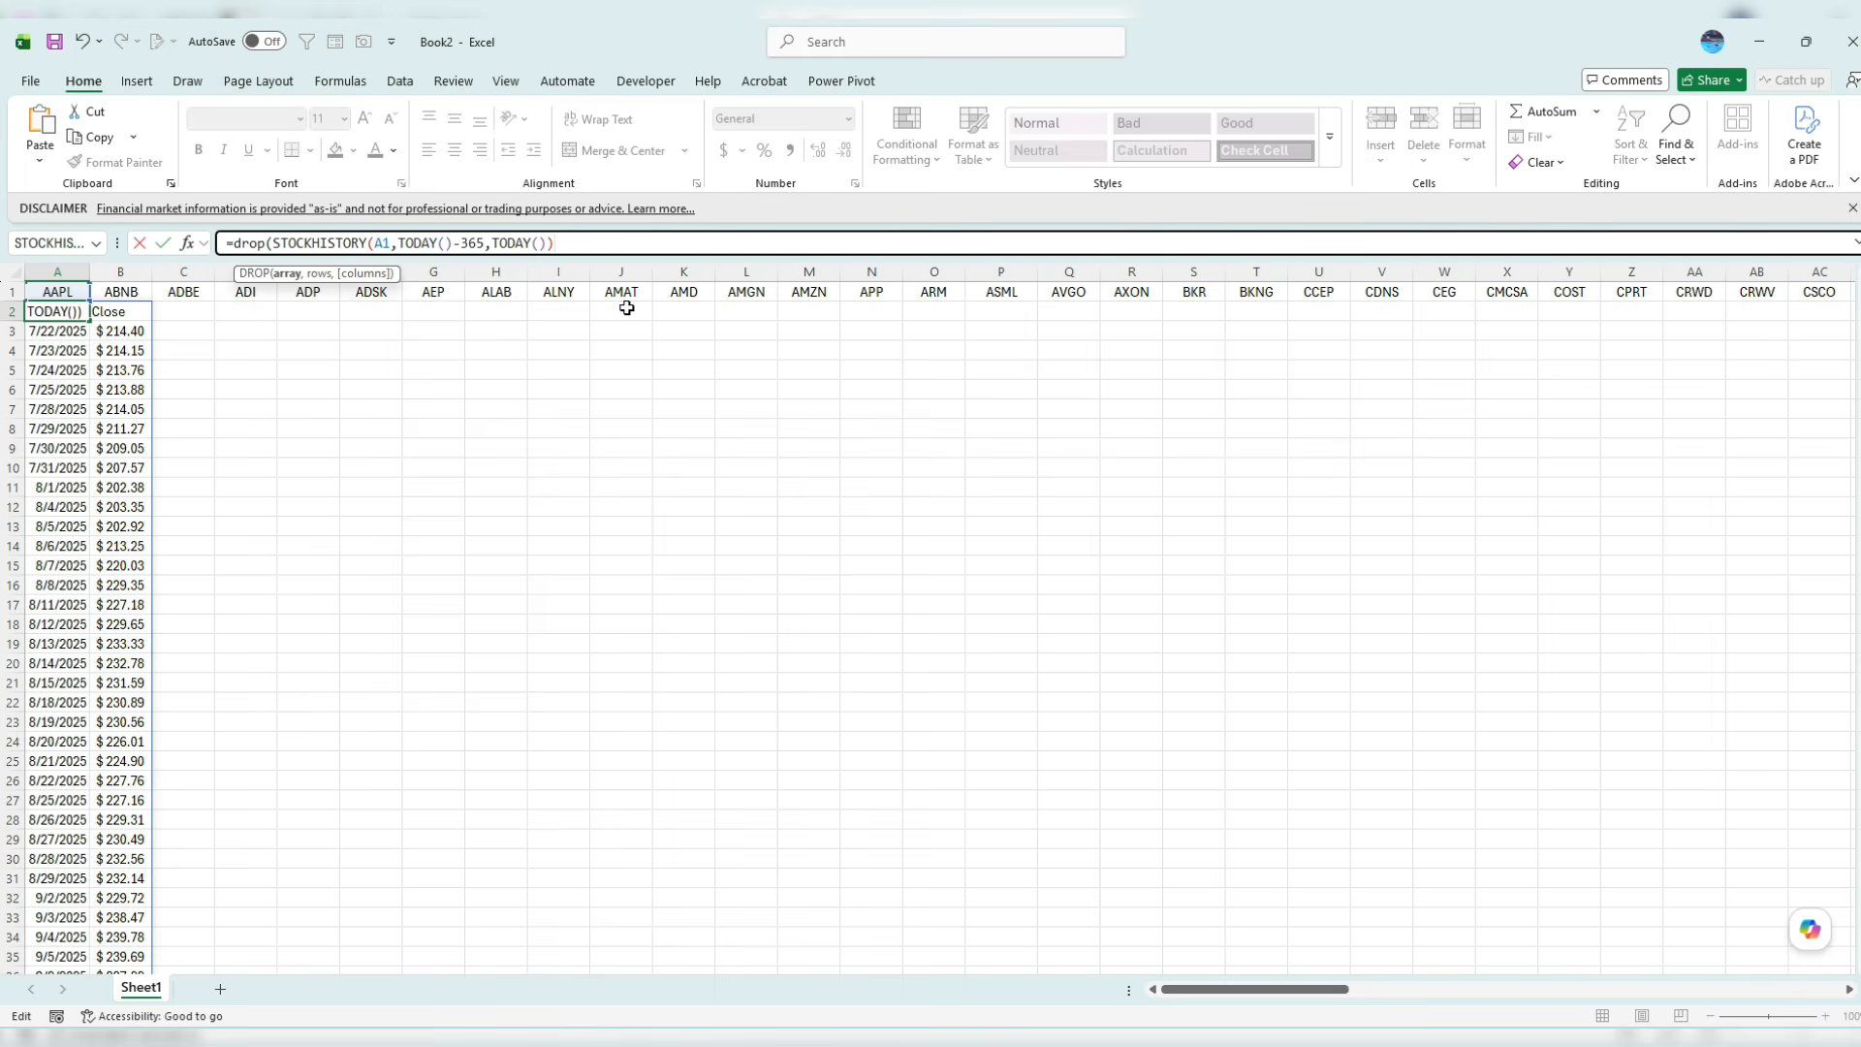
pyautogui.write(',1,1)')
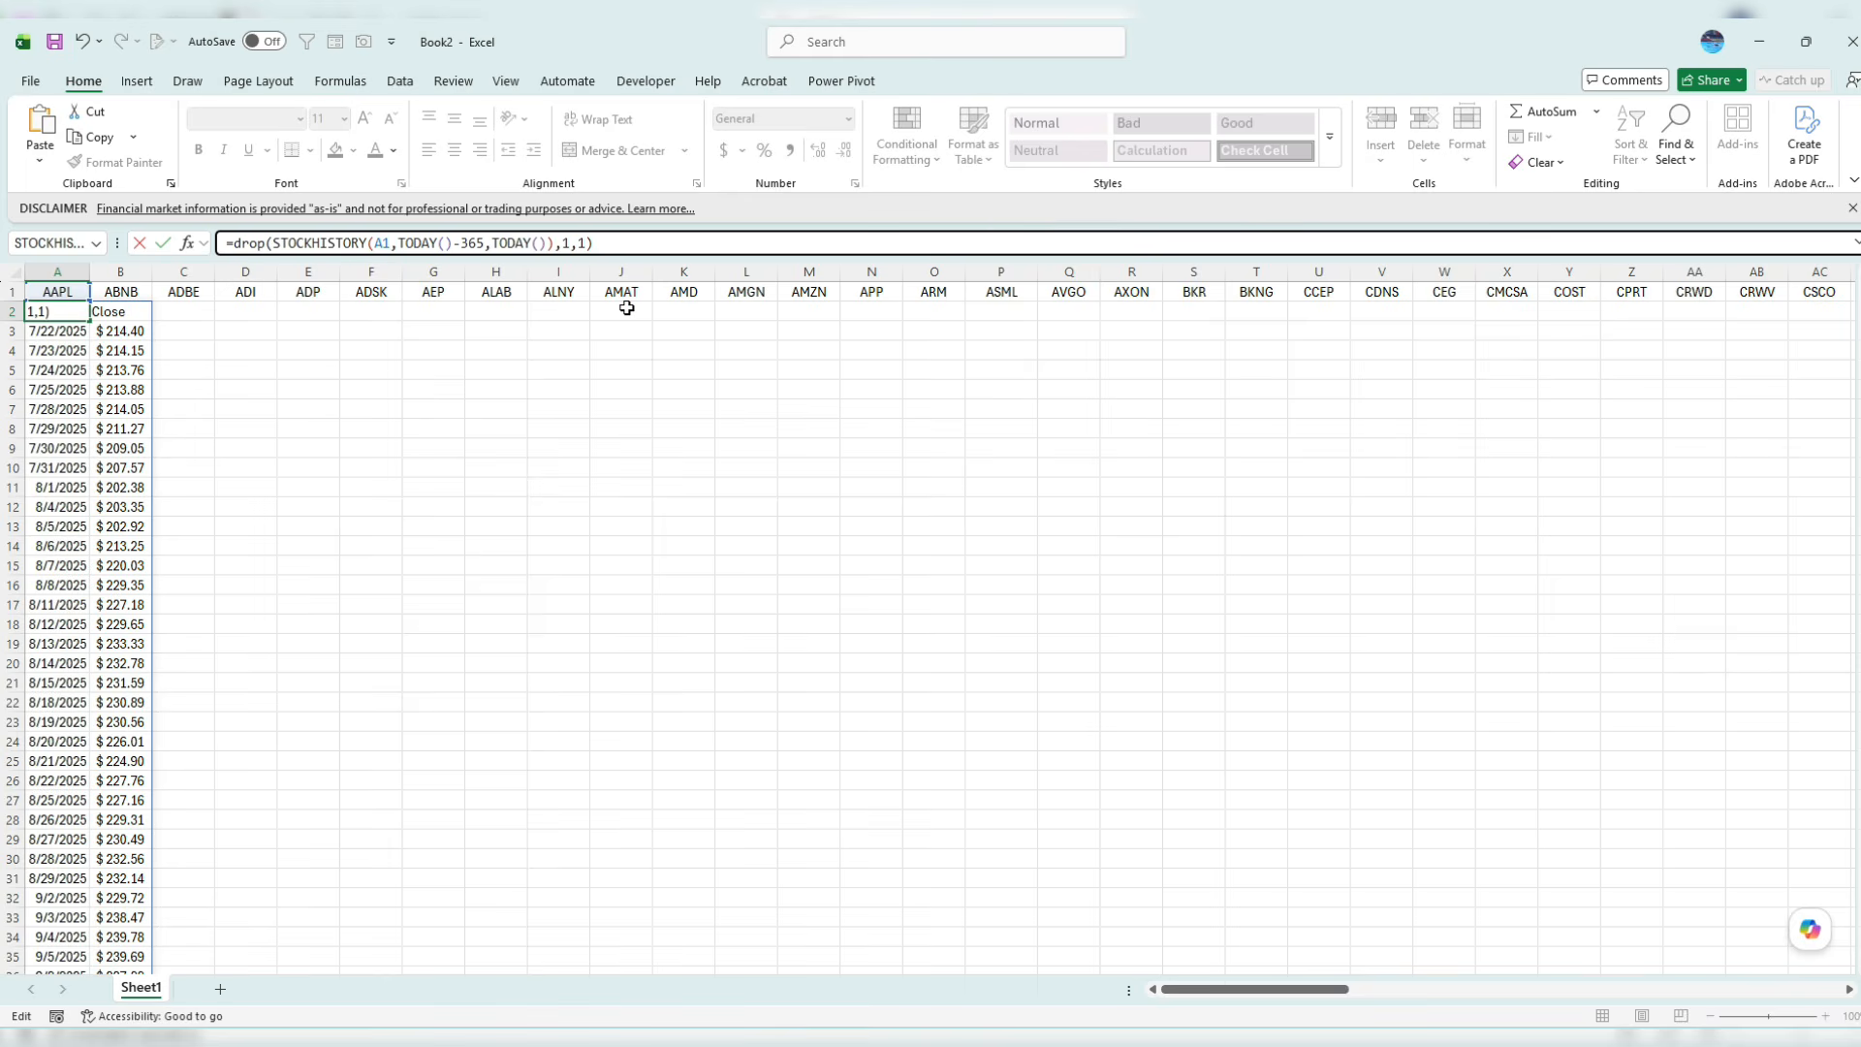
pyautogui.hotkey('ctrl', 'Return')
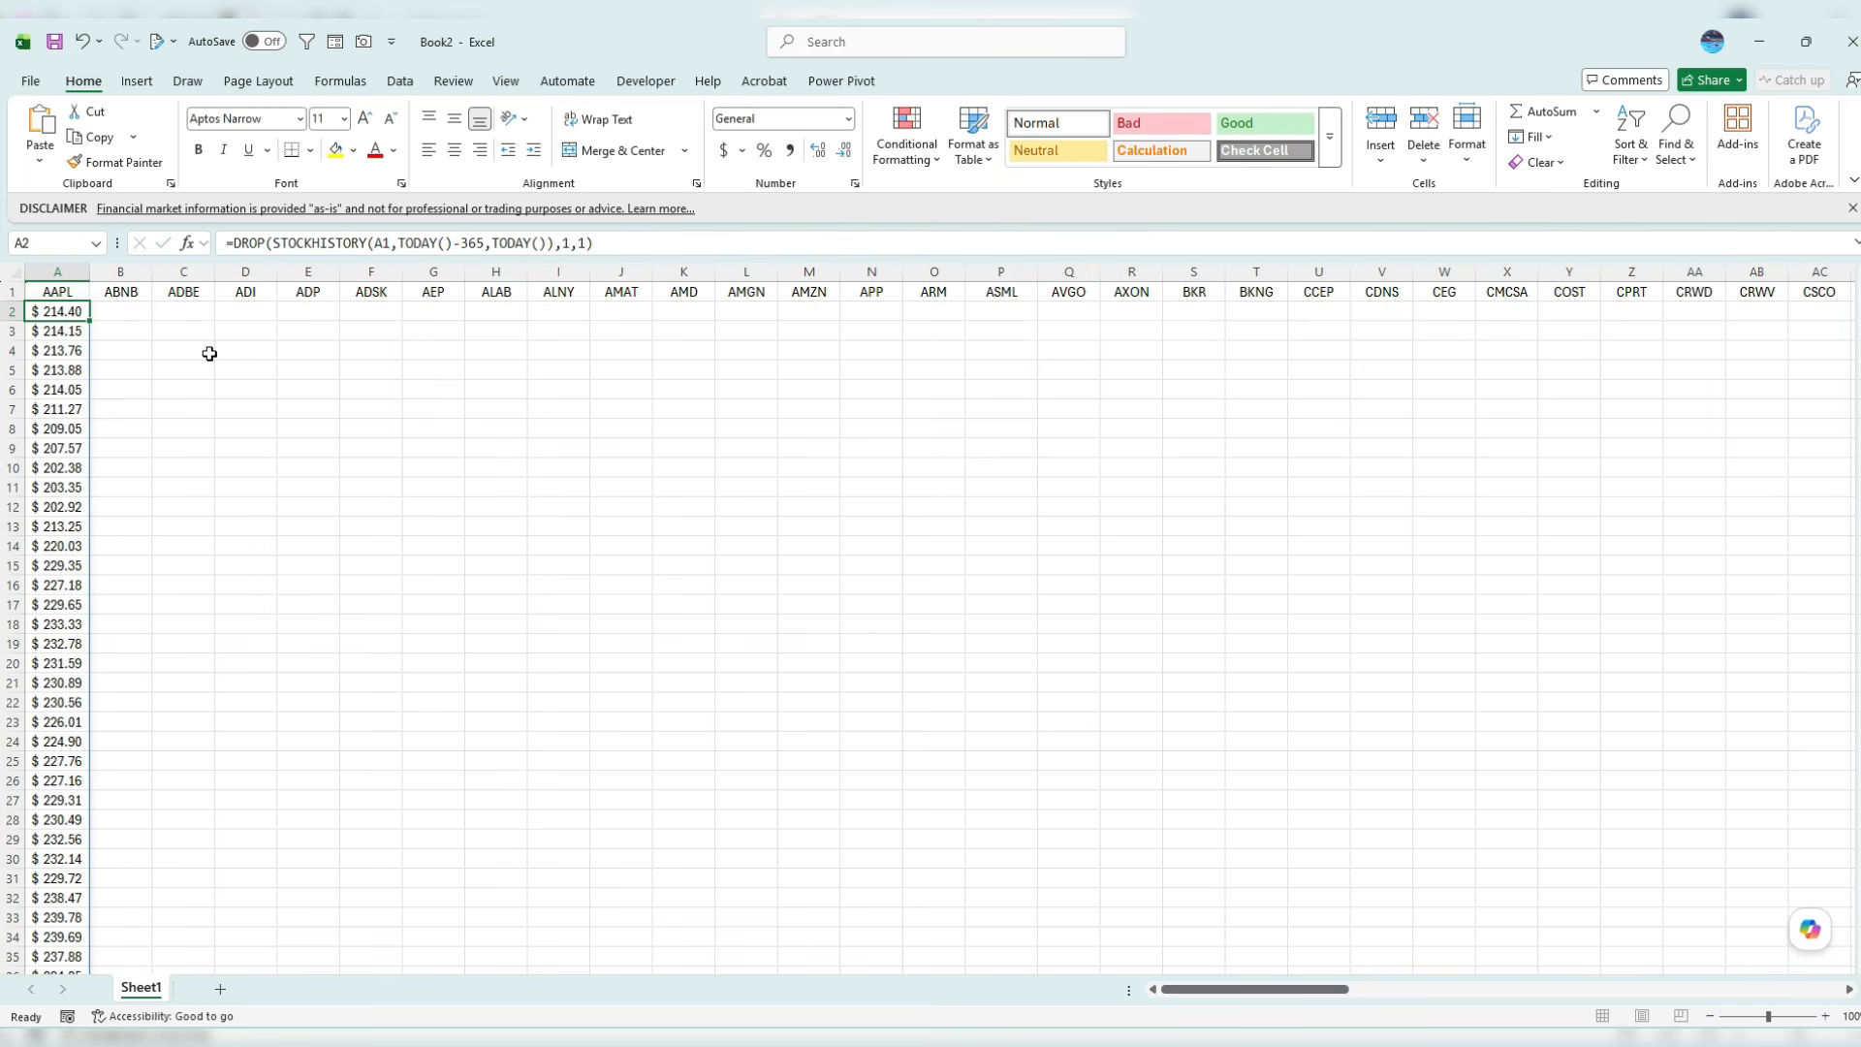
# Fill the A2 formula across row 2 to column CW so that every ticker gets its price history
pyautogui.moveTo(96, 322); pyautogui.dragTo(1694, 286)
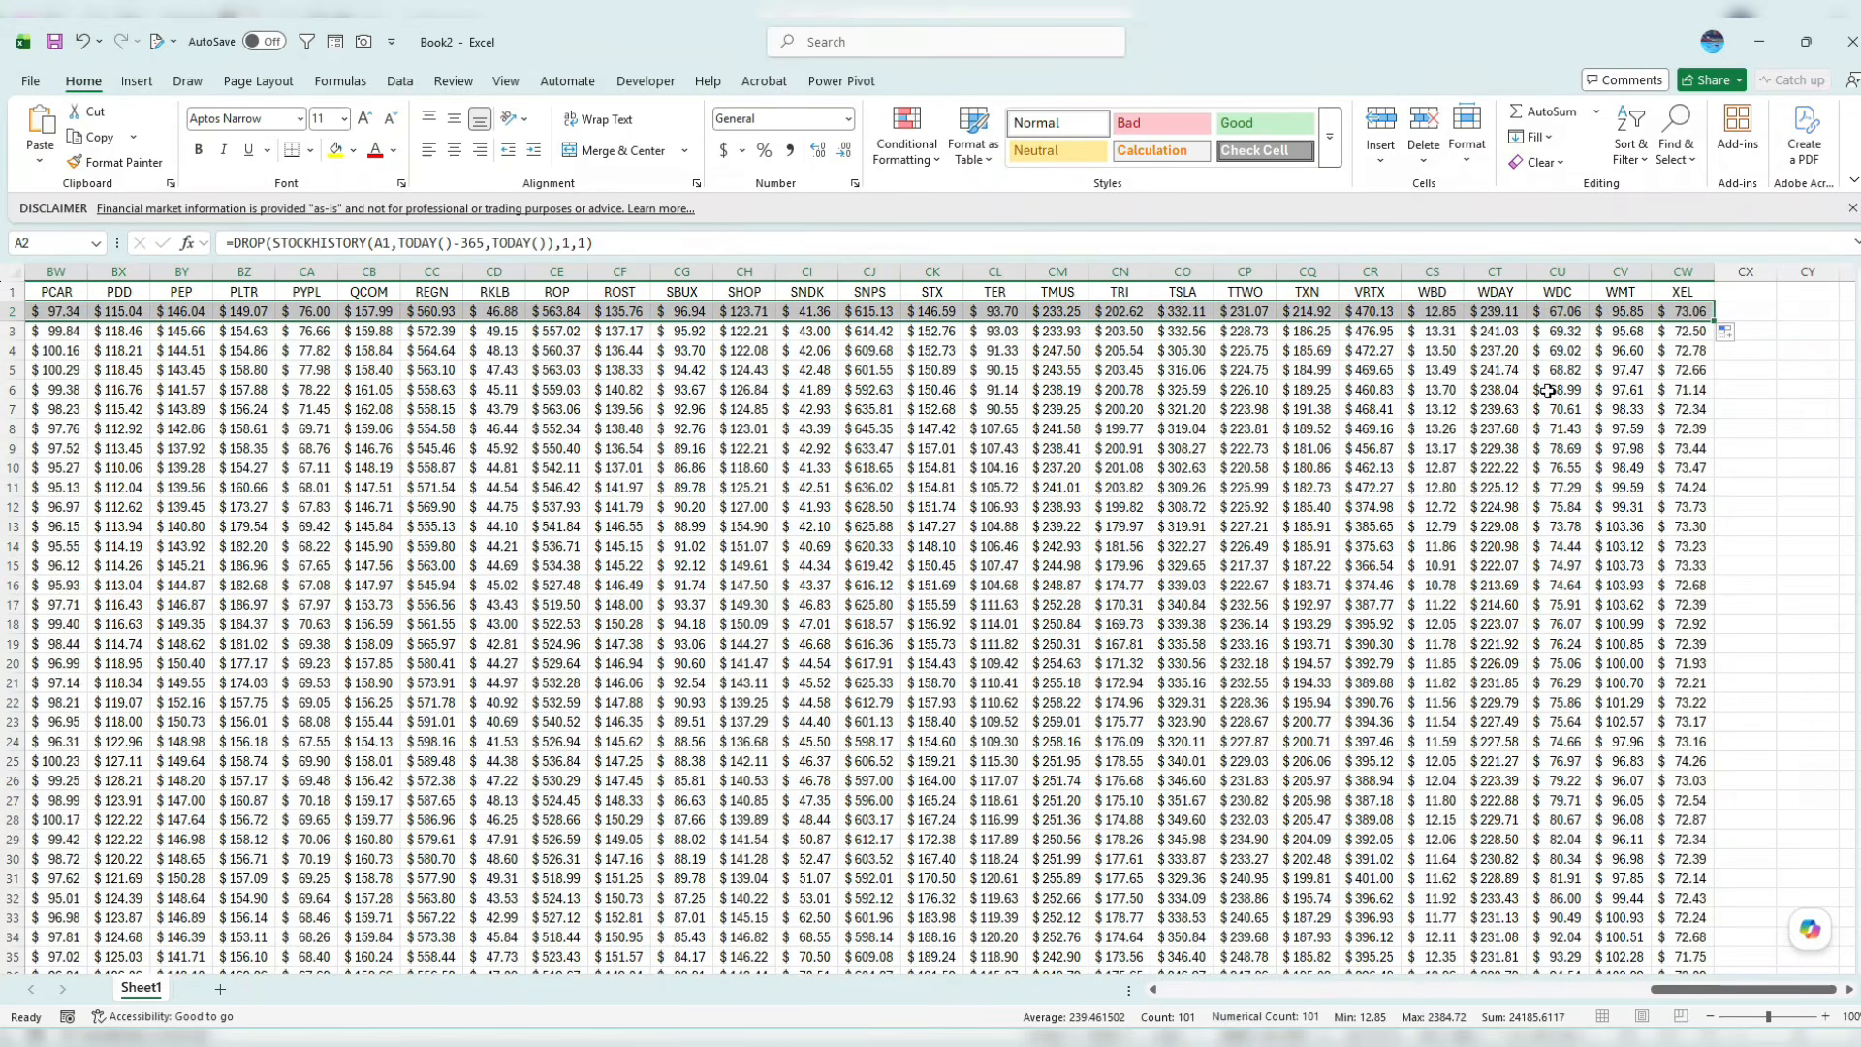
pyautogui.click(1553, 390)
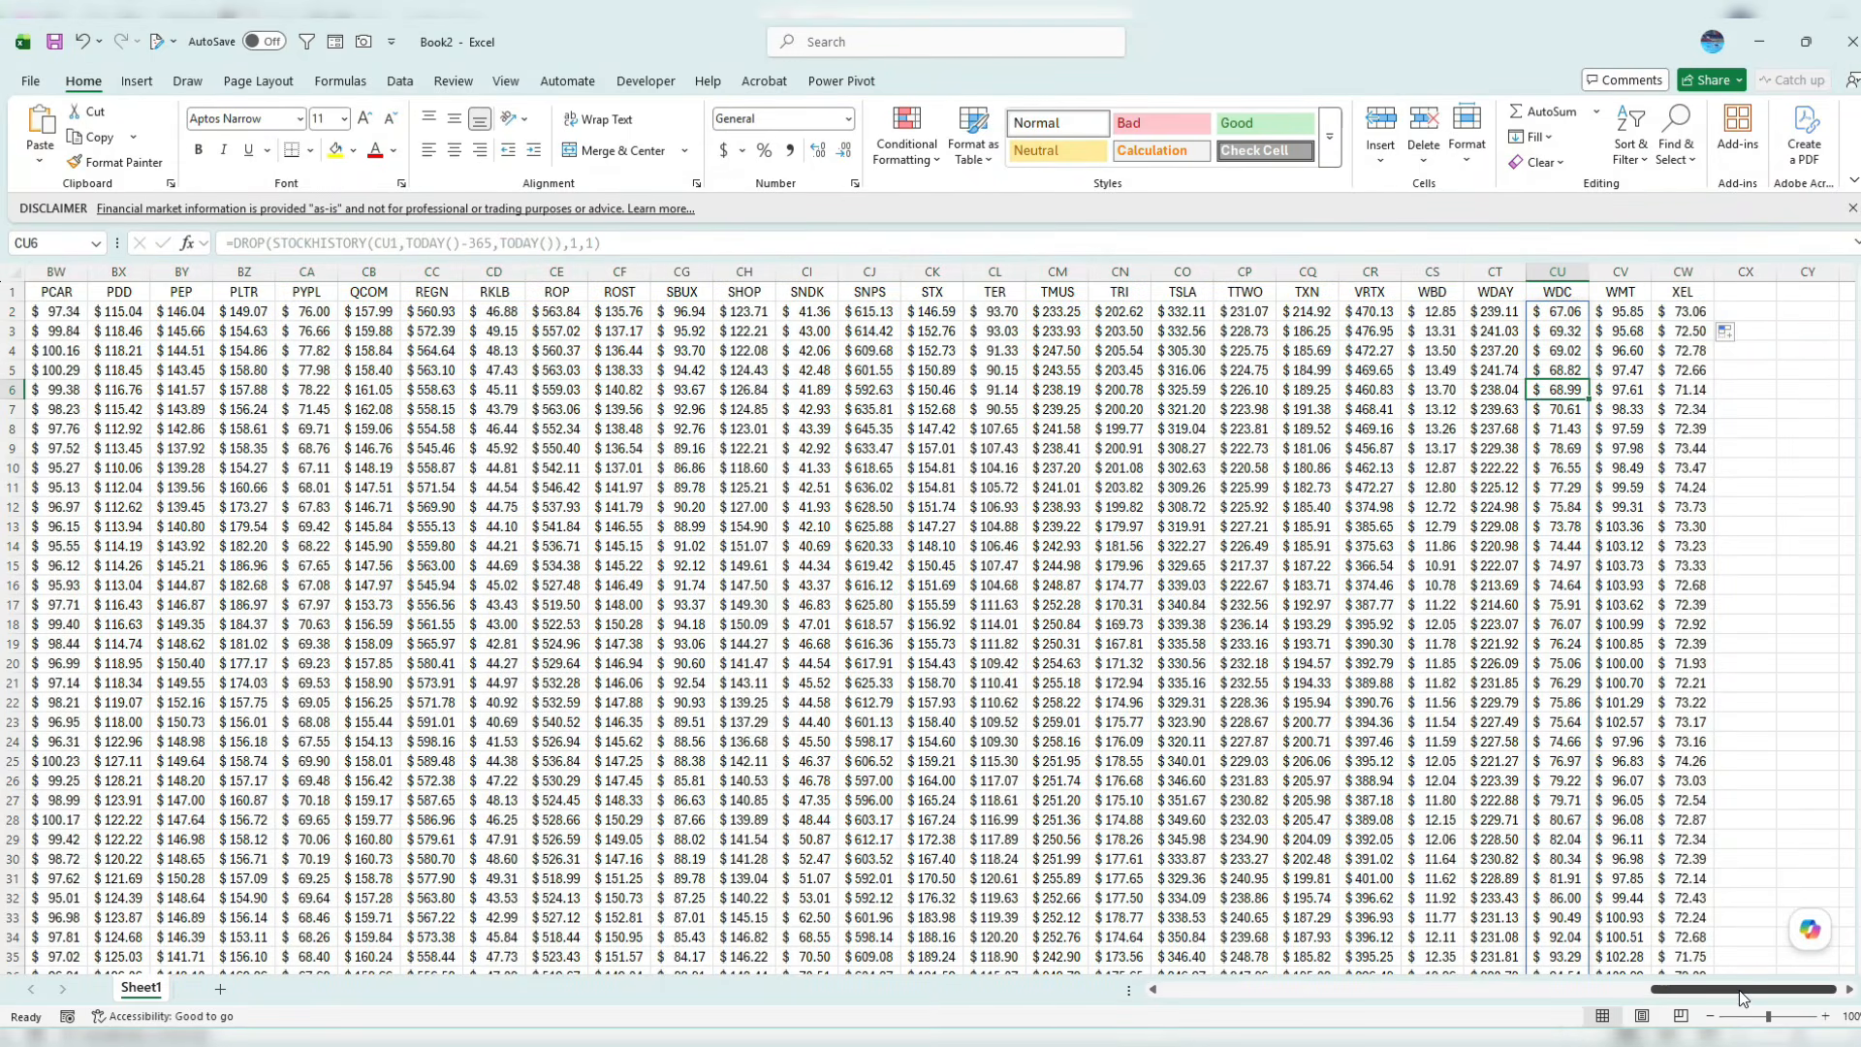
pyautogui.moveTo(1707, 989); pyautogui.dragTo(1196, 957)
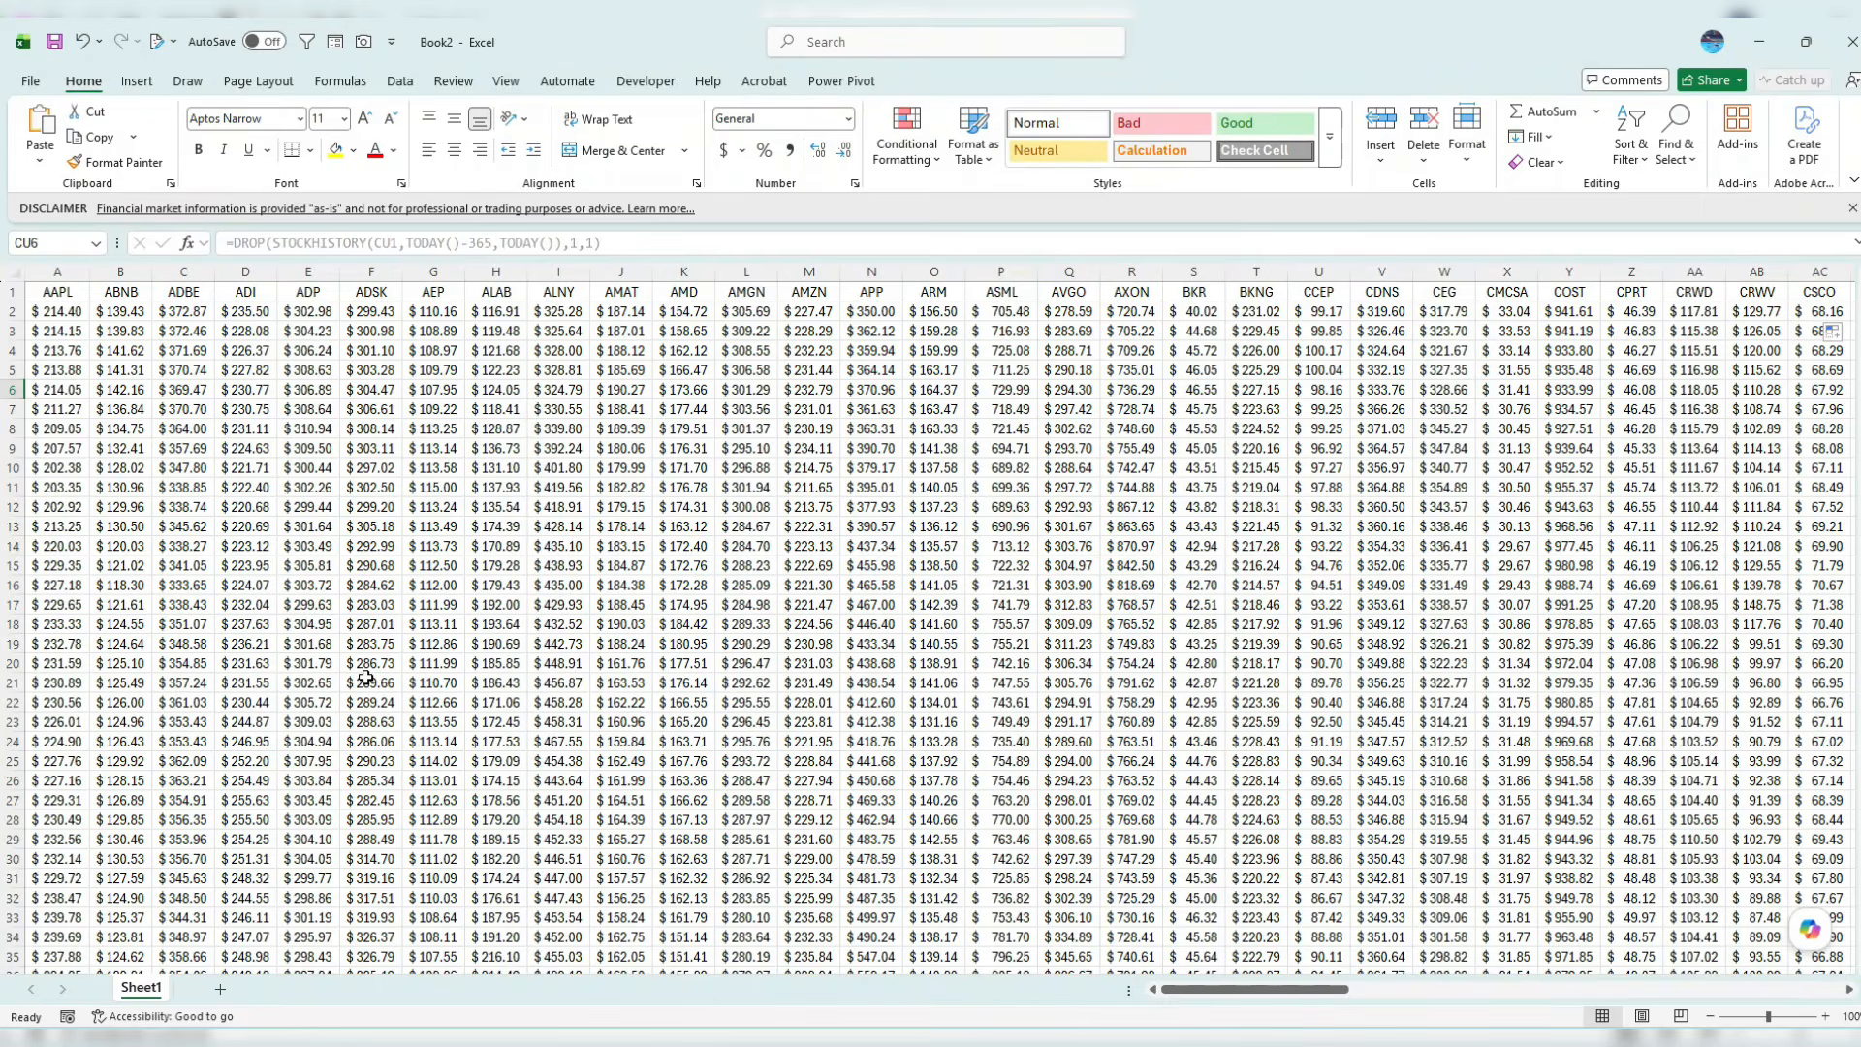
# Run a Correlation analysis on $A:$CW, grouped by columns with labels in the first row, and output it to a new worksheet
pyautogui.click(56, 294)
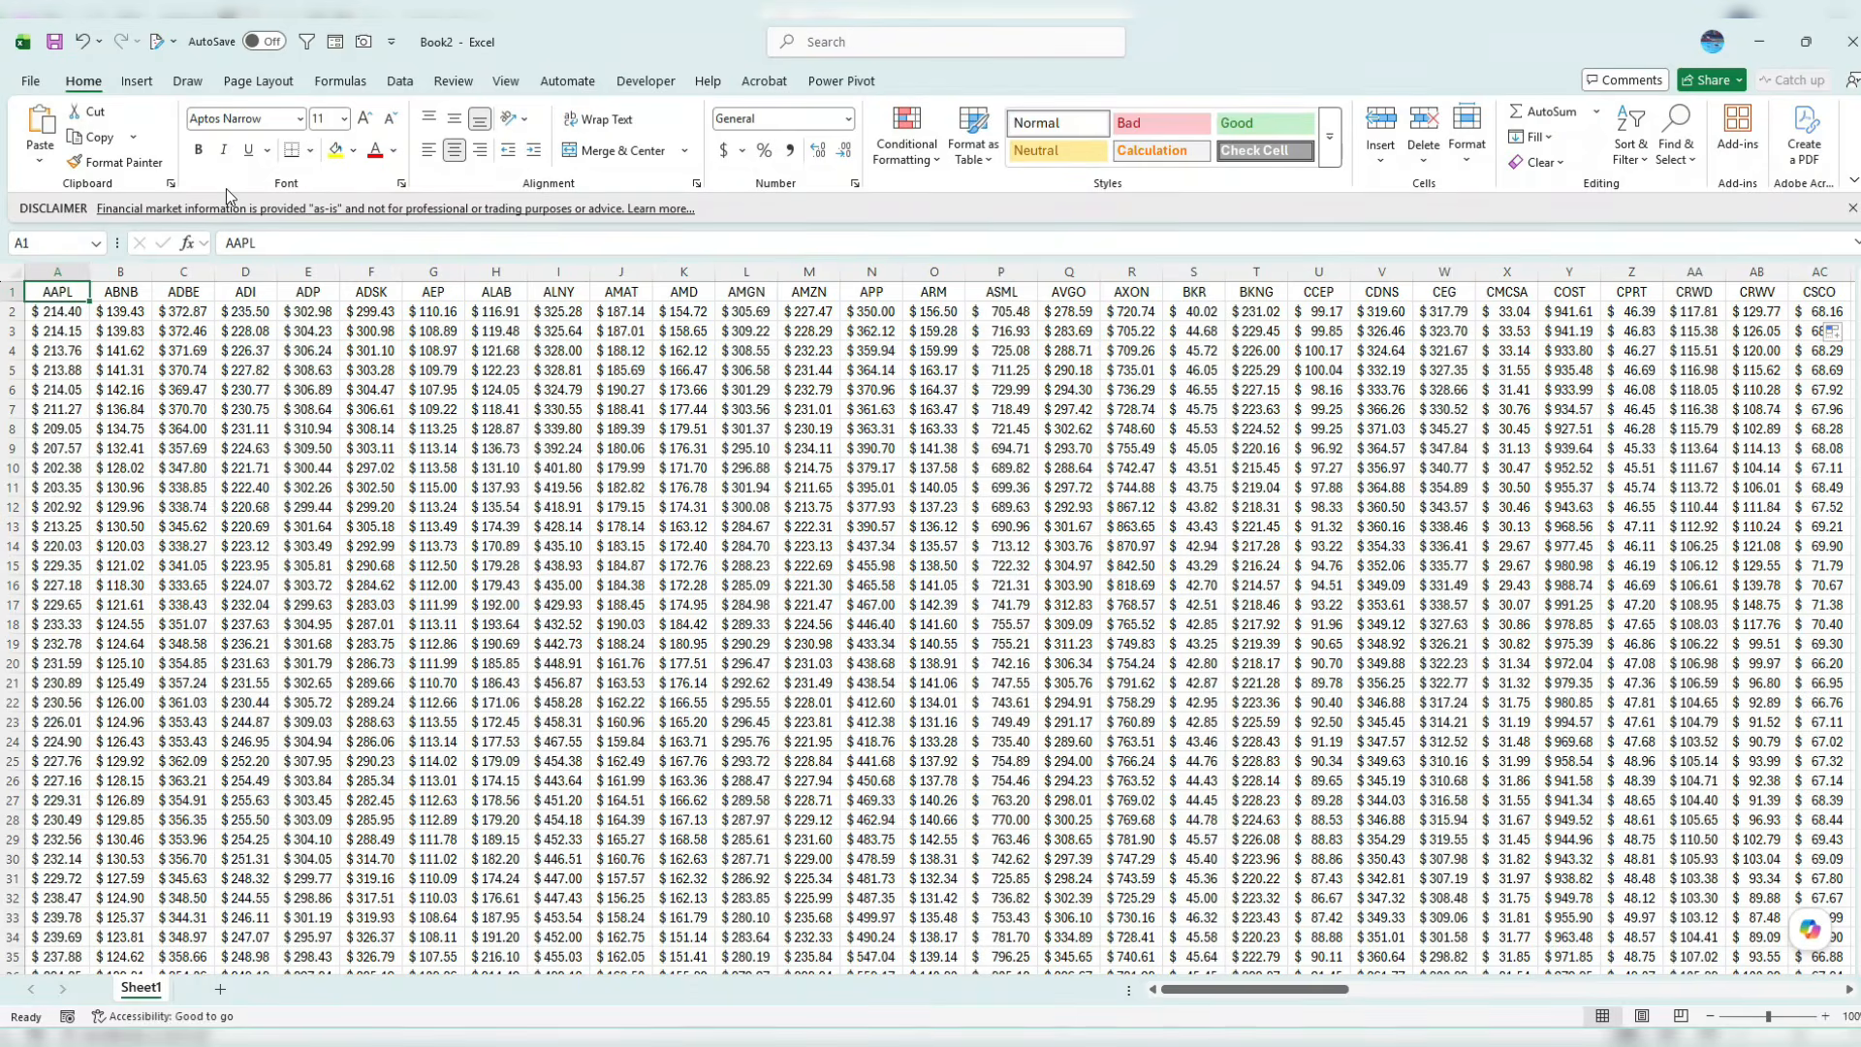
pyautogui.click(397, 85)
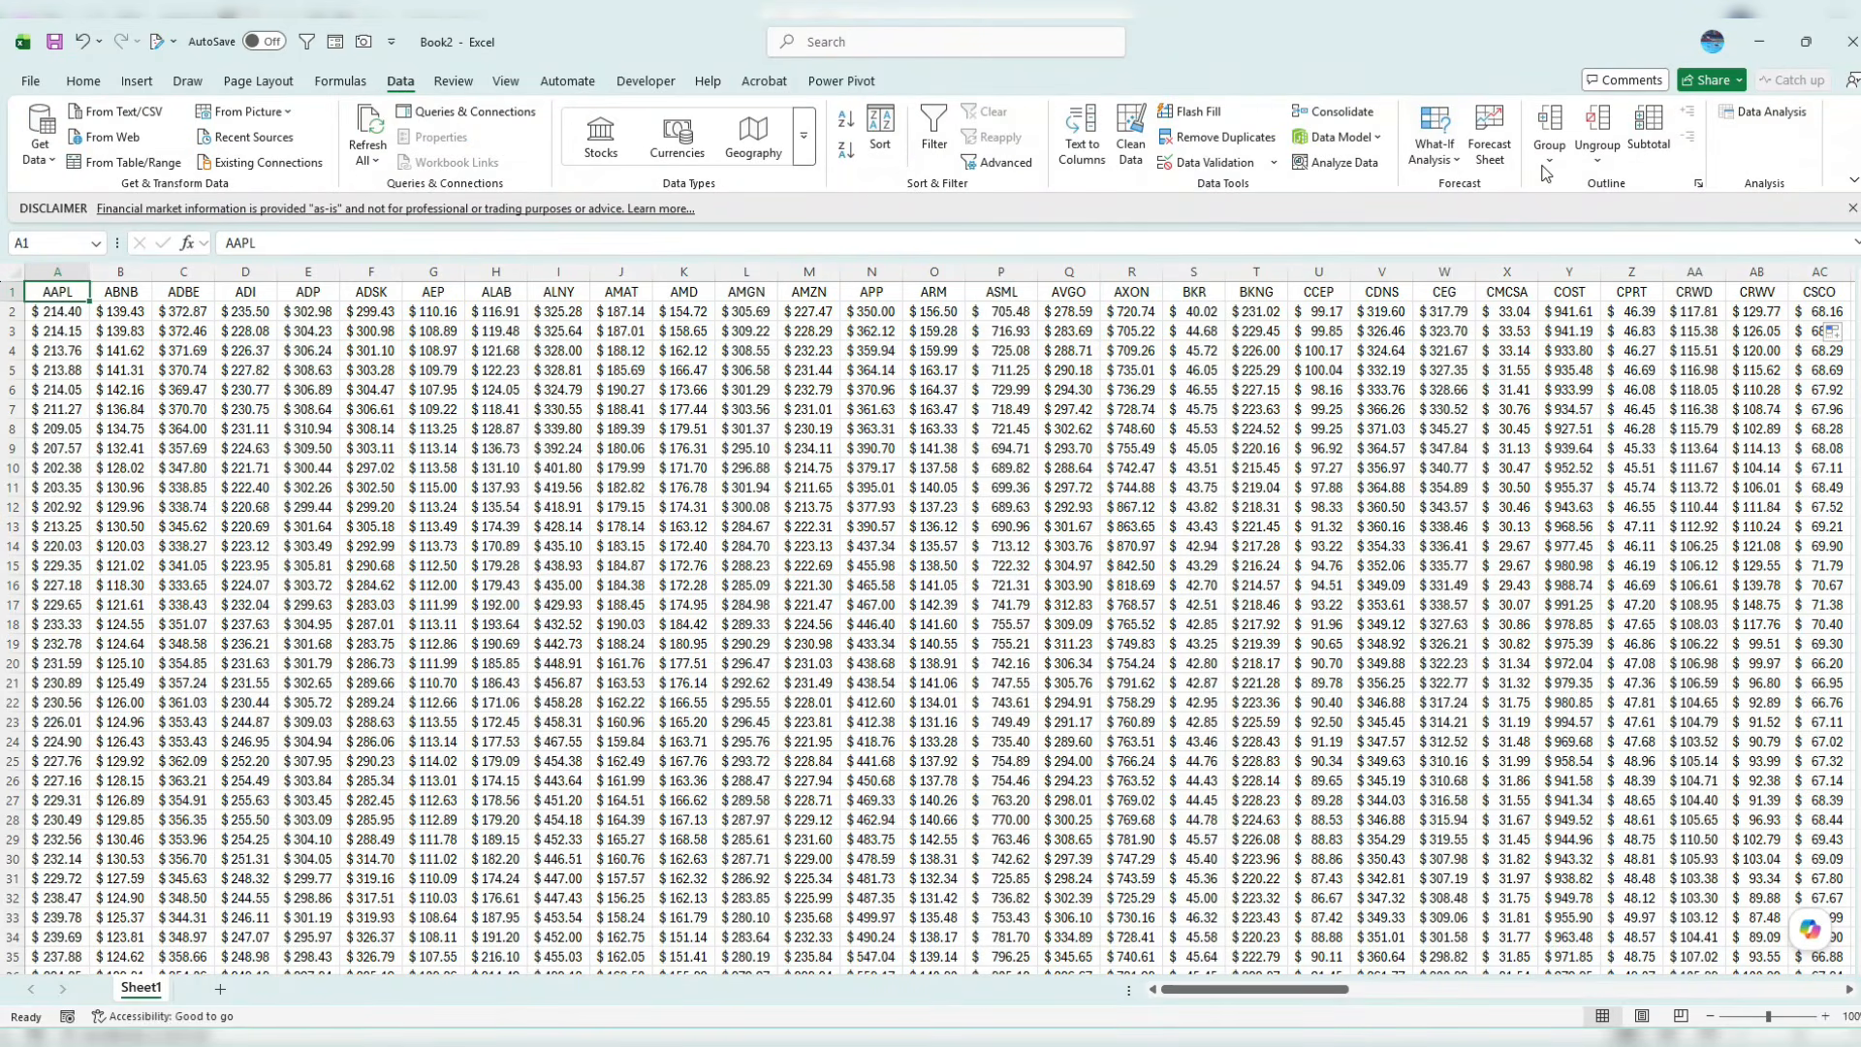
pyautogui.click(1762, 121)
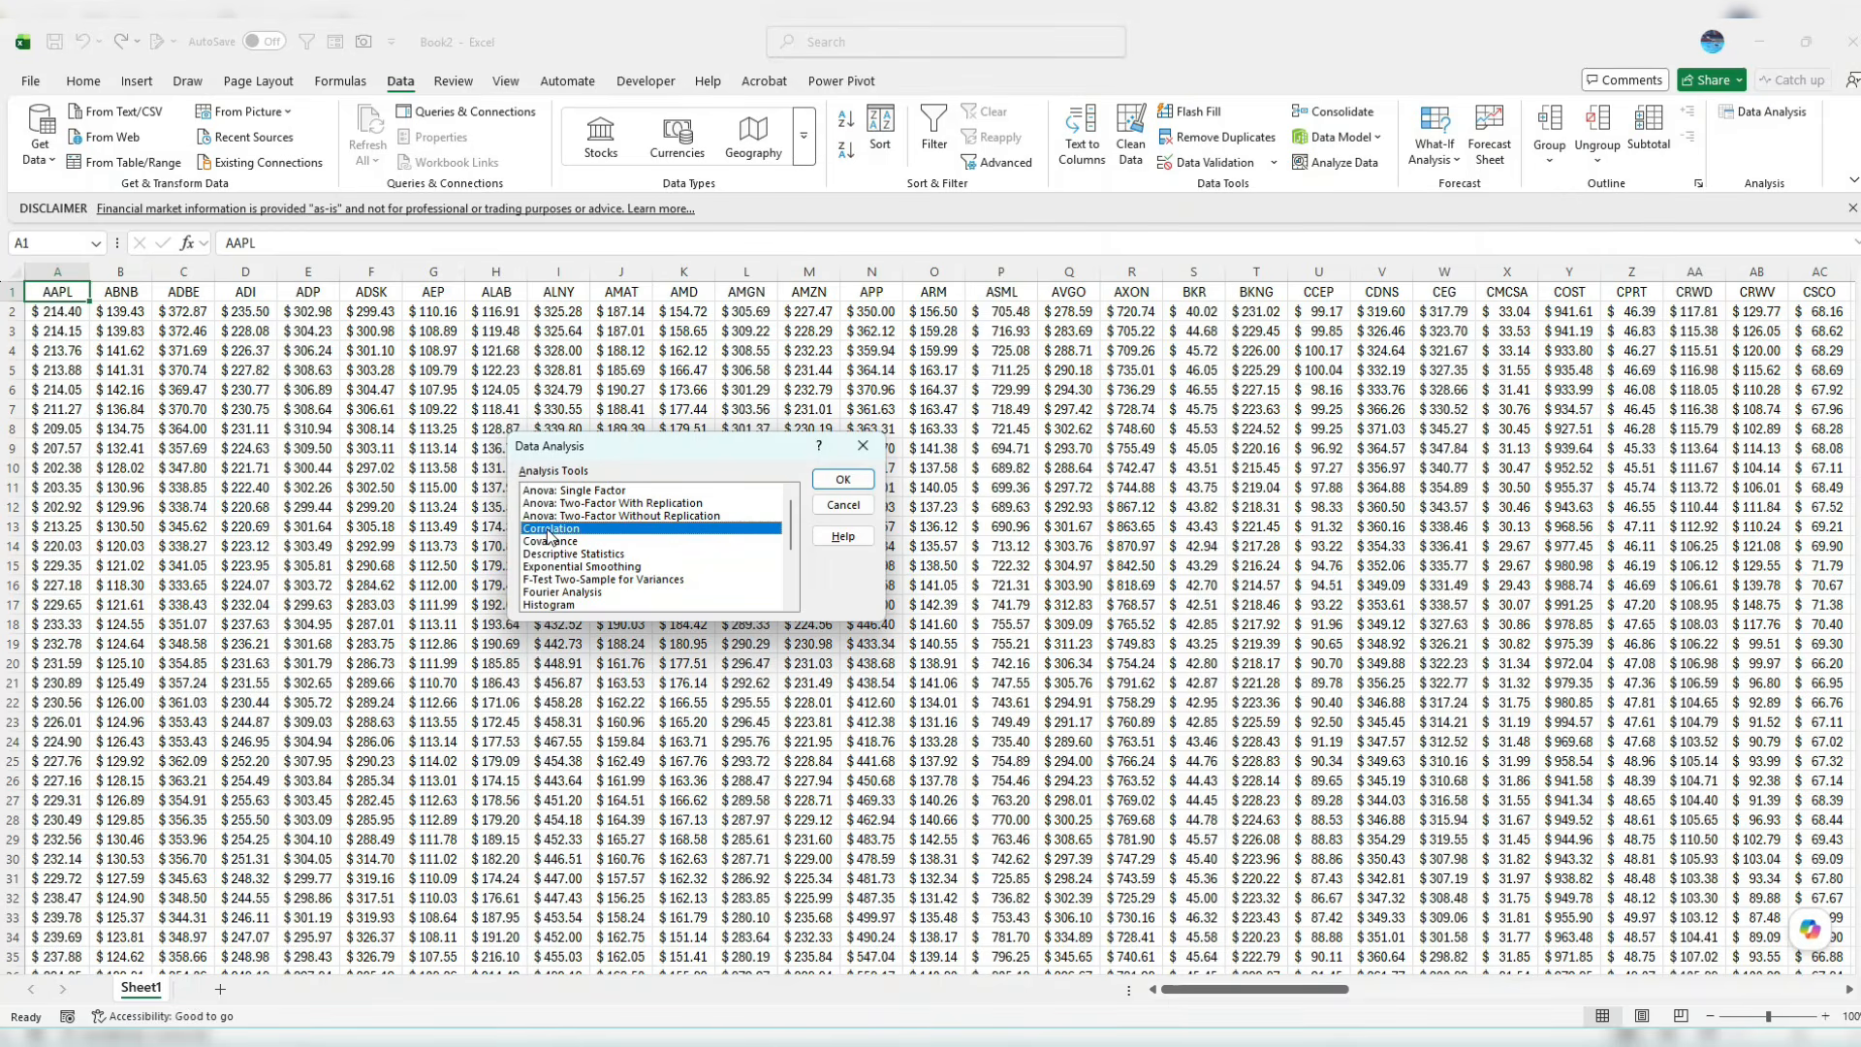
pyautogui.click(842, 479)
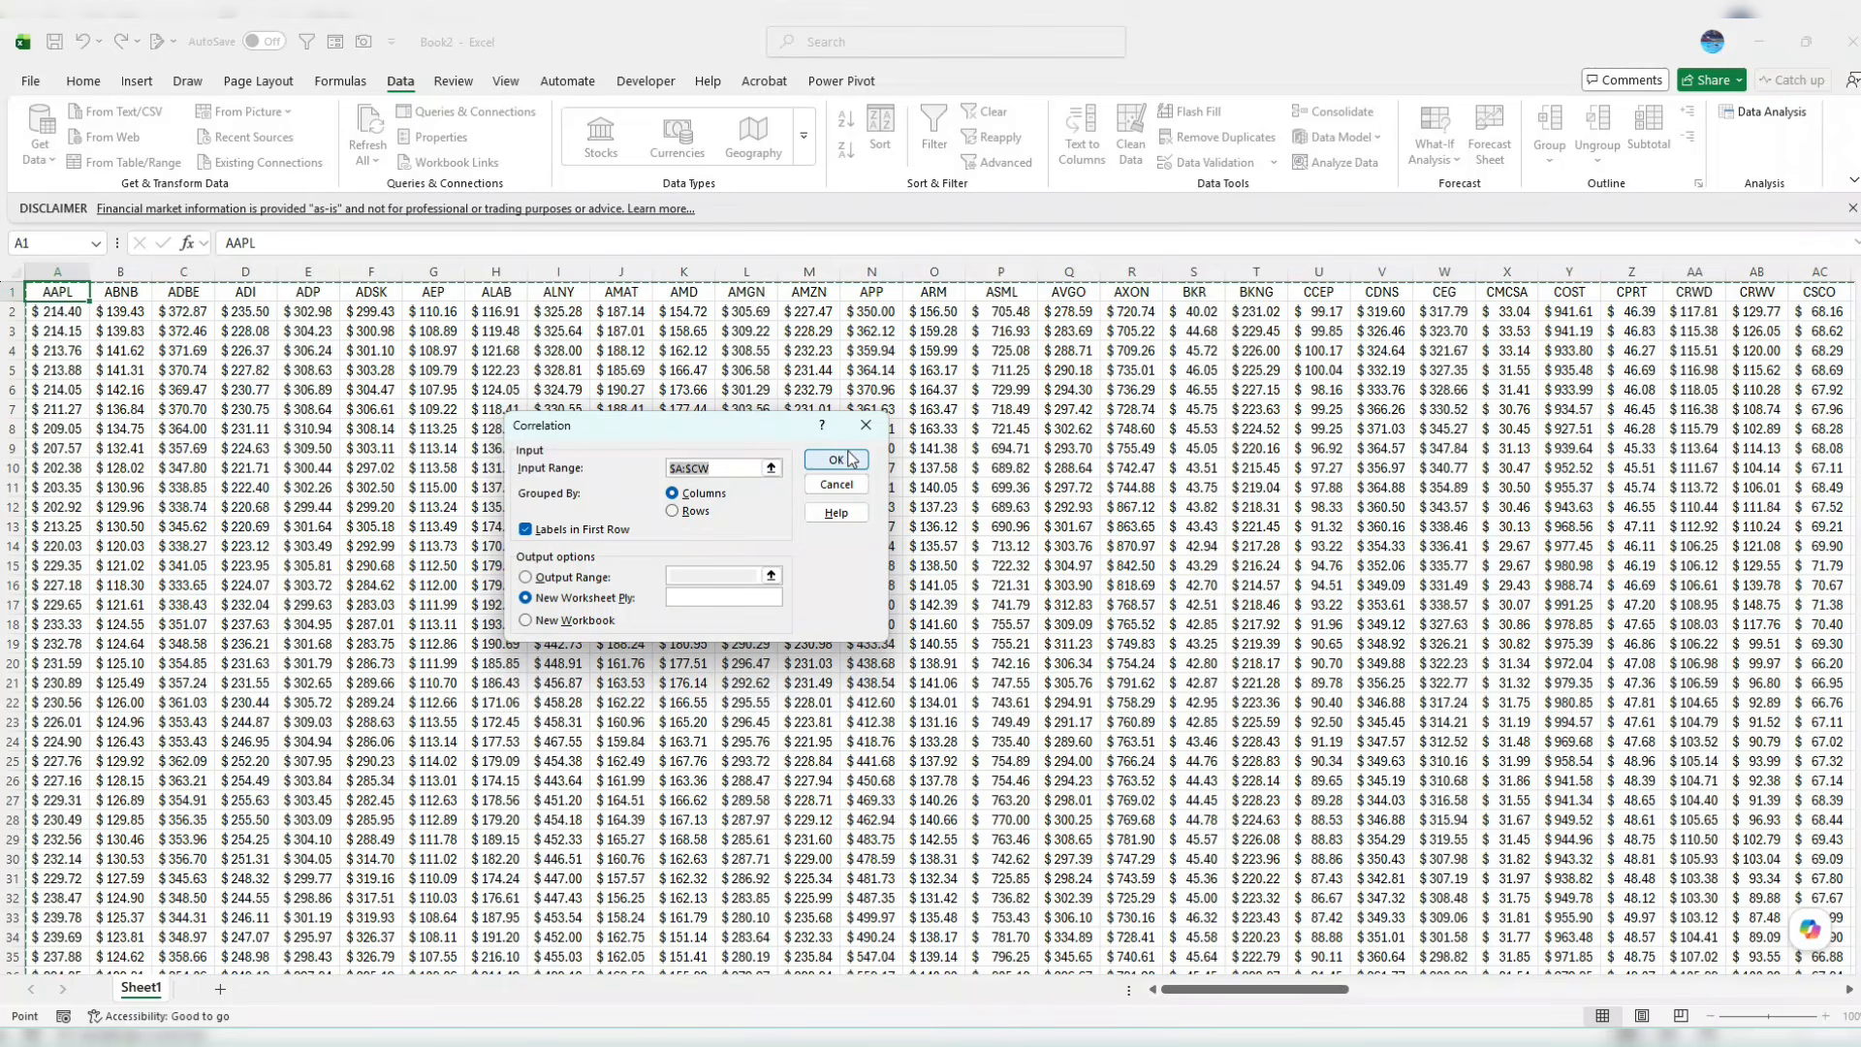
pyautogui.click(771, 467)
pyautogui.click(57, 272)
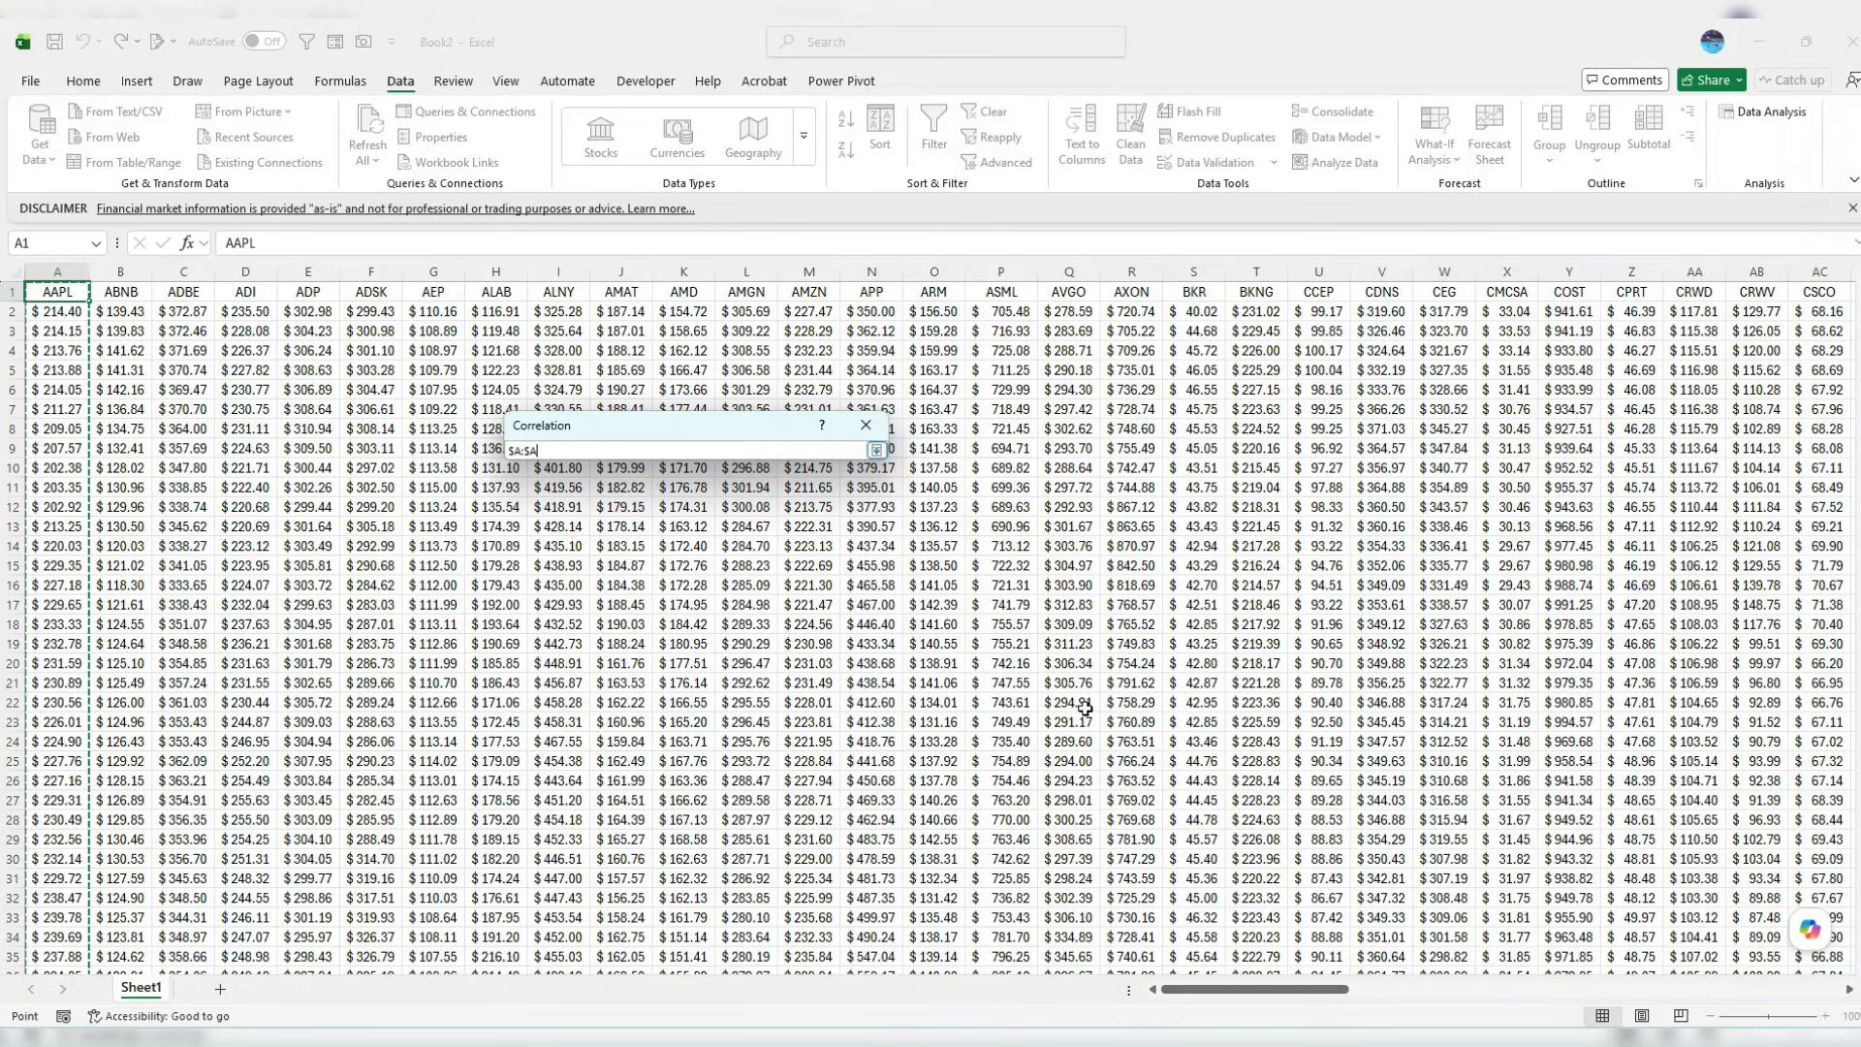
pyautogui.moveTo(1207, 989); pyautogui.dragTo(1700, 989)
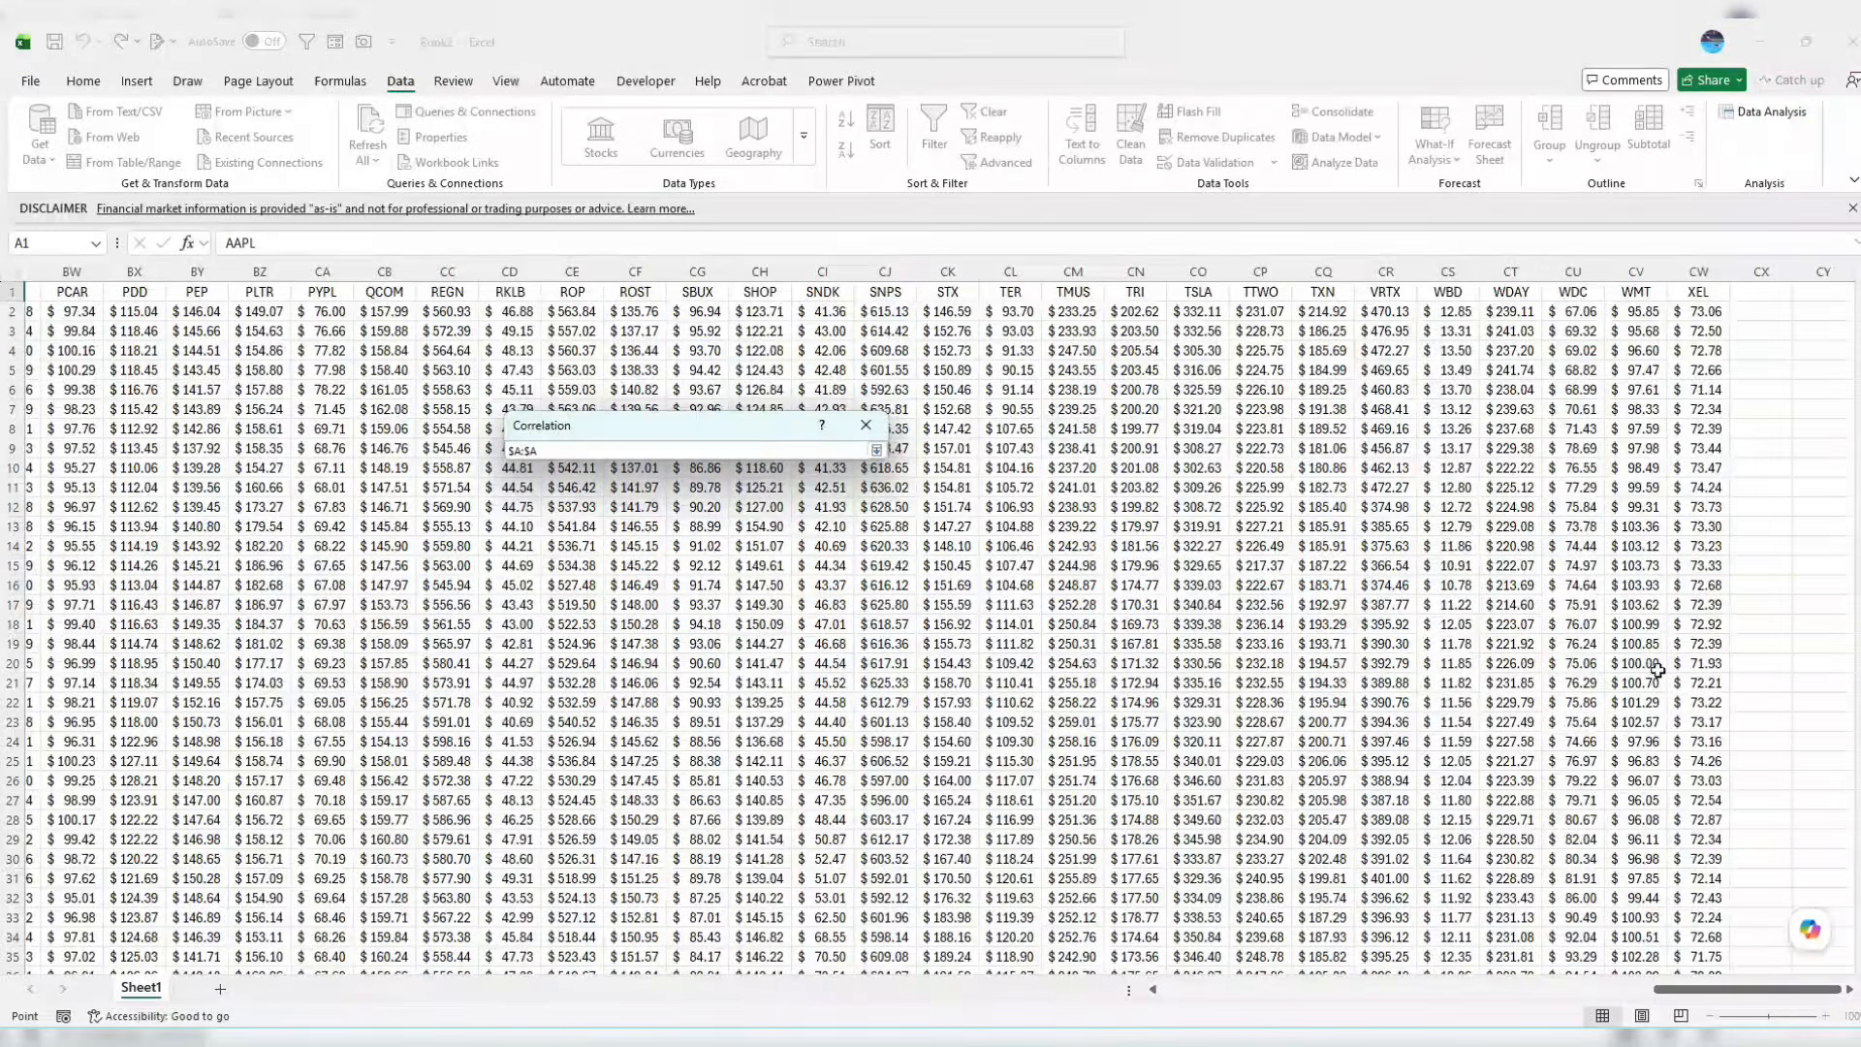
pyautogui.keyDown('shift'); pyautogui.click(1699, 271); pyautogui.keyUp('shift')
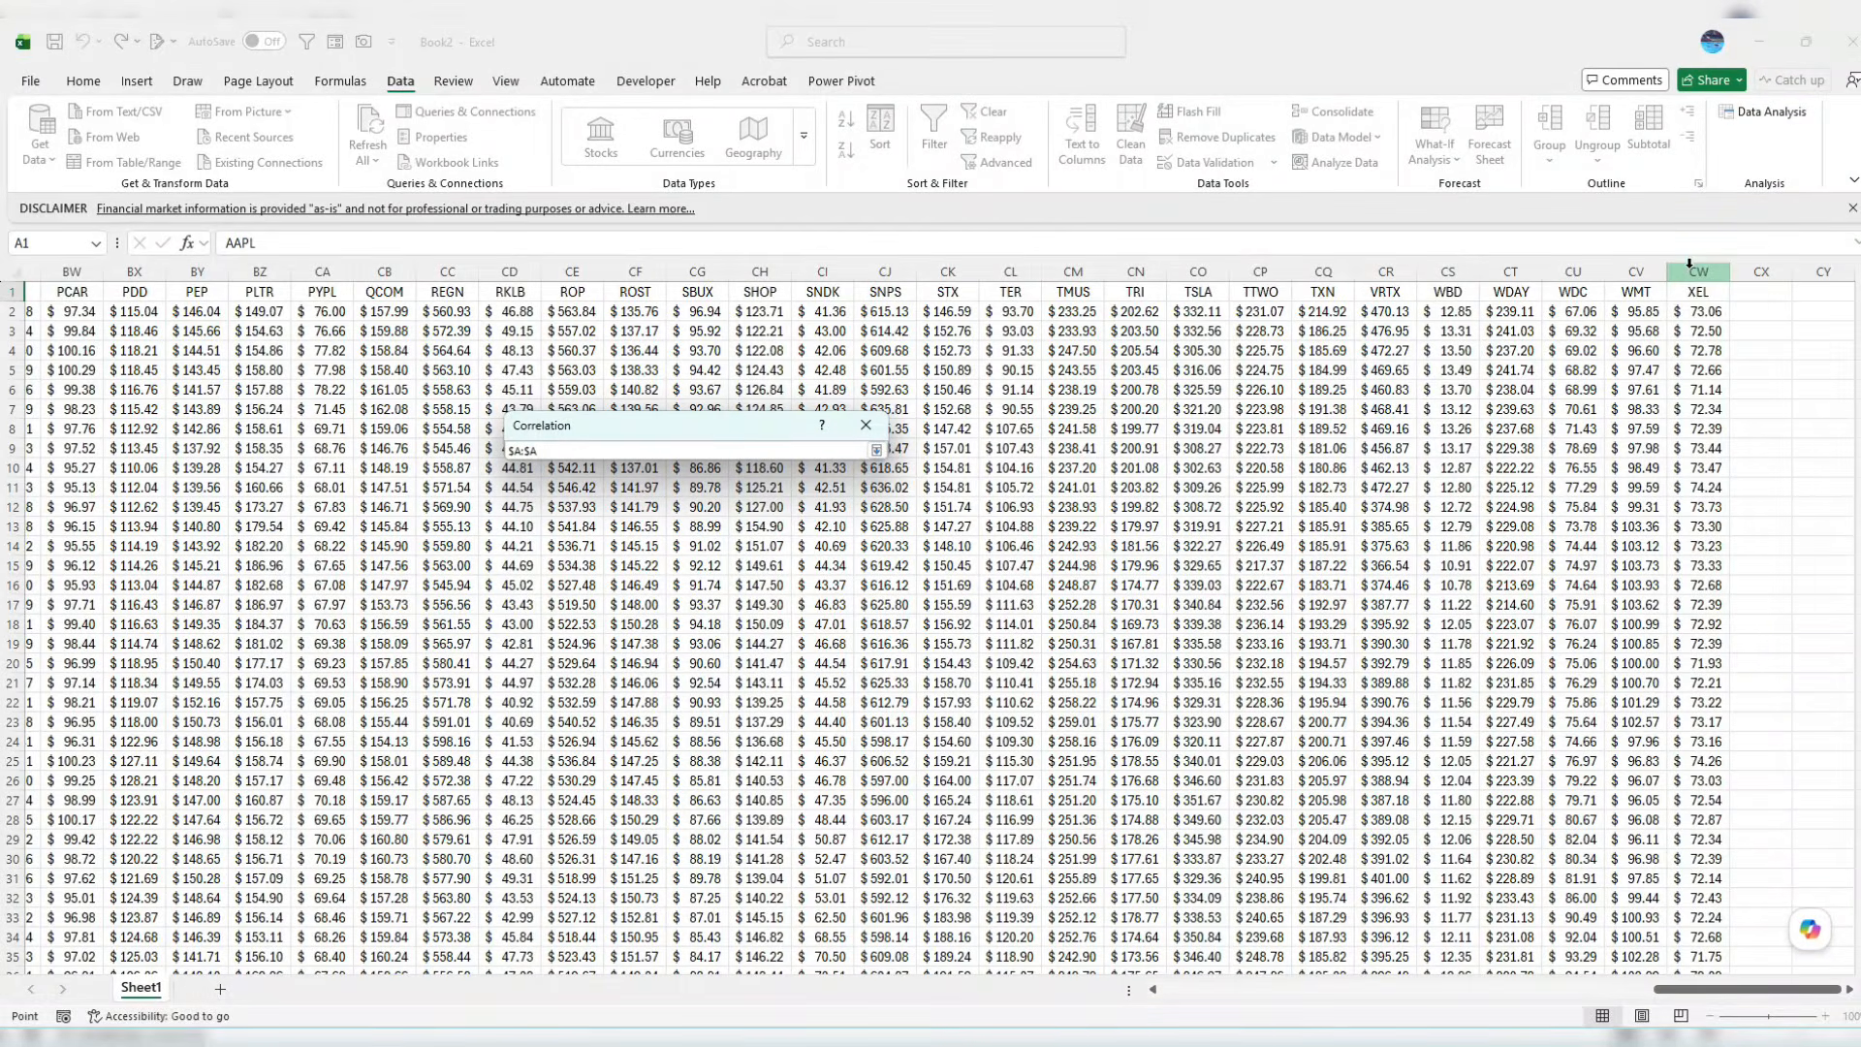
pyautogui.click(878, 427)
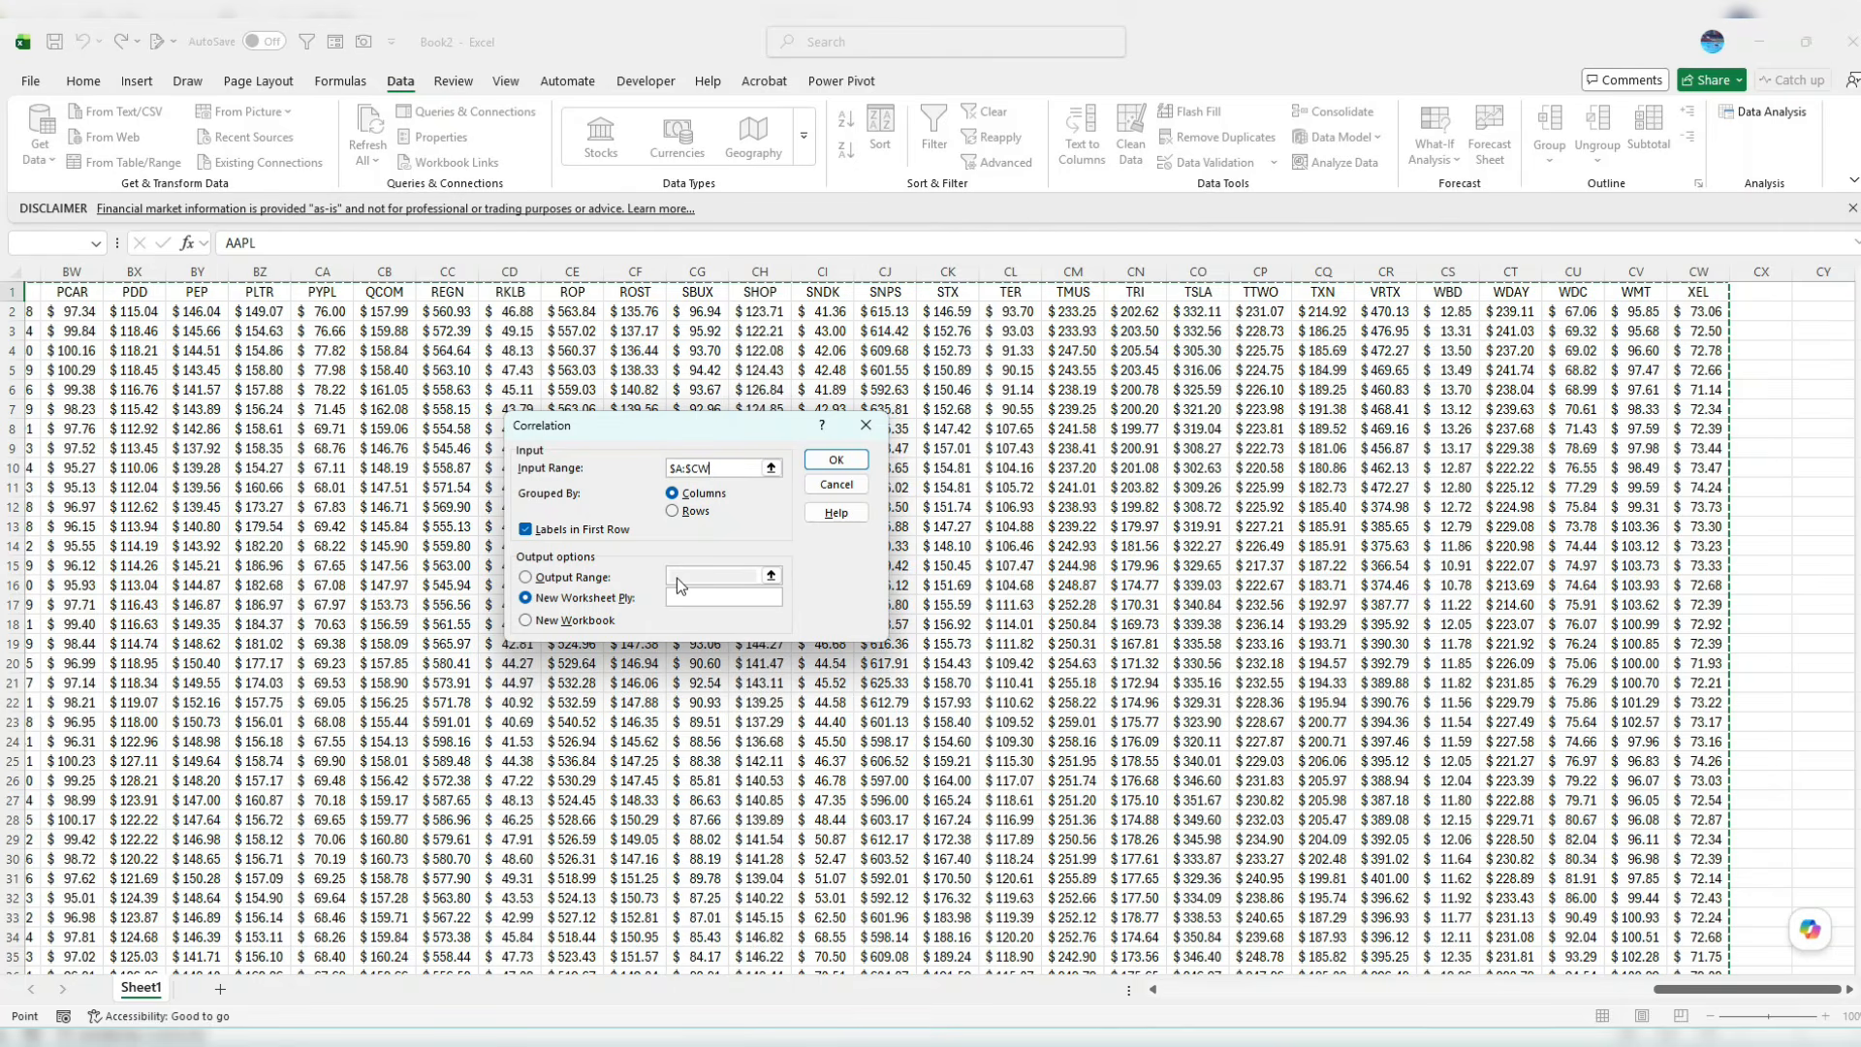
pyautogui.click(838, 472)
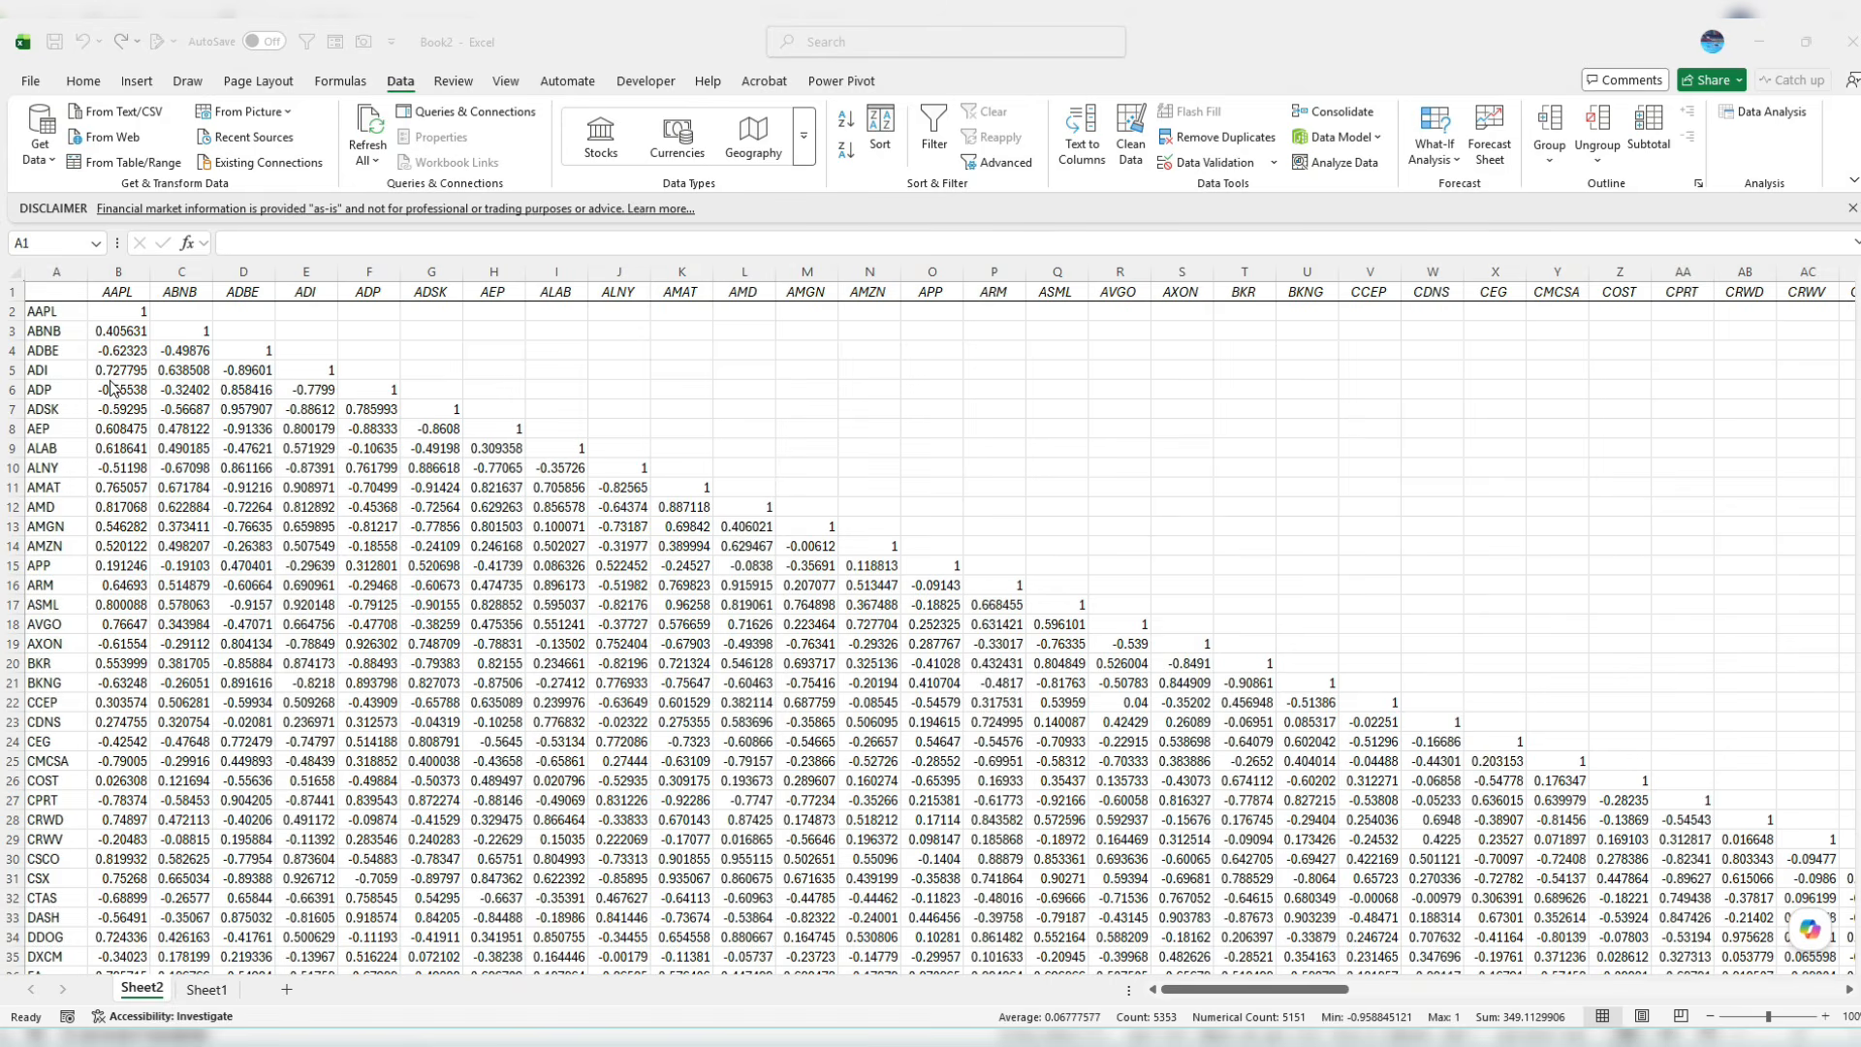
# Apply the Green-White-Red color scale to the correlation values in B2:CX102 with conditional formatting
pyautogui.click(118, 318)
pyautogui.click(124, 311)
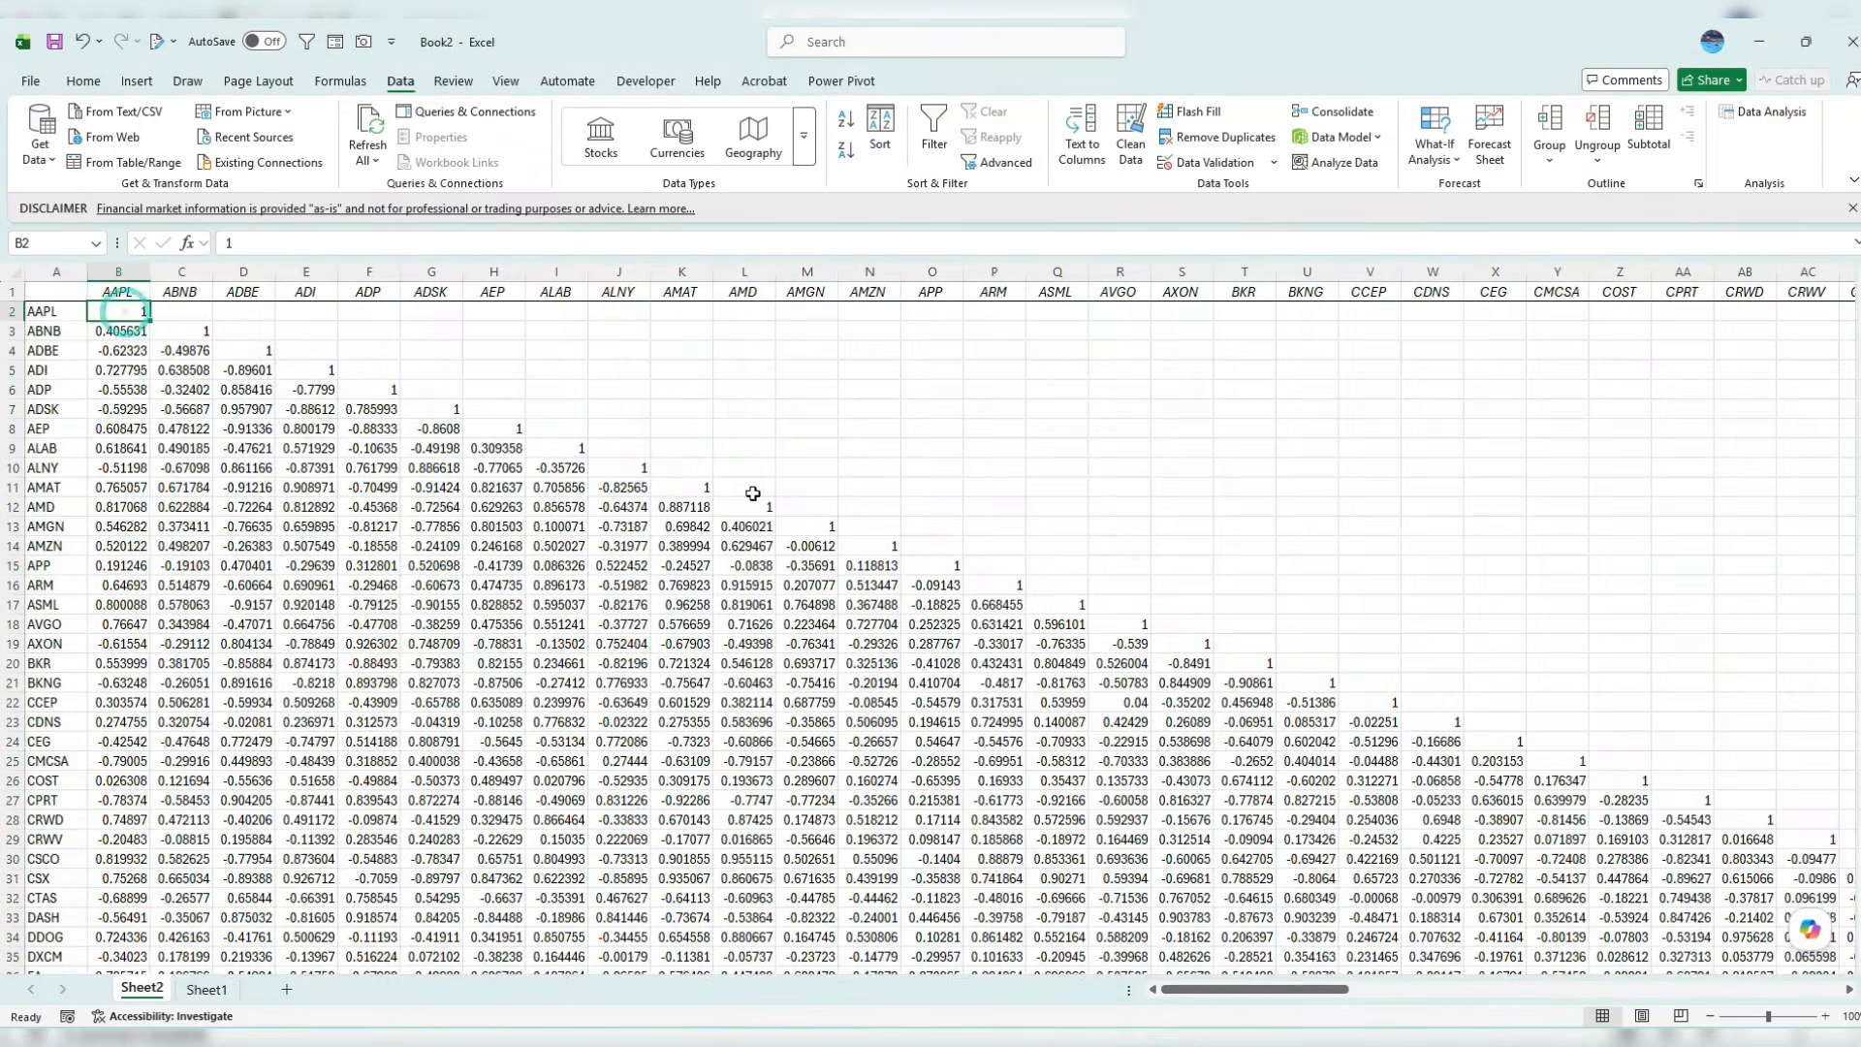
pyautogui.moveTo(1231, 988); pyautogui.dragTo(1724, 934)
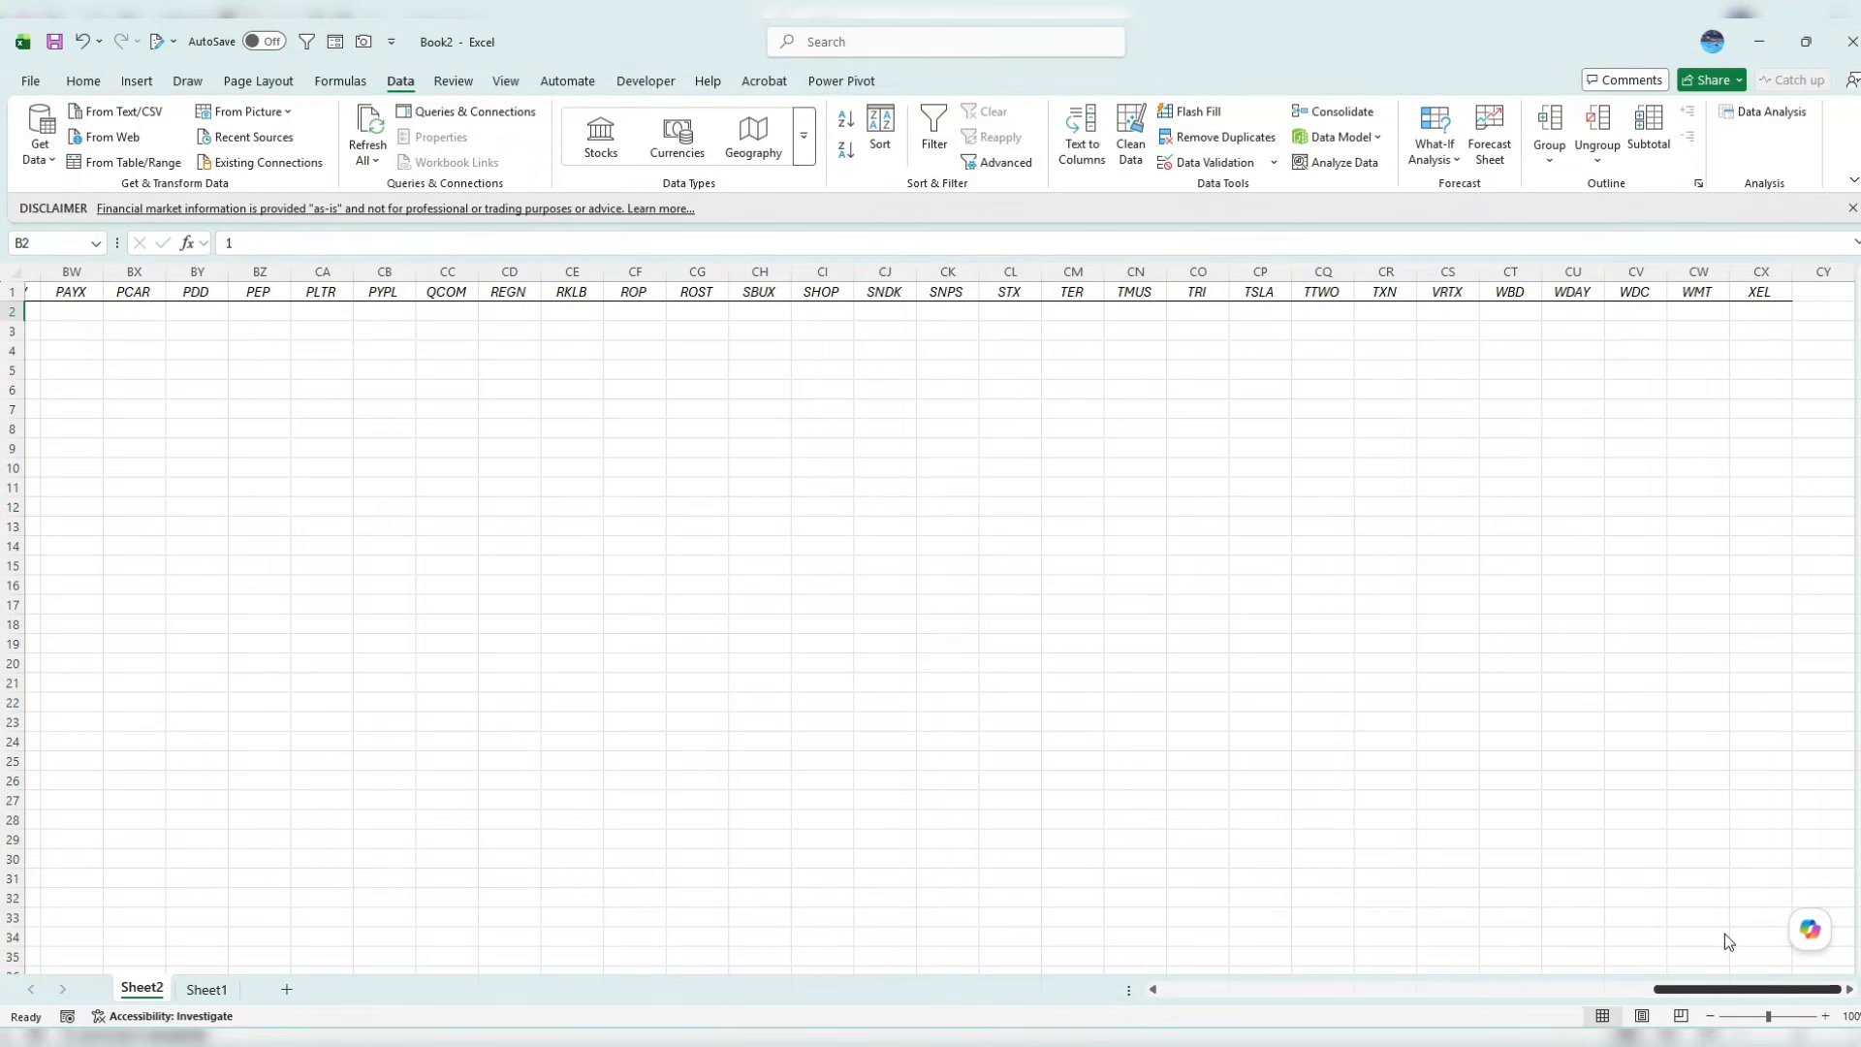
pyautogui.moveTo(1860, 349); pyautogui.dragTo(1858, 766)
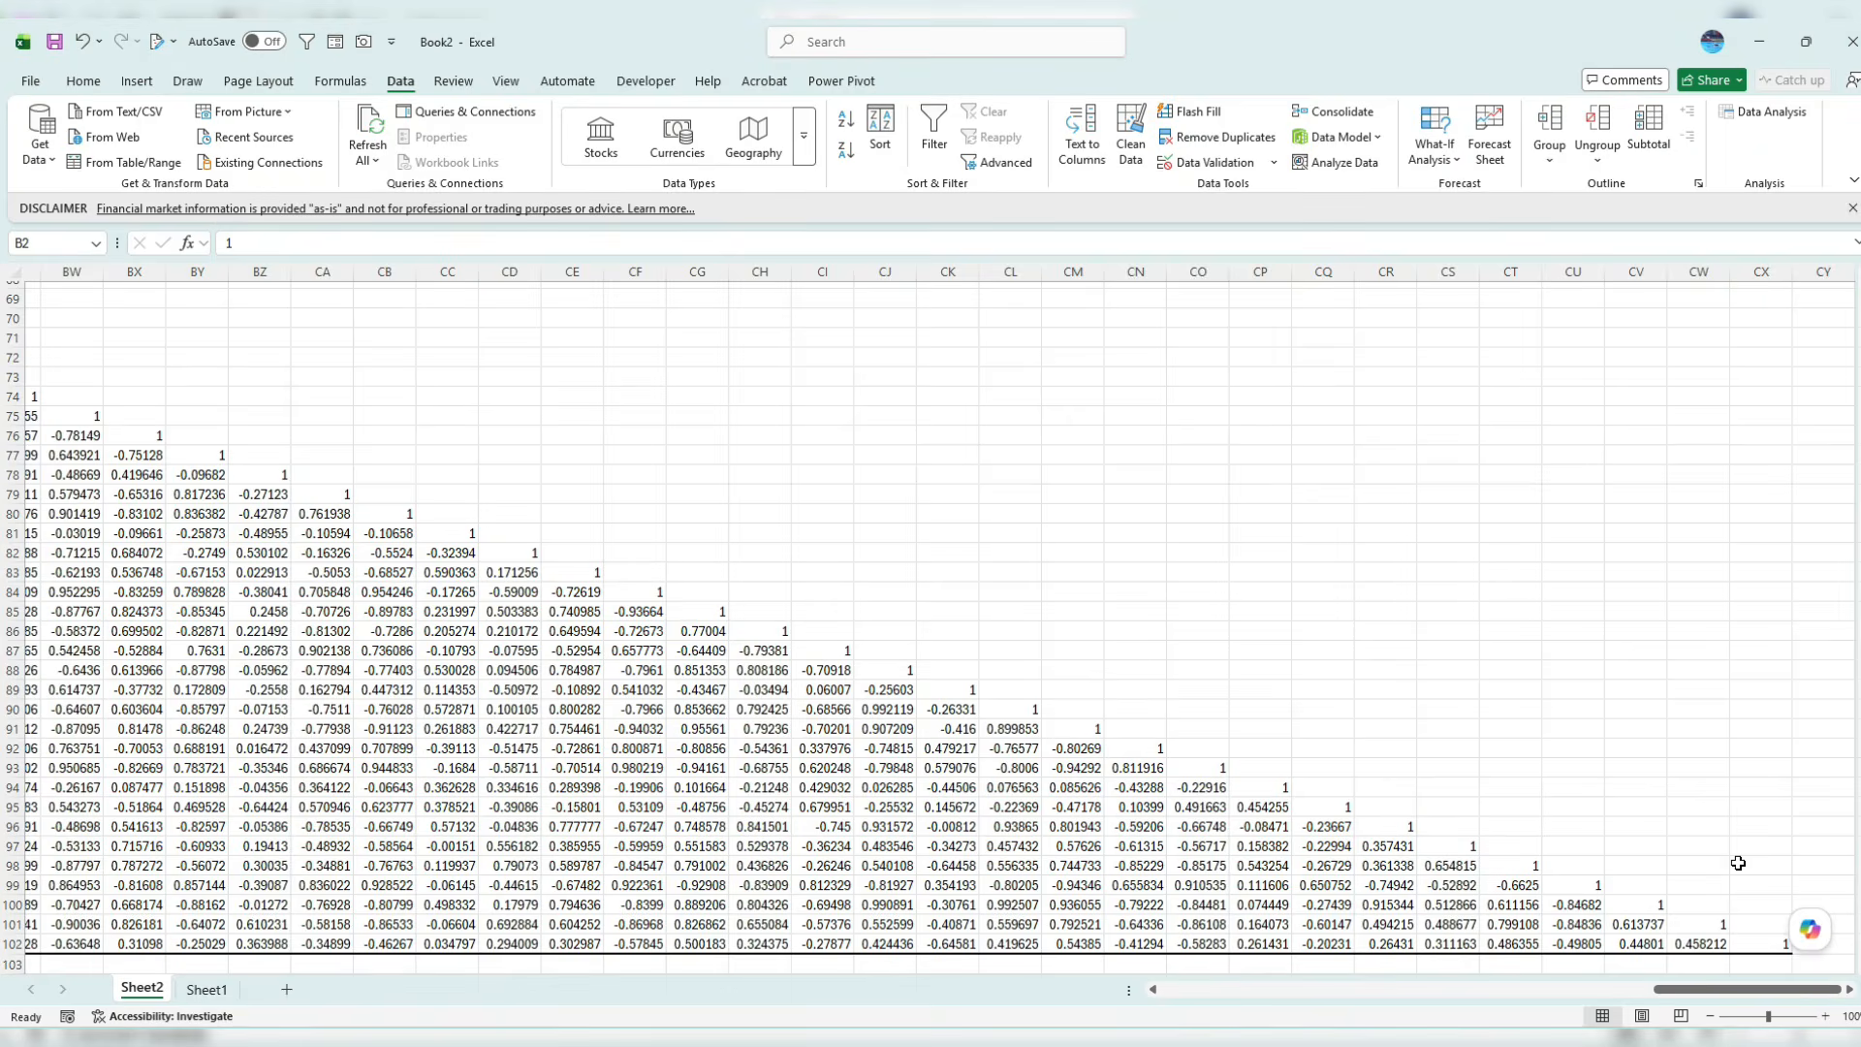
pyautogui.keyDown('shift'); pyautogui.click(1757, 951); pyautogui.keyUp('shift')
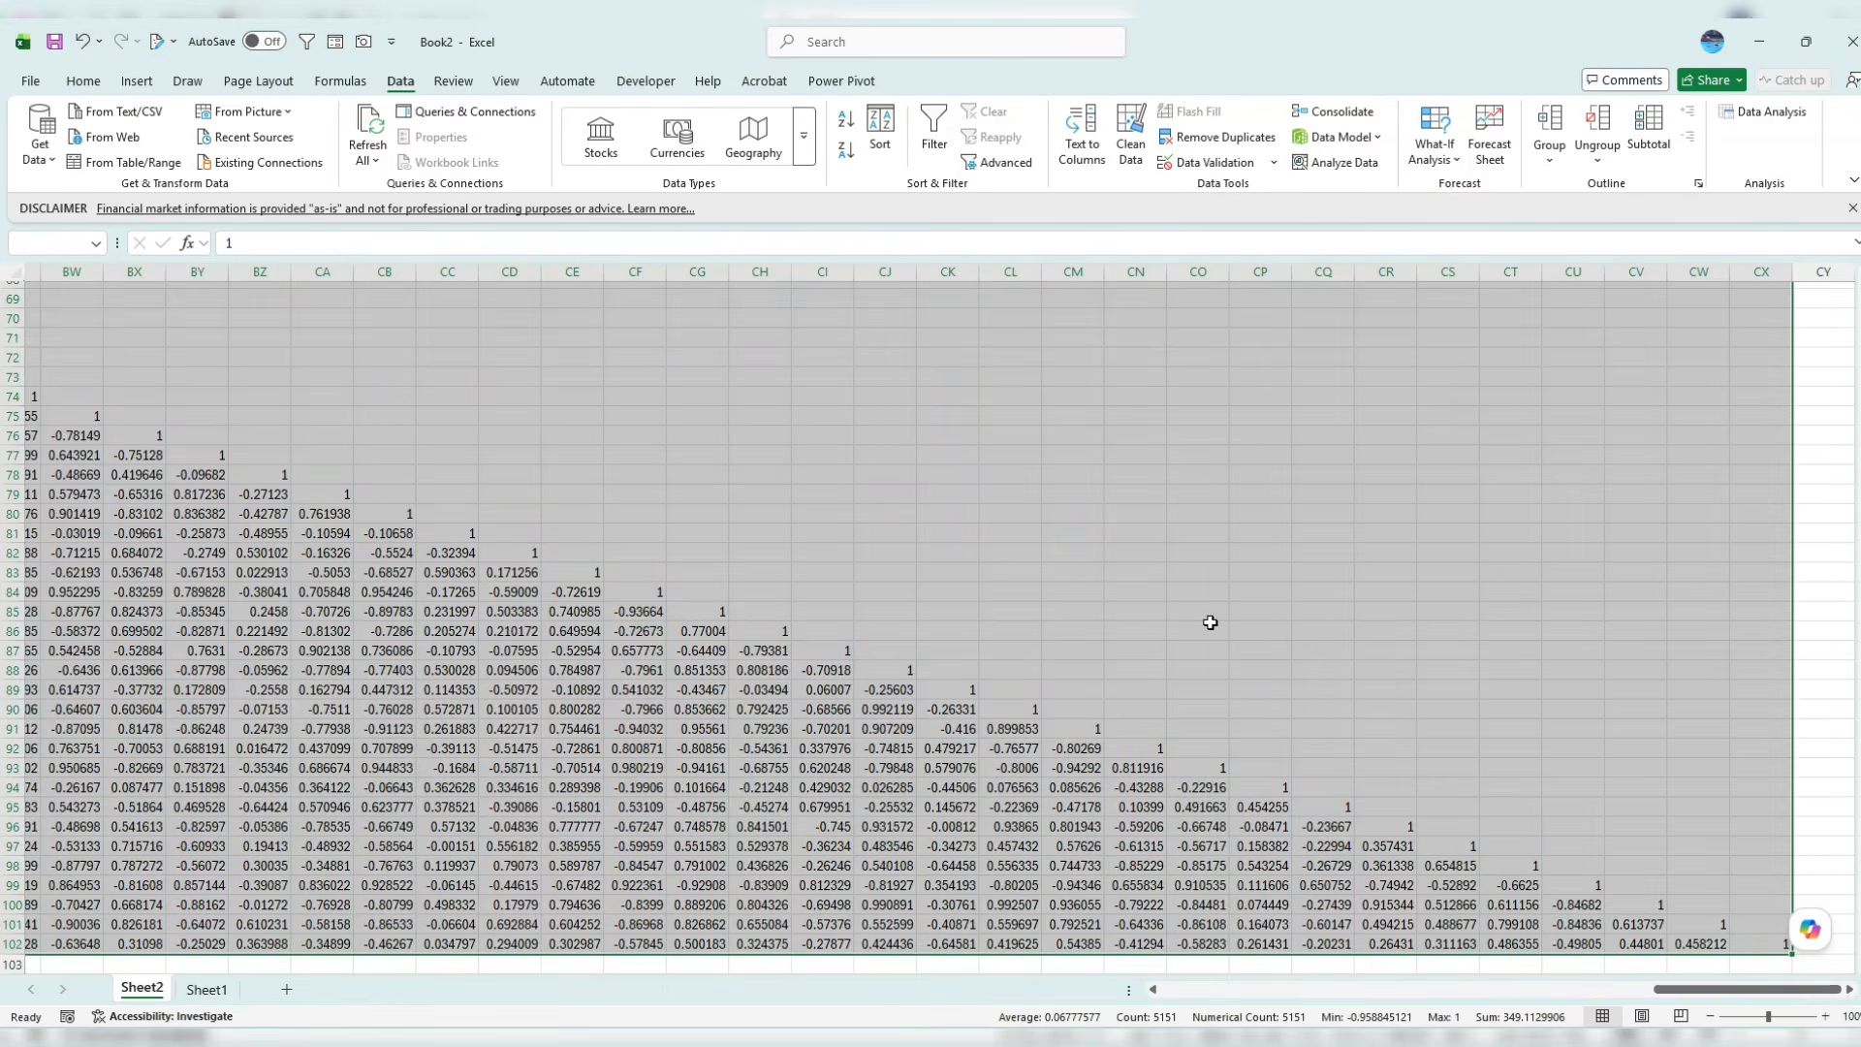
pyautogui.click(77, 83)
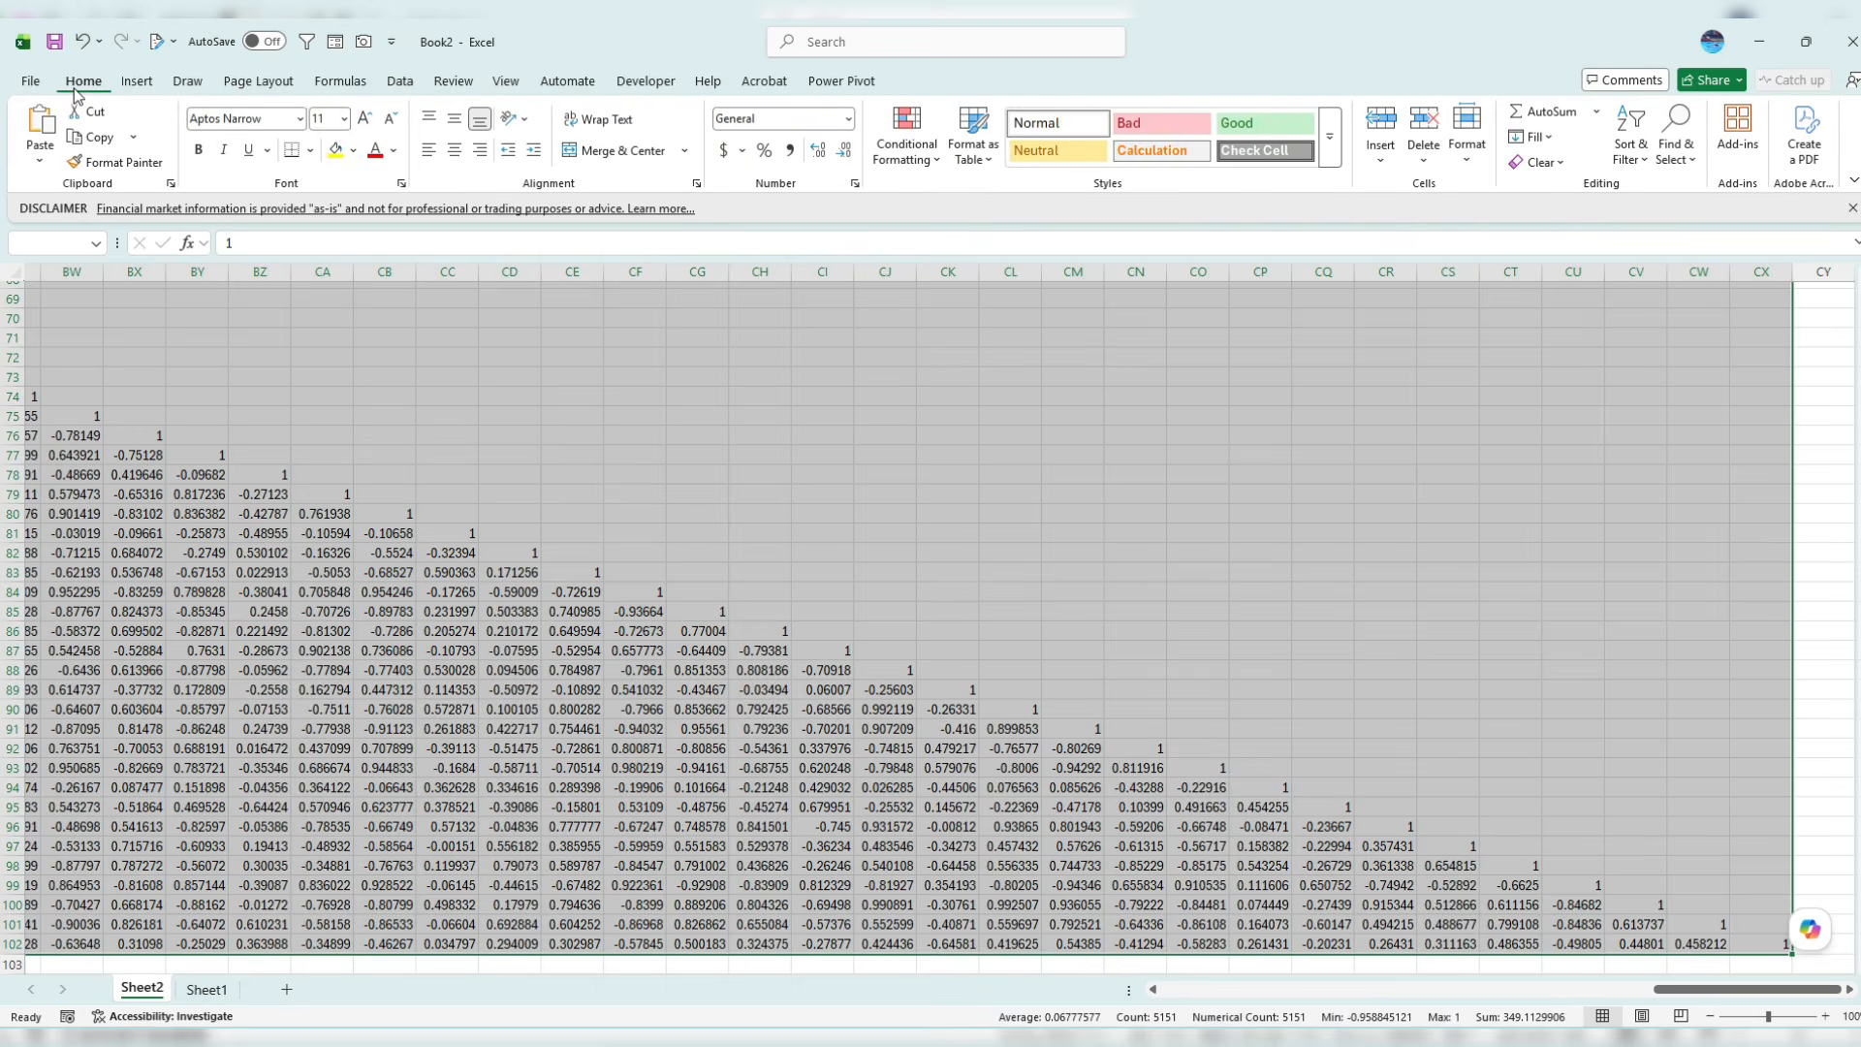
pyautogui.click(925, 158)
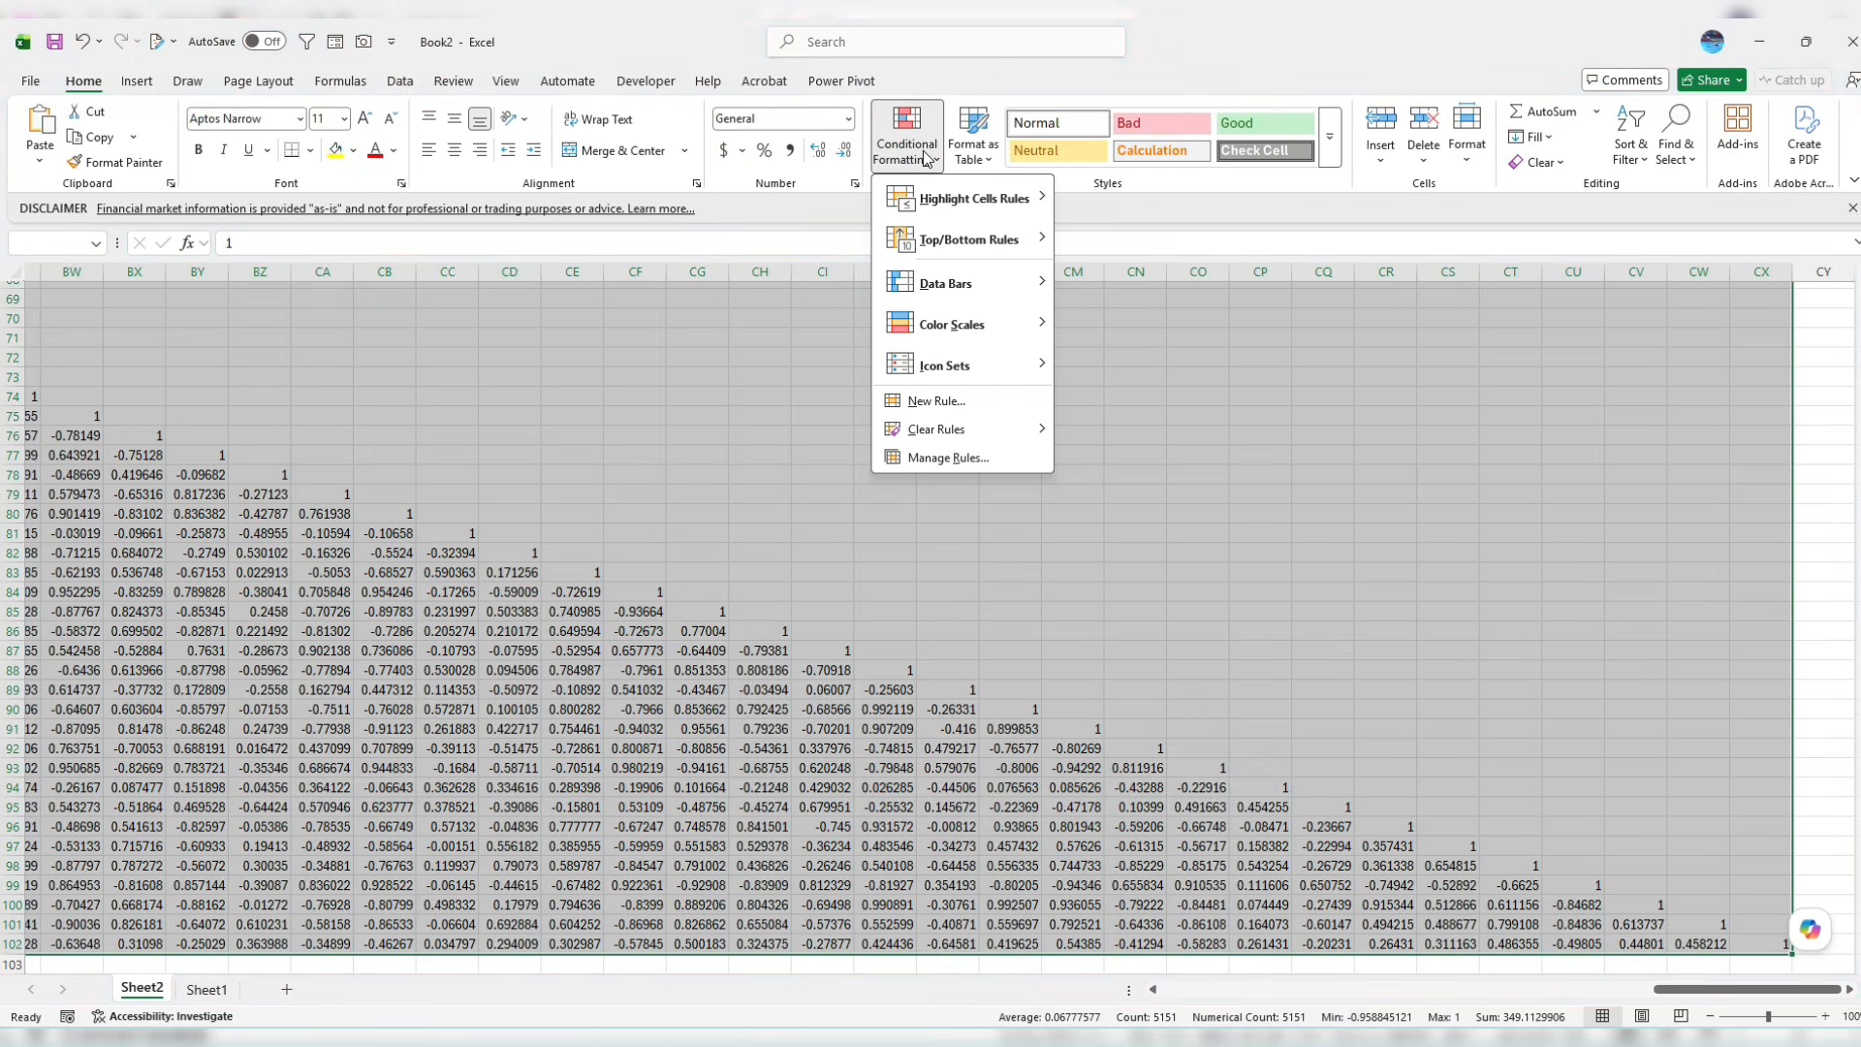
pyautogui.moveTo(1029, 319)
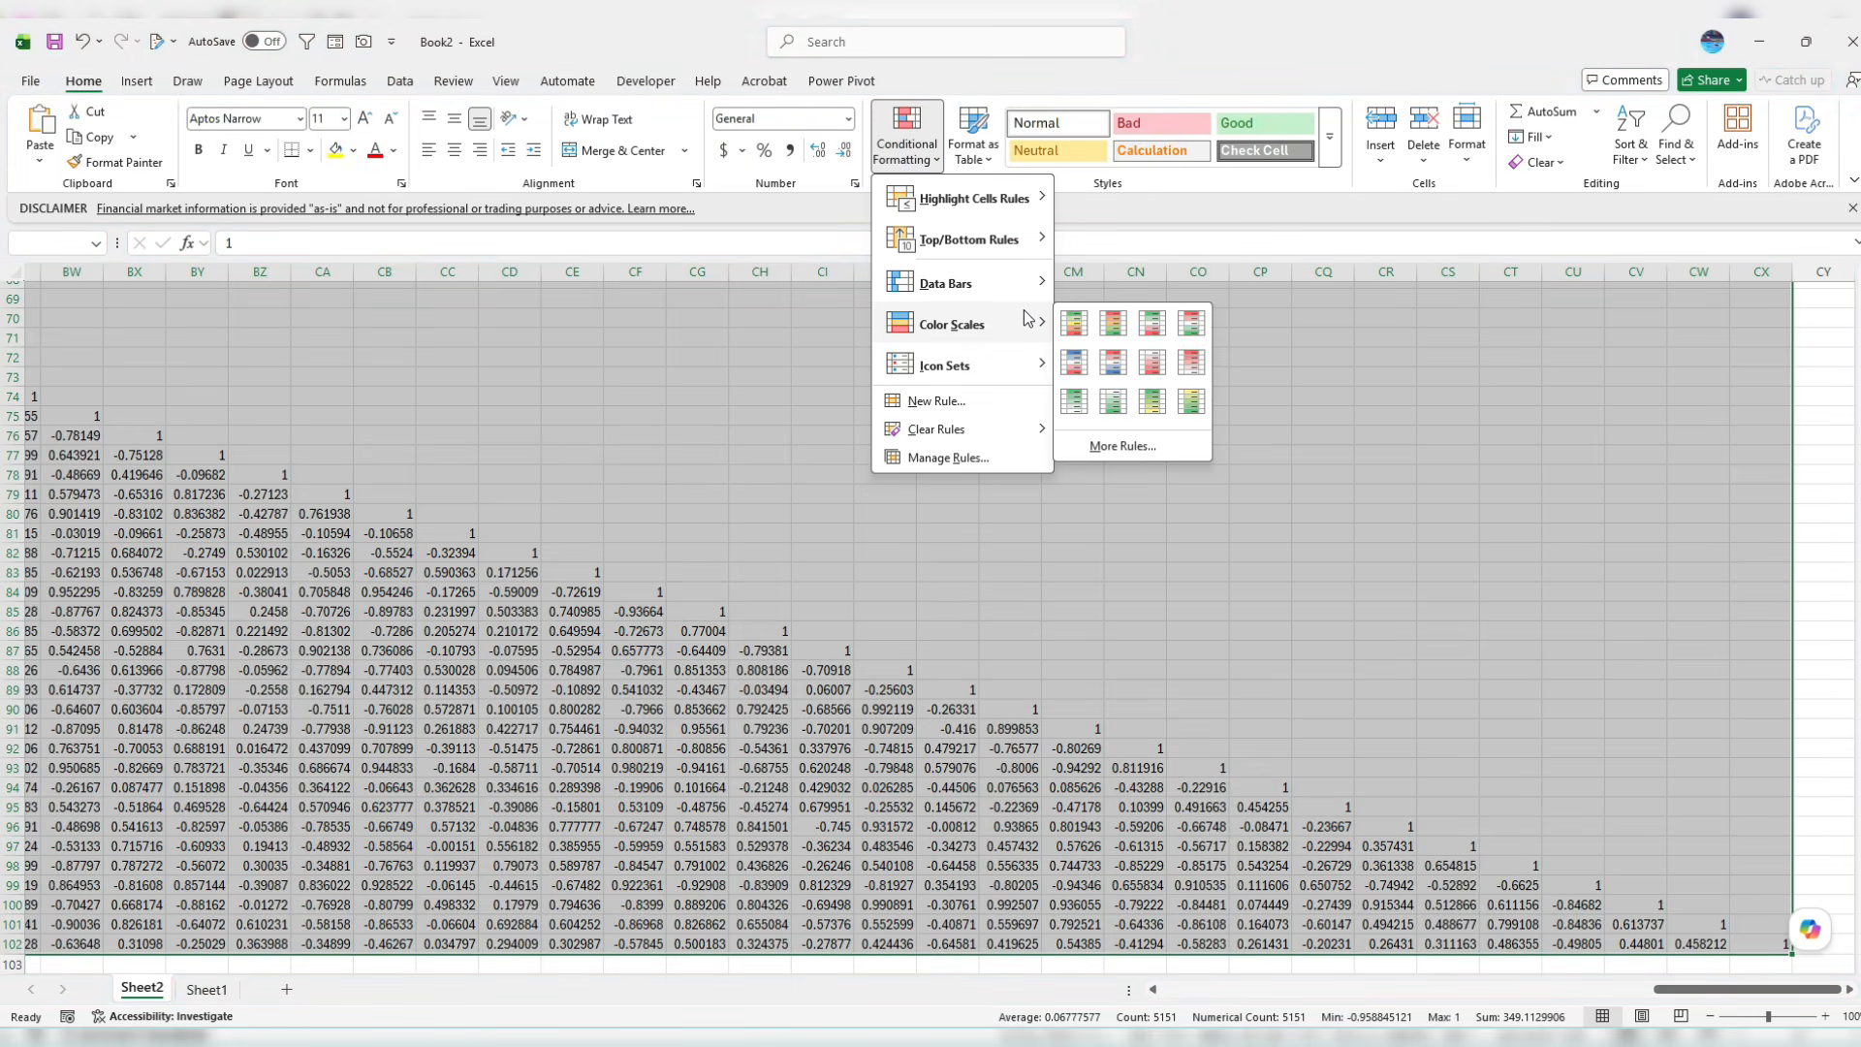
pyautogui.click(1153, 325)
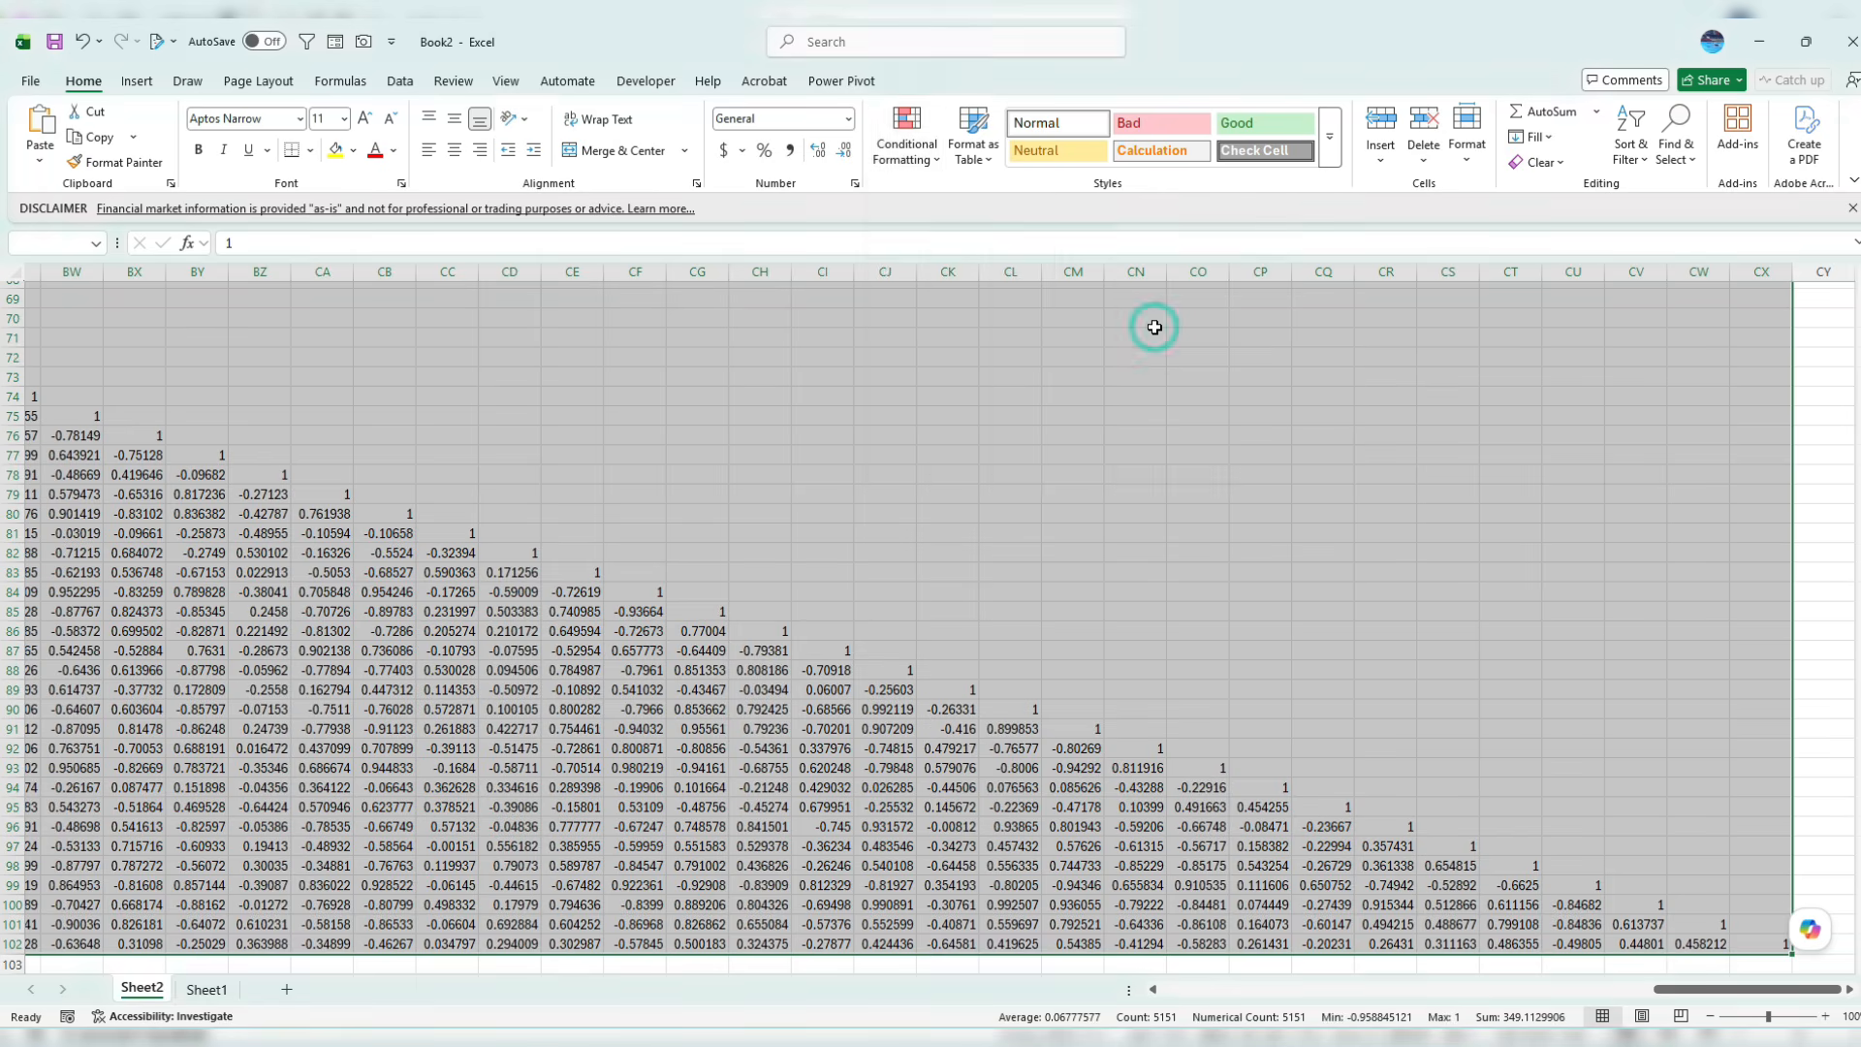
# Return to the start of the color-coded correlation matrix and inspect the coefficient between AAPL and ADBE
pyautogui.moveTo(1679, 994); pyautogui.dragTo(1185, 990)
pyautogui.scroll(6, 224, 430)
pyautogui.scroll(17, 224, 429)
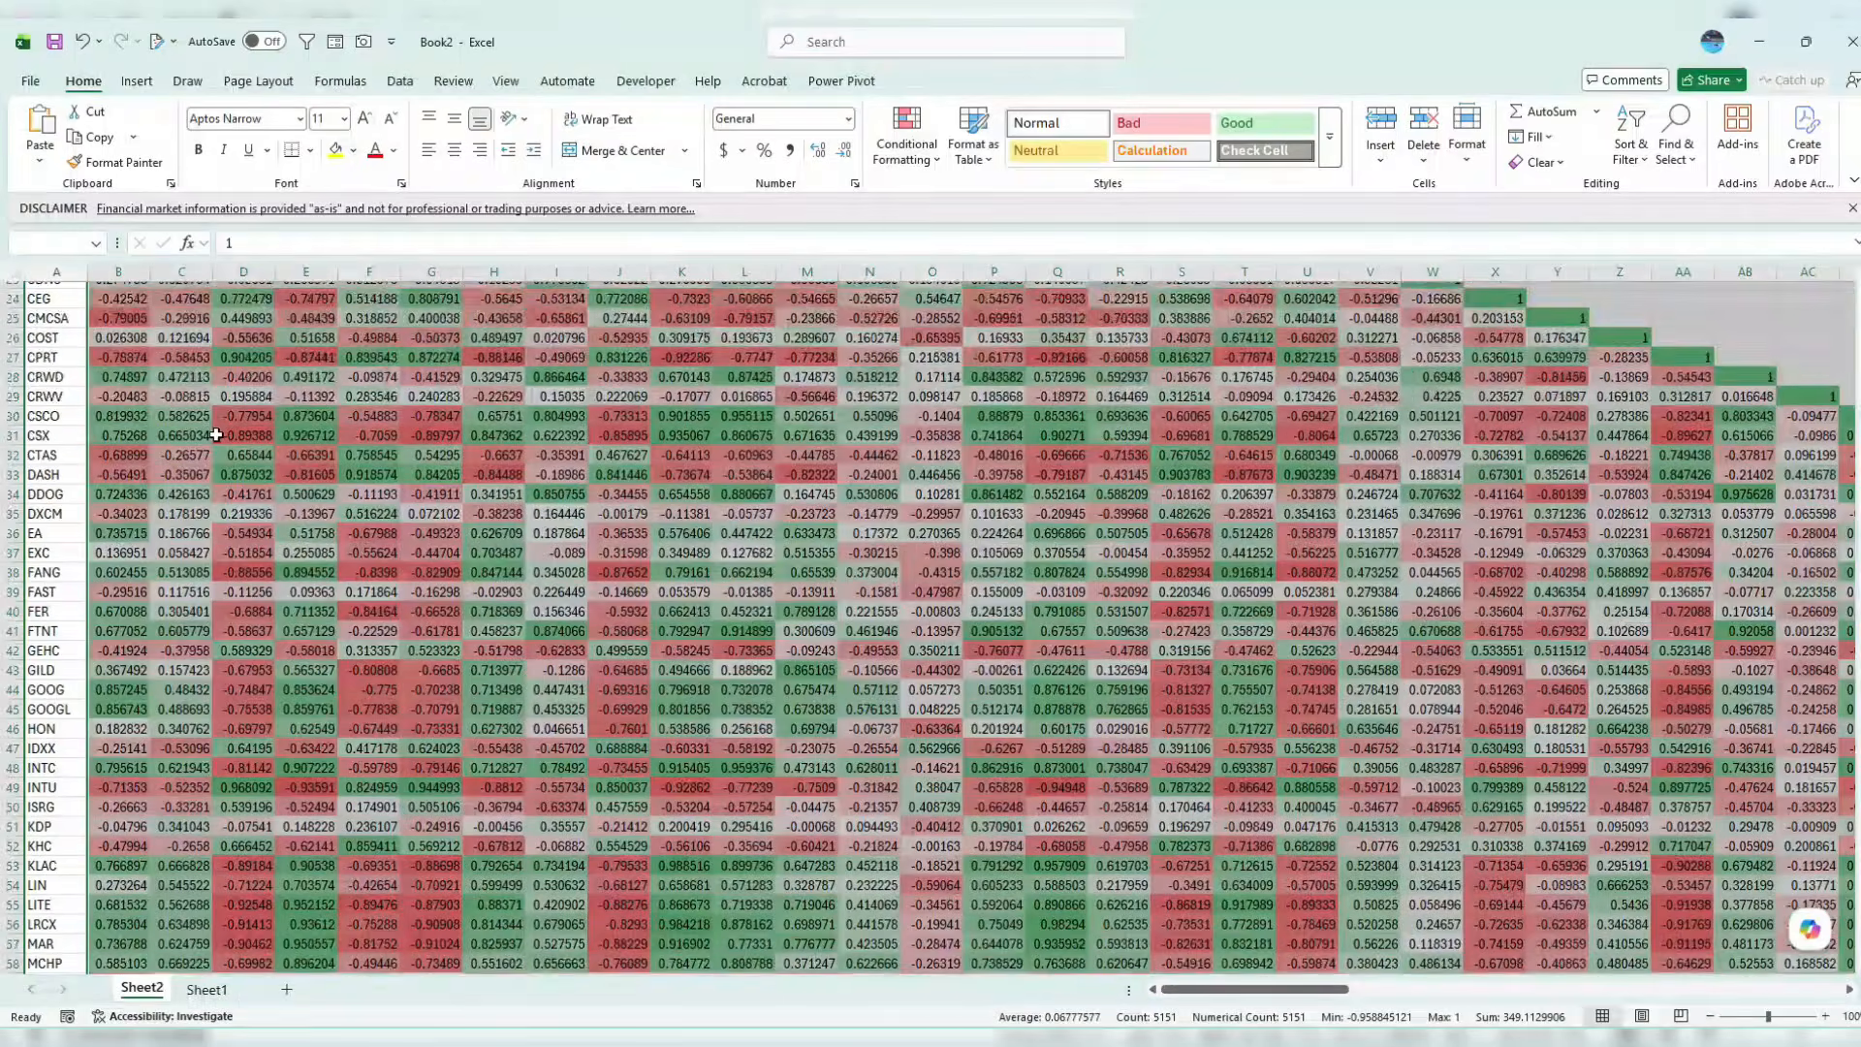
pyautogui.click(382, 384)
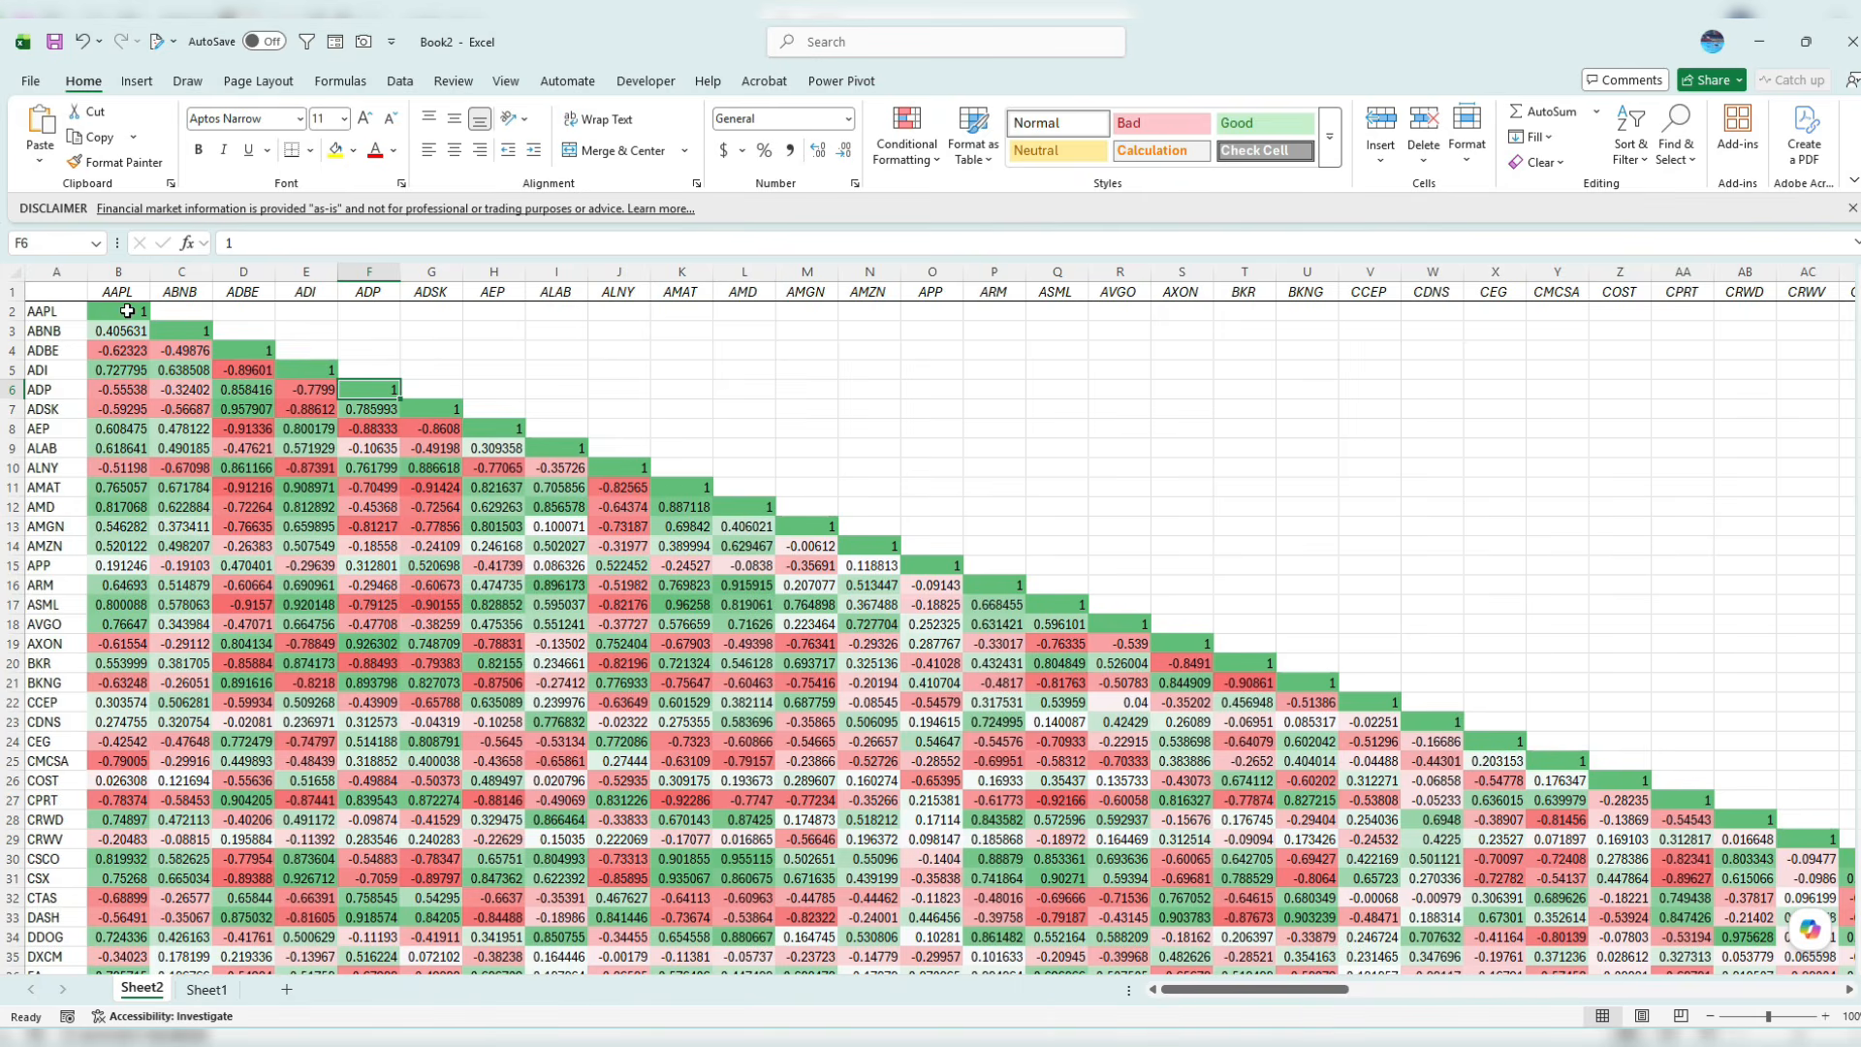
pyautogui.click(131, 351)
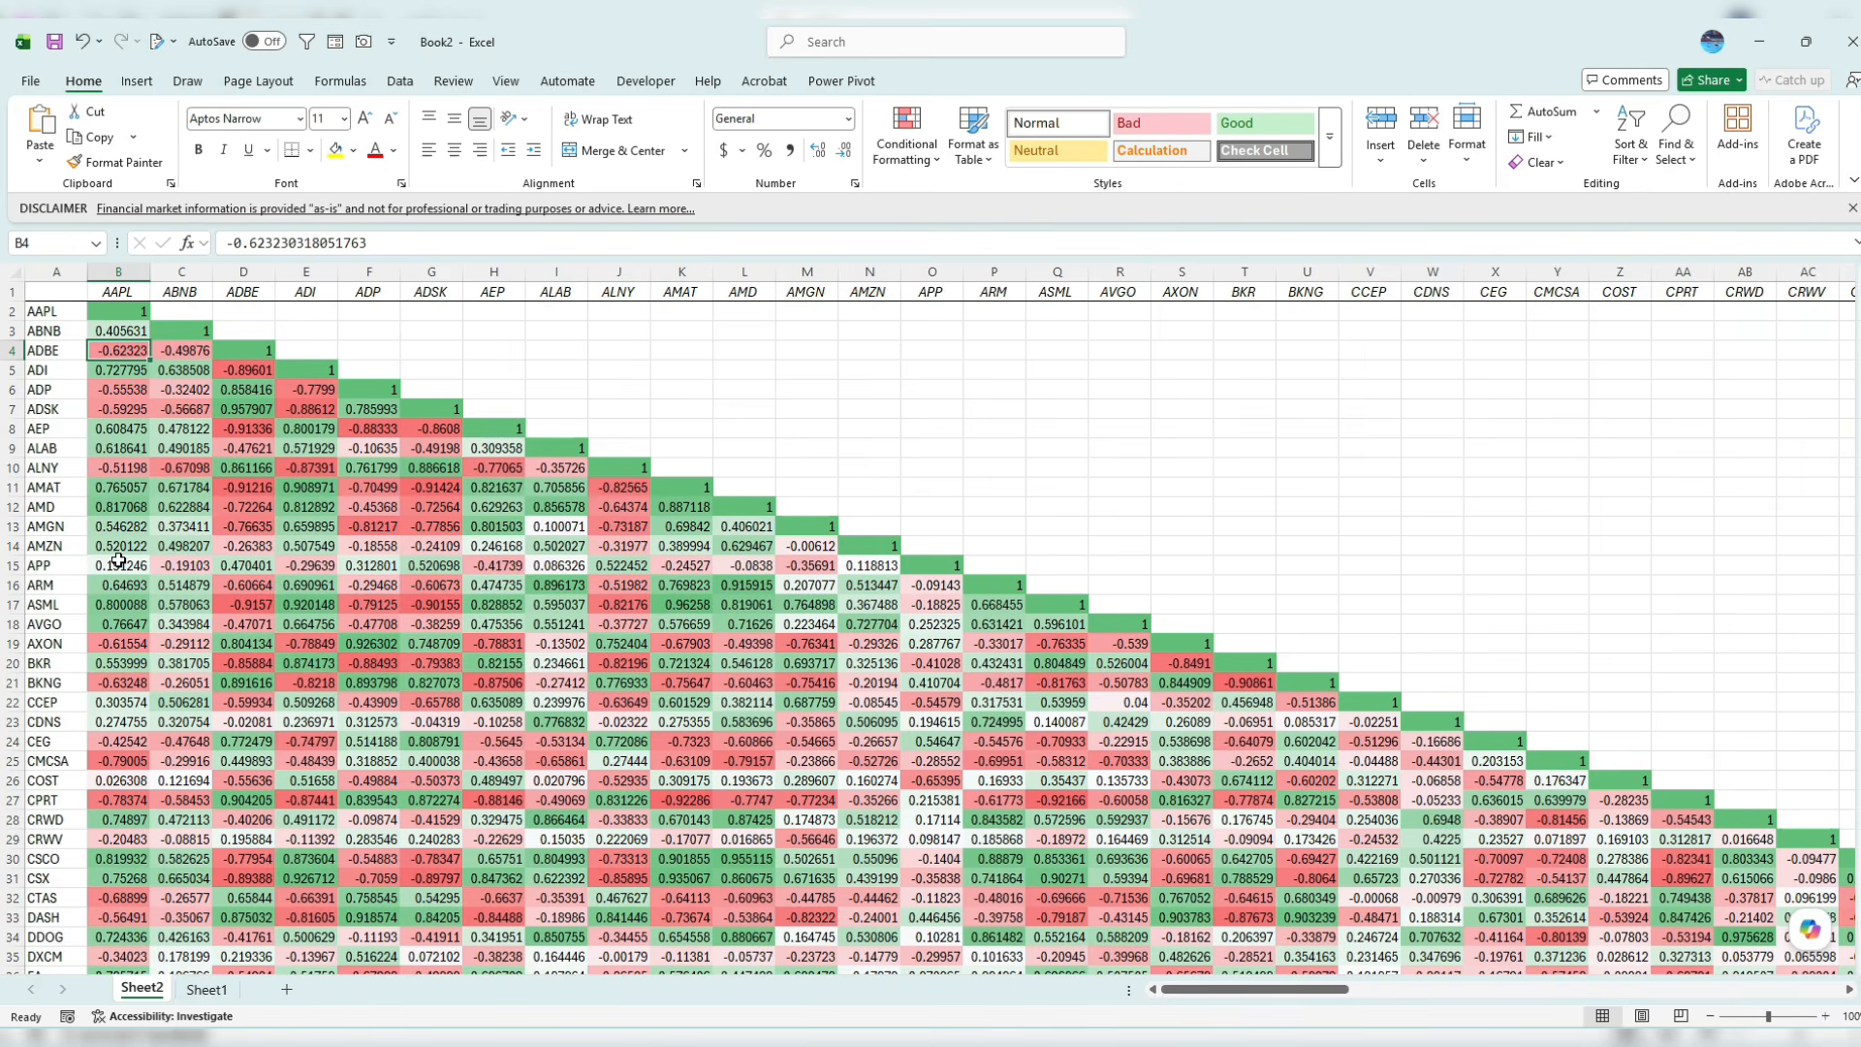
# Look down the AAPL column for a coefficient near zero and inspect the one between AAPL and COST
pyautogui.scroll(-1, 121, 554)
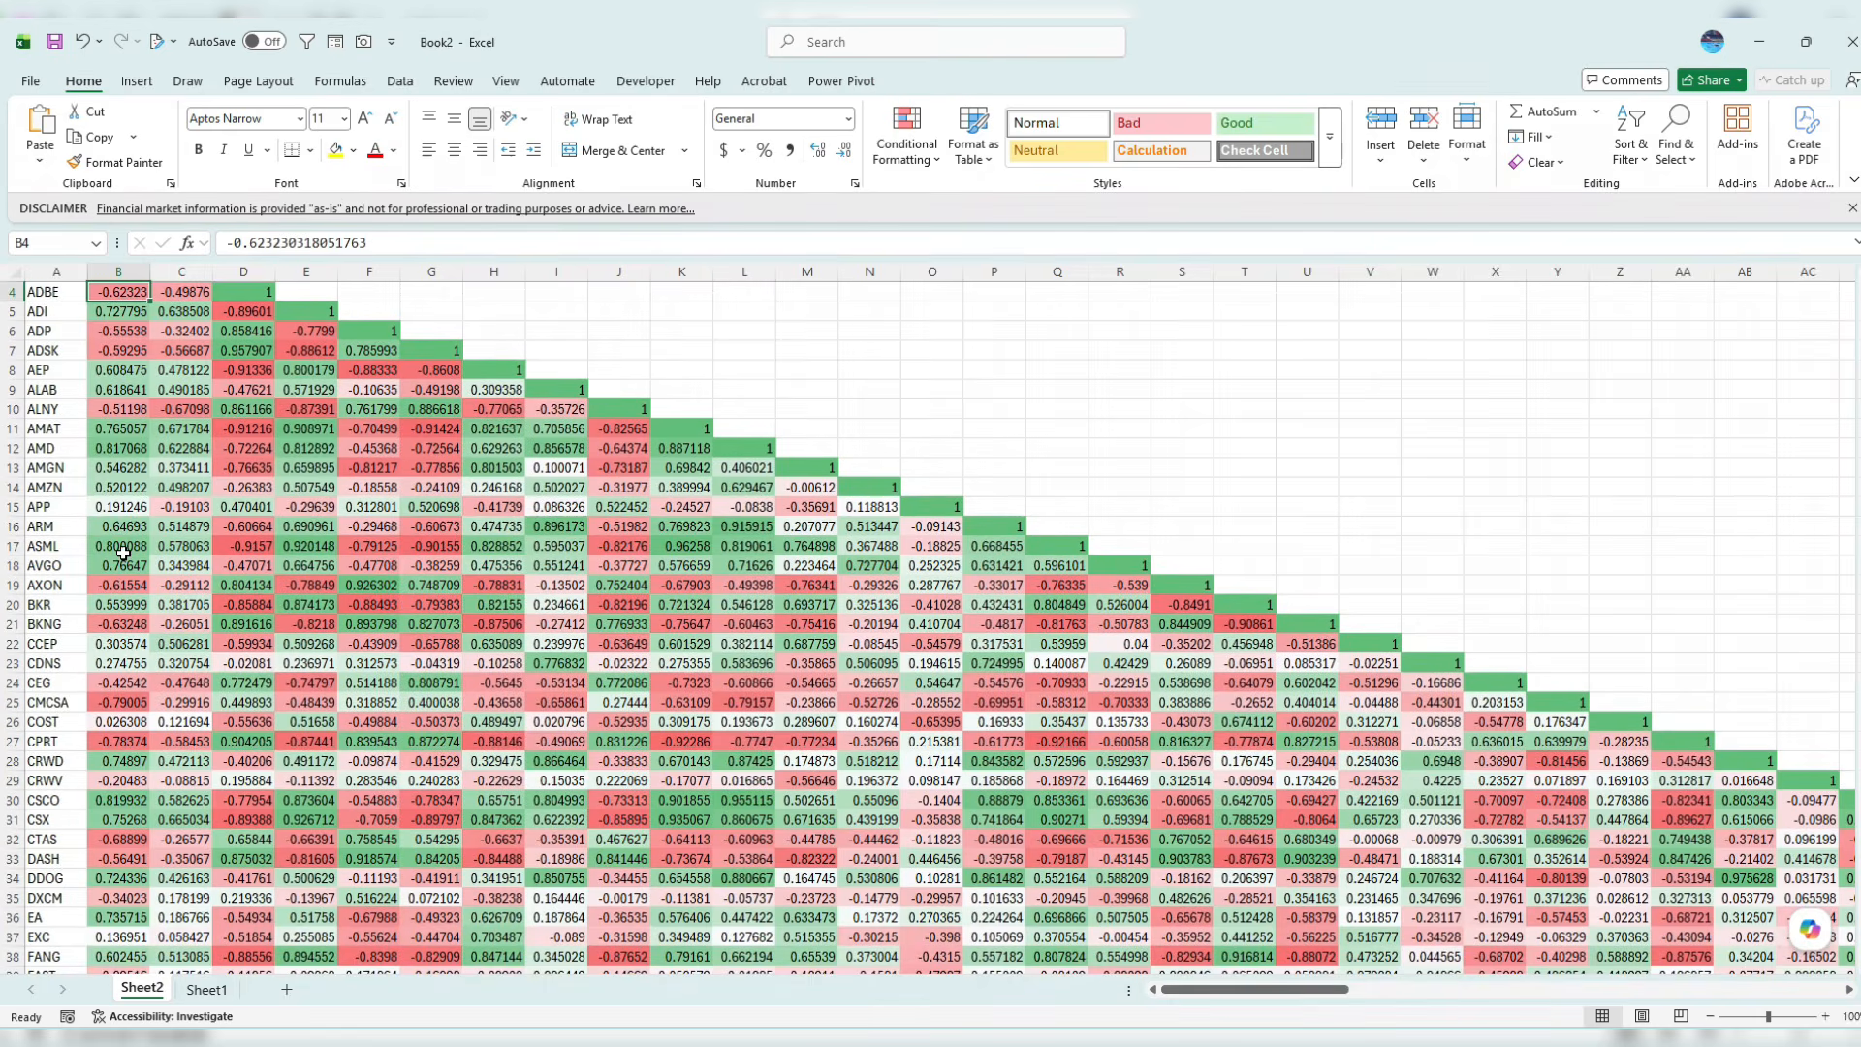
pyautogui.scroll(1, 123, 553)
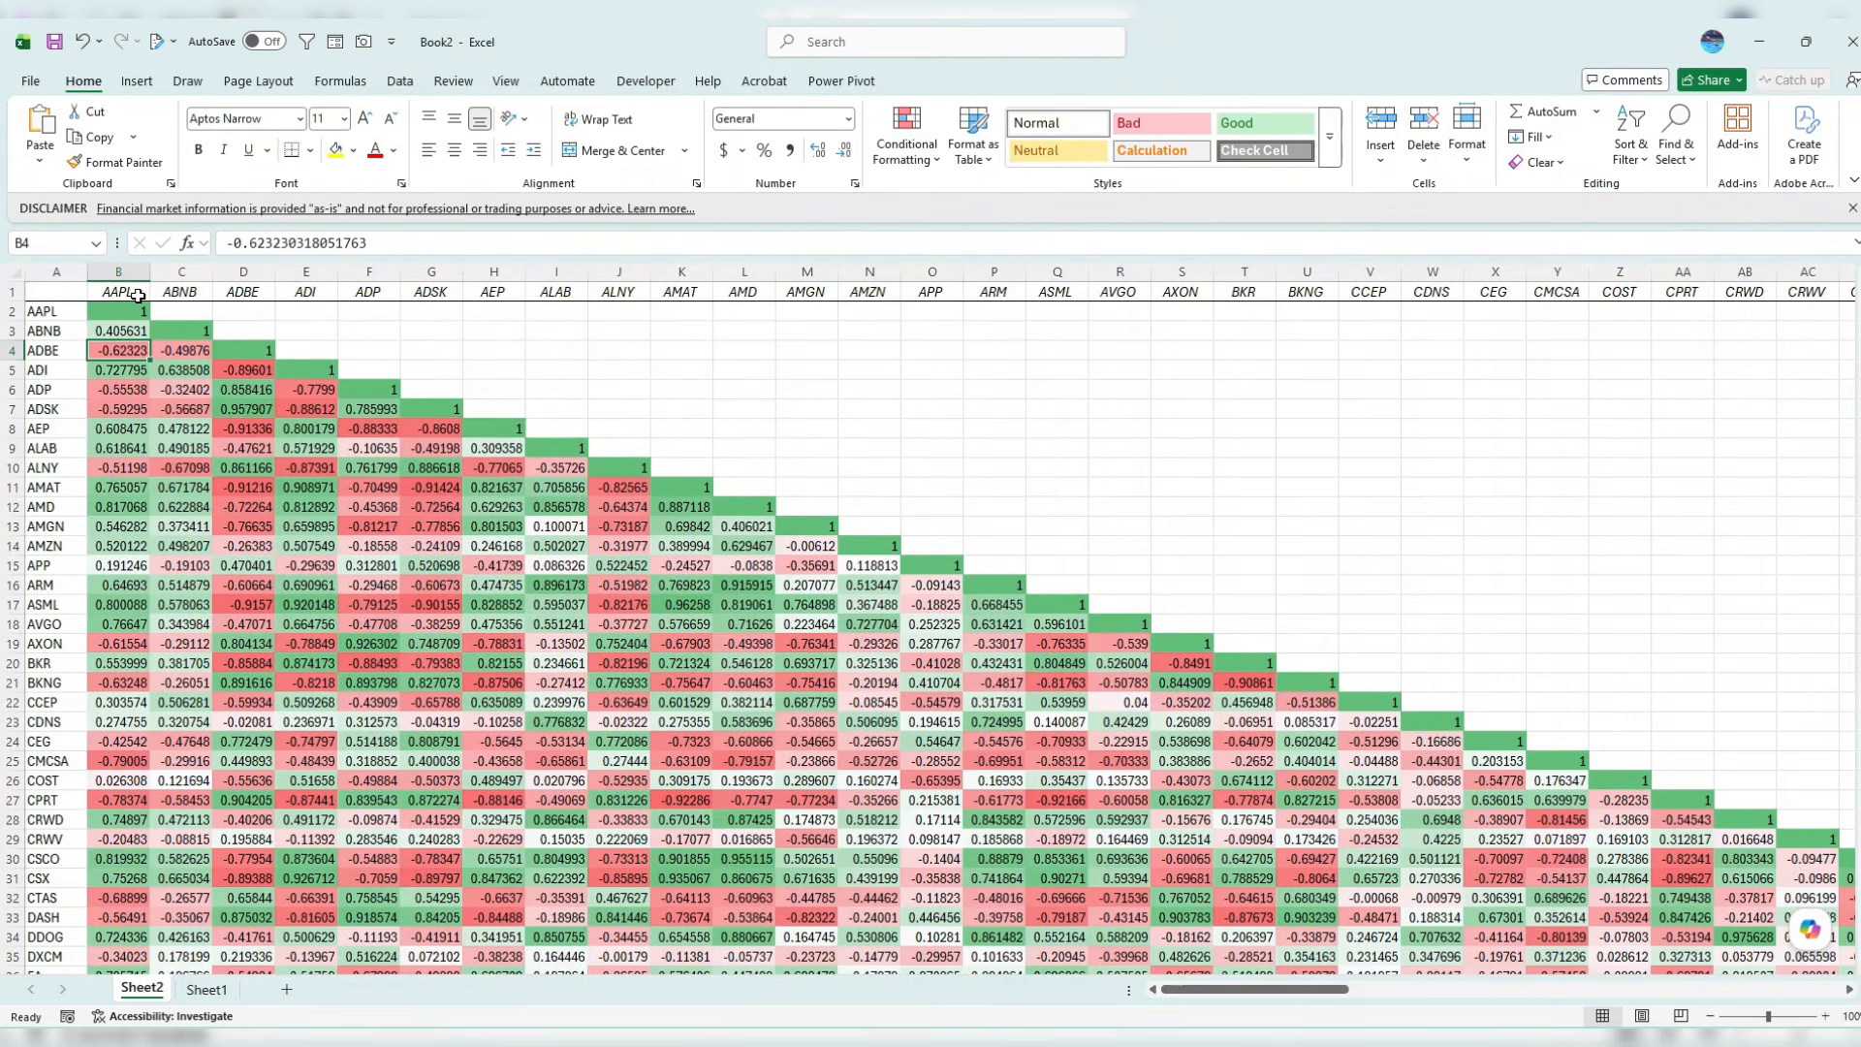
pyautogui.click(136, 294)
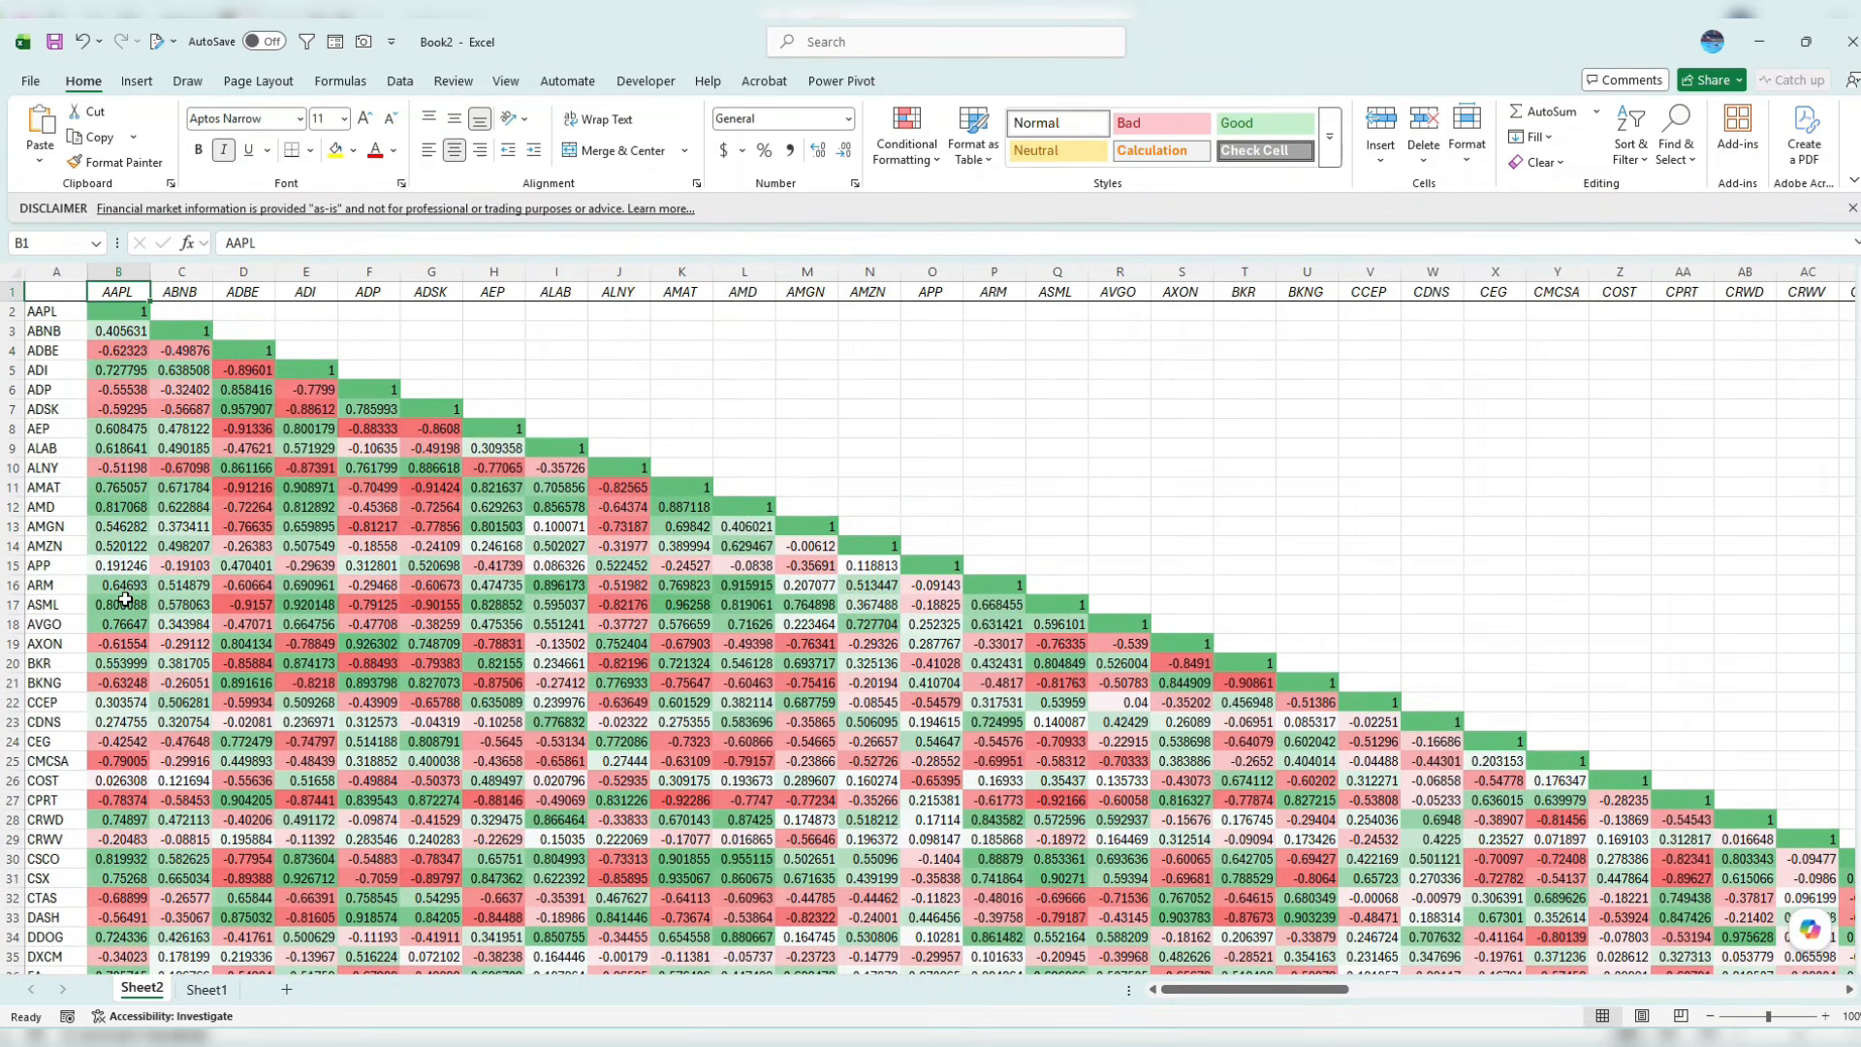
pyautogui.click(122, 782)
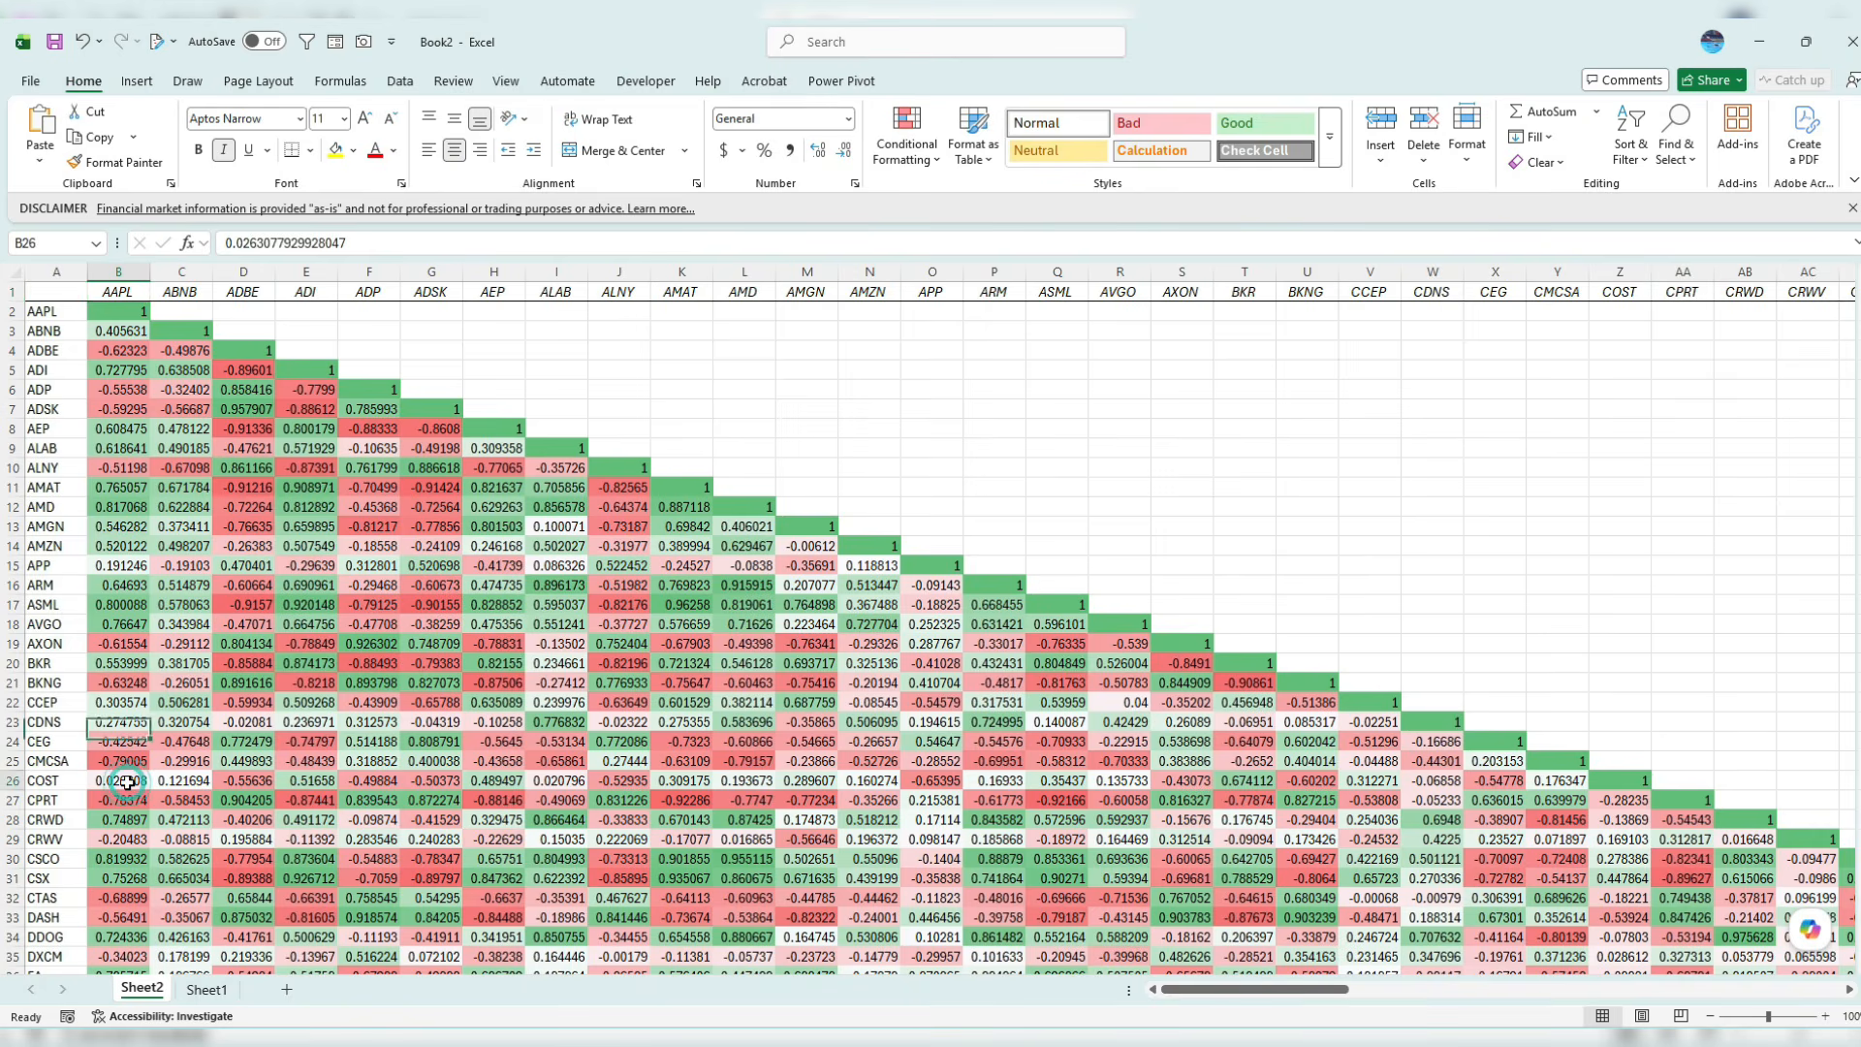
pyautogui.click(55, 783)
pyautogui.click(97, 785)
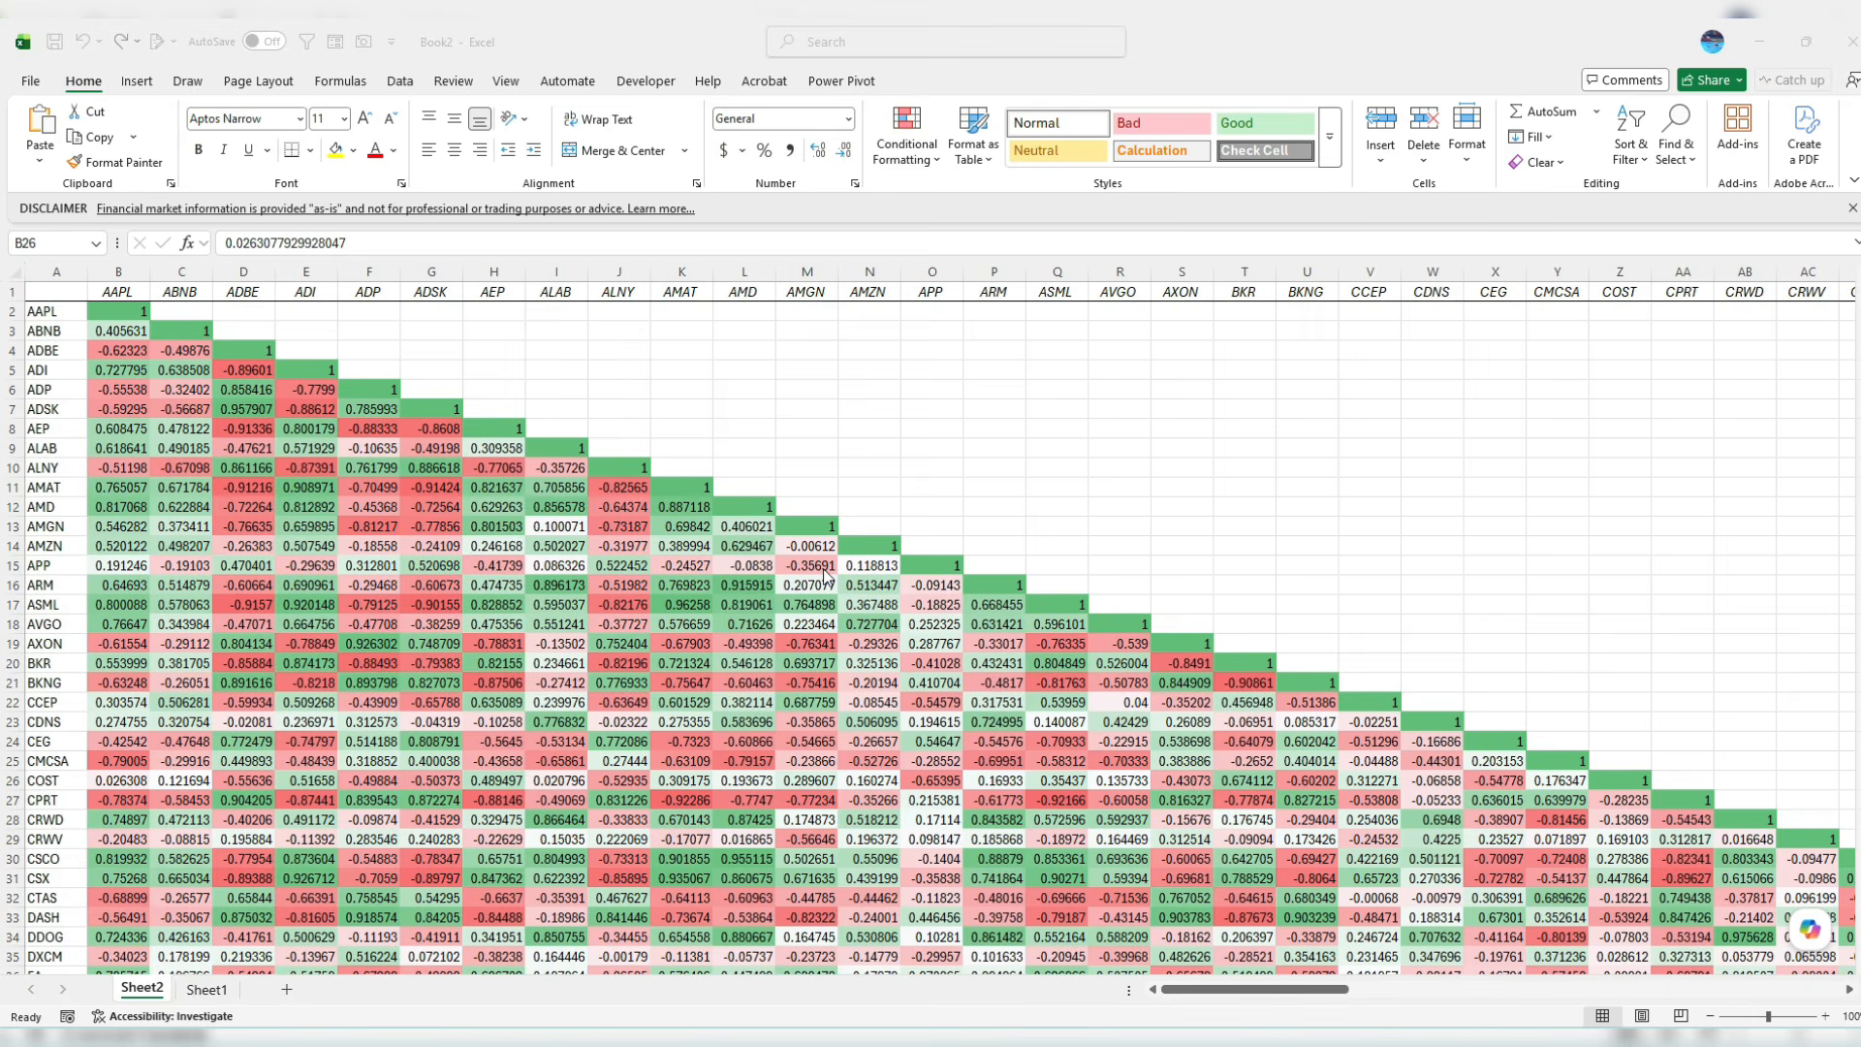
# Look down the AMZN column and inspect the coefficient between AMZN and APP
pyautogui.click(871, 271)
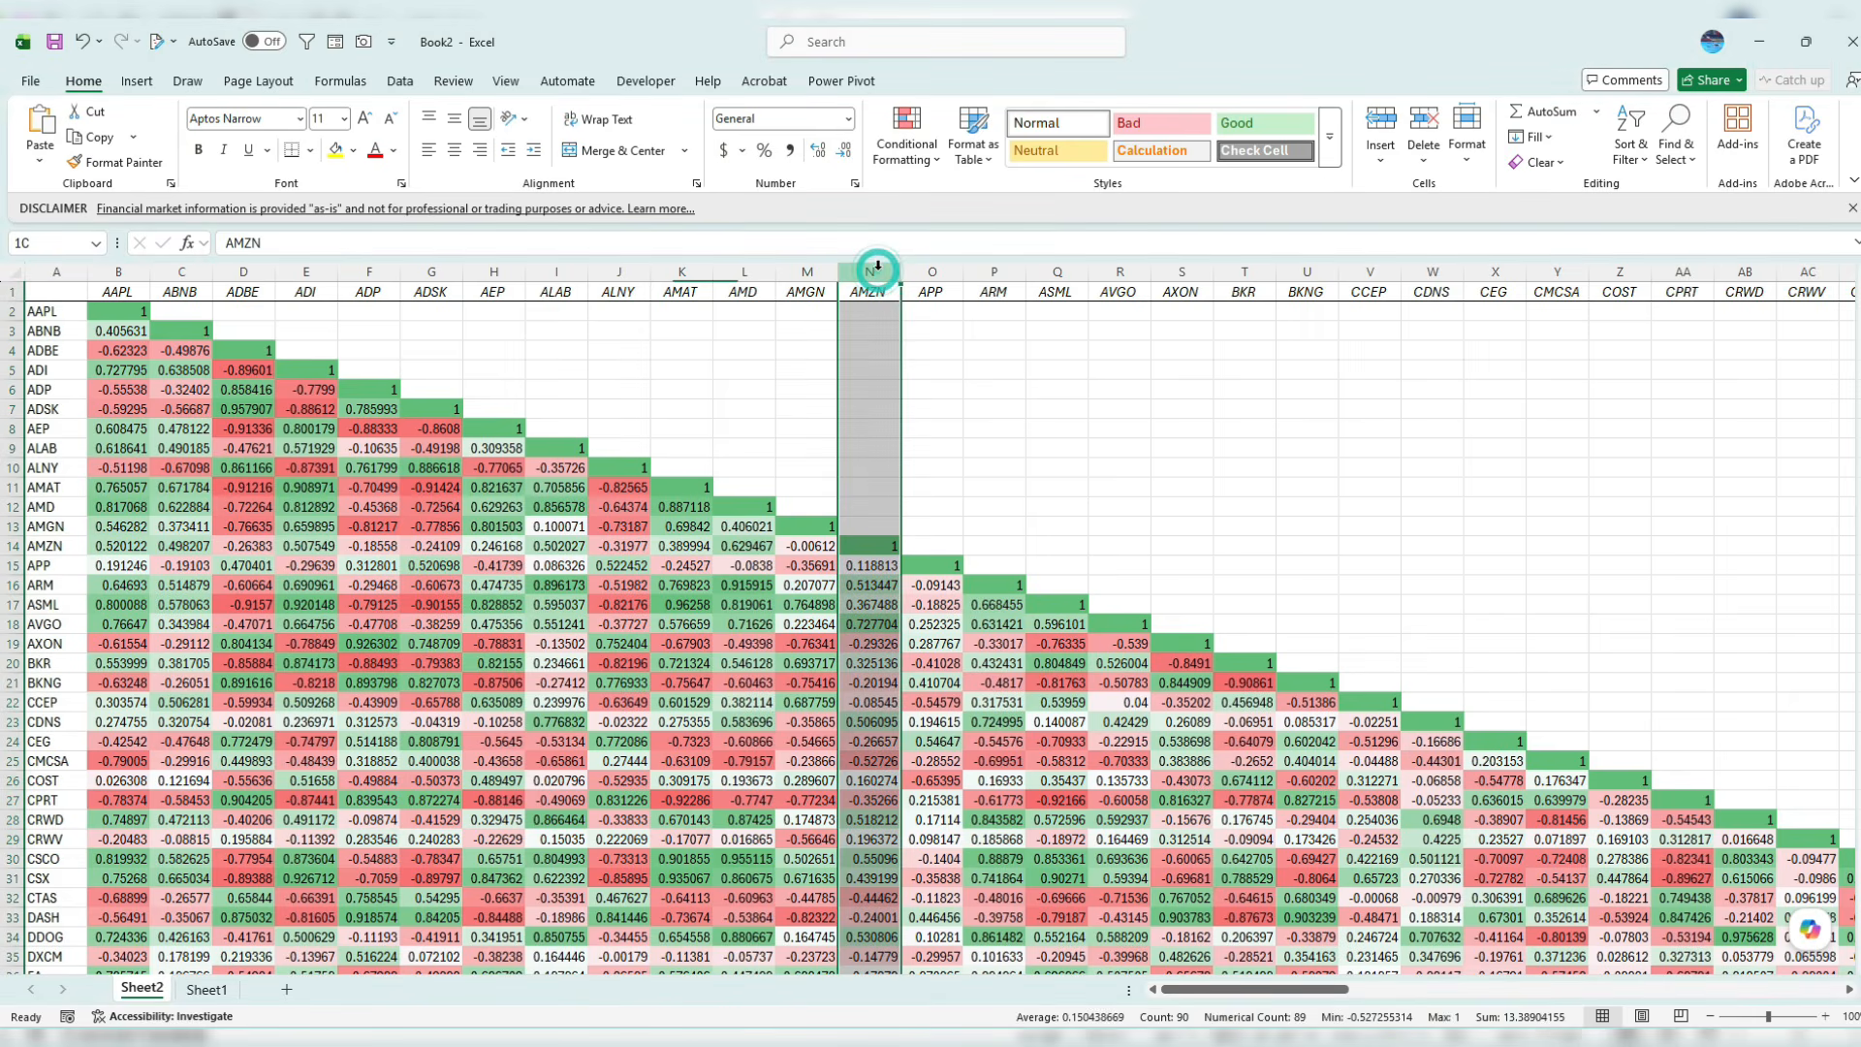
pyautogui.scroll(-1, 885, 510)
pyautogui.click(885, 509)
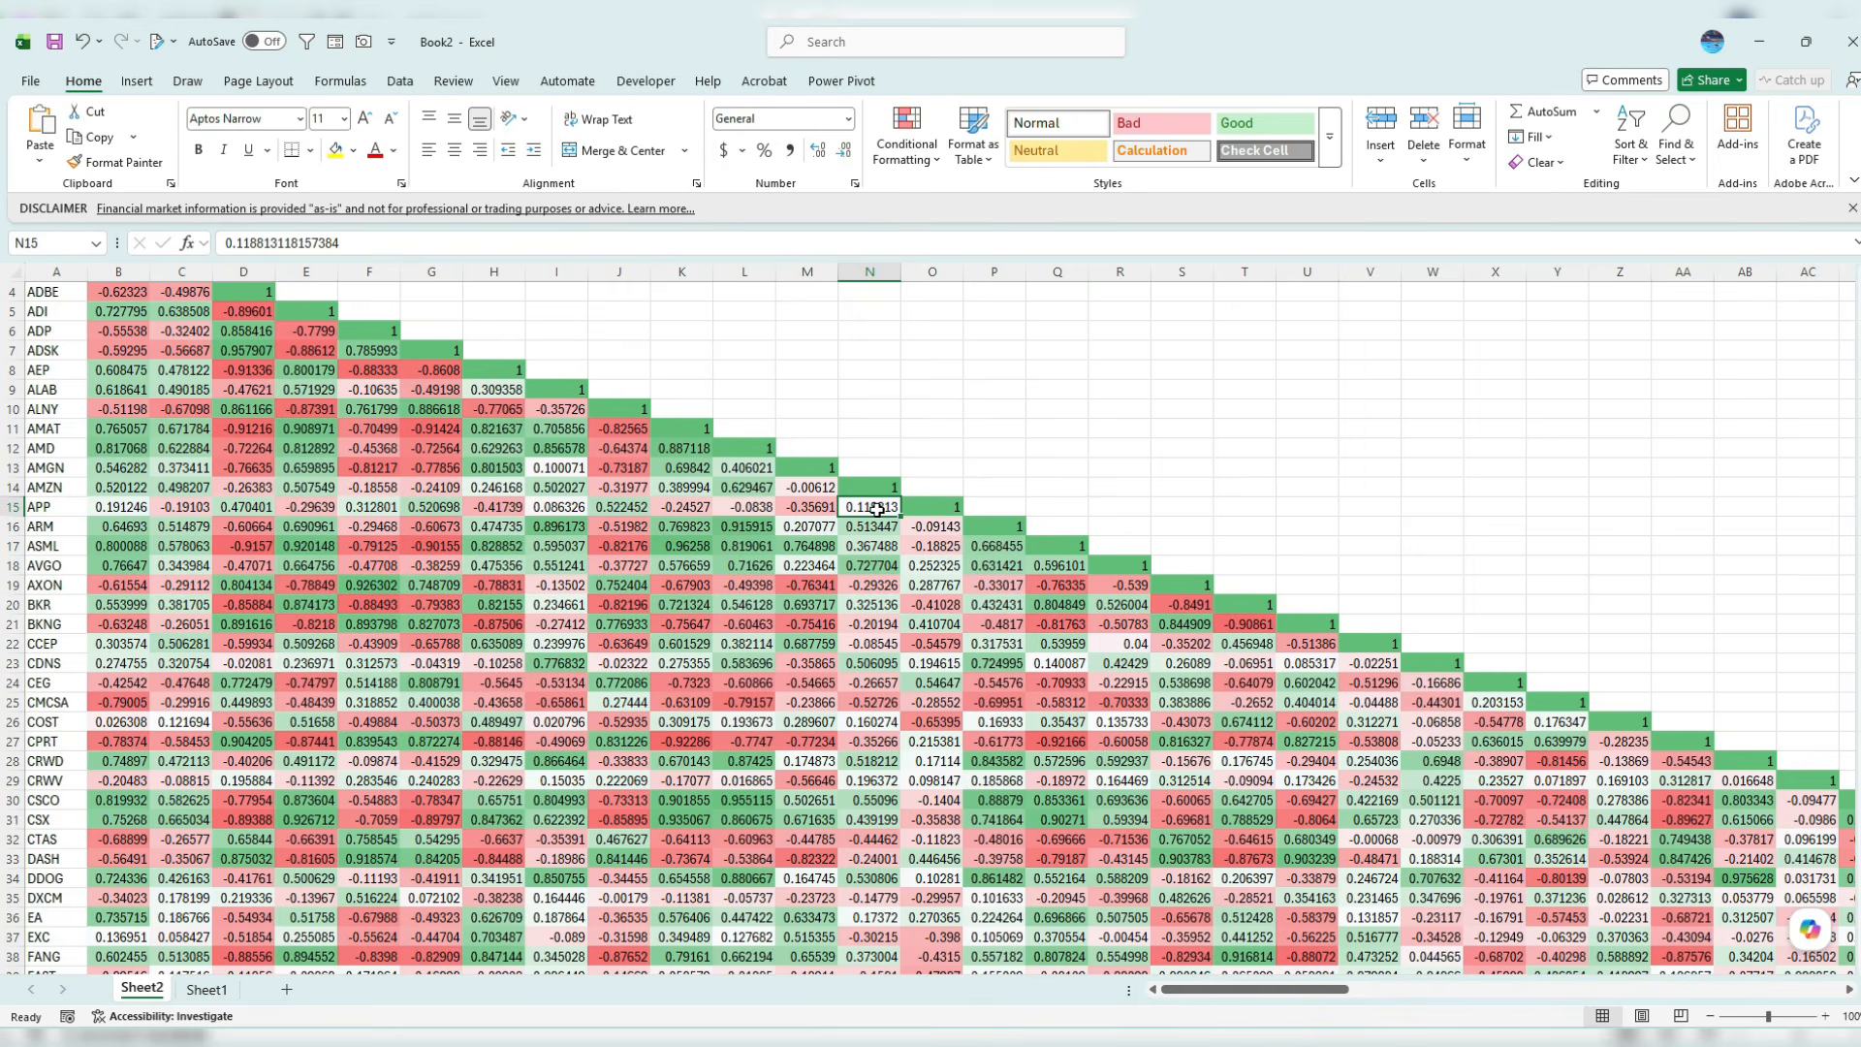
pyautogui.click(55, 508)
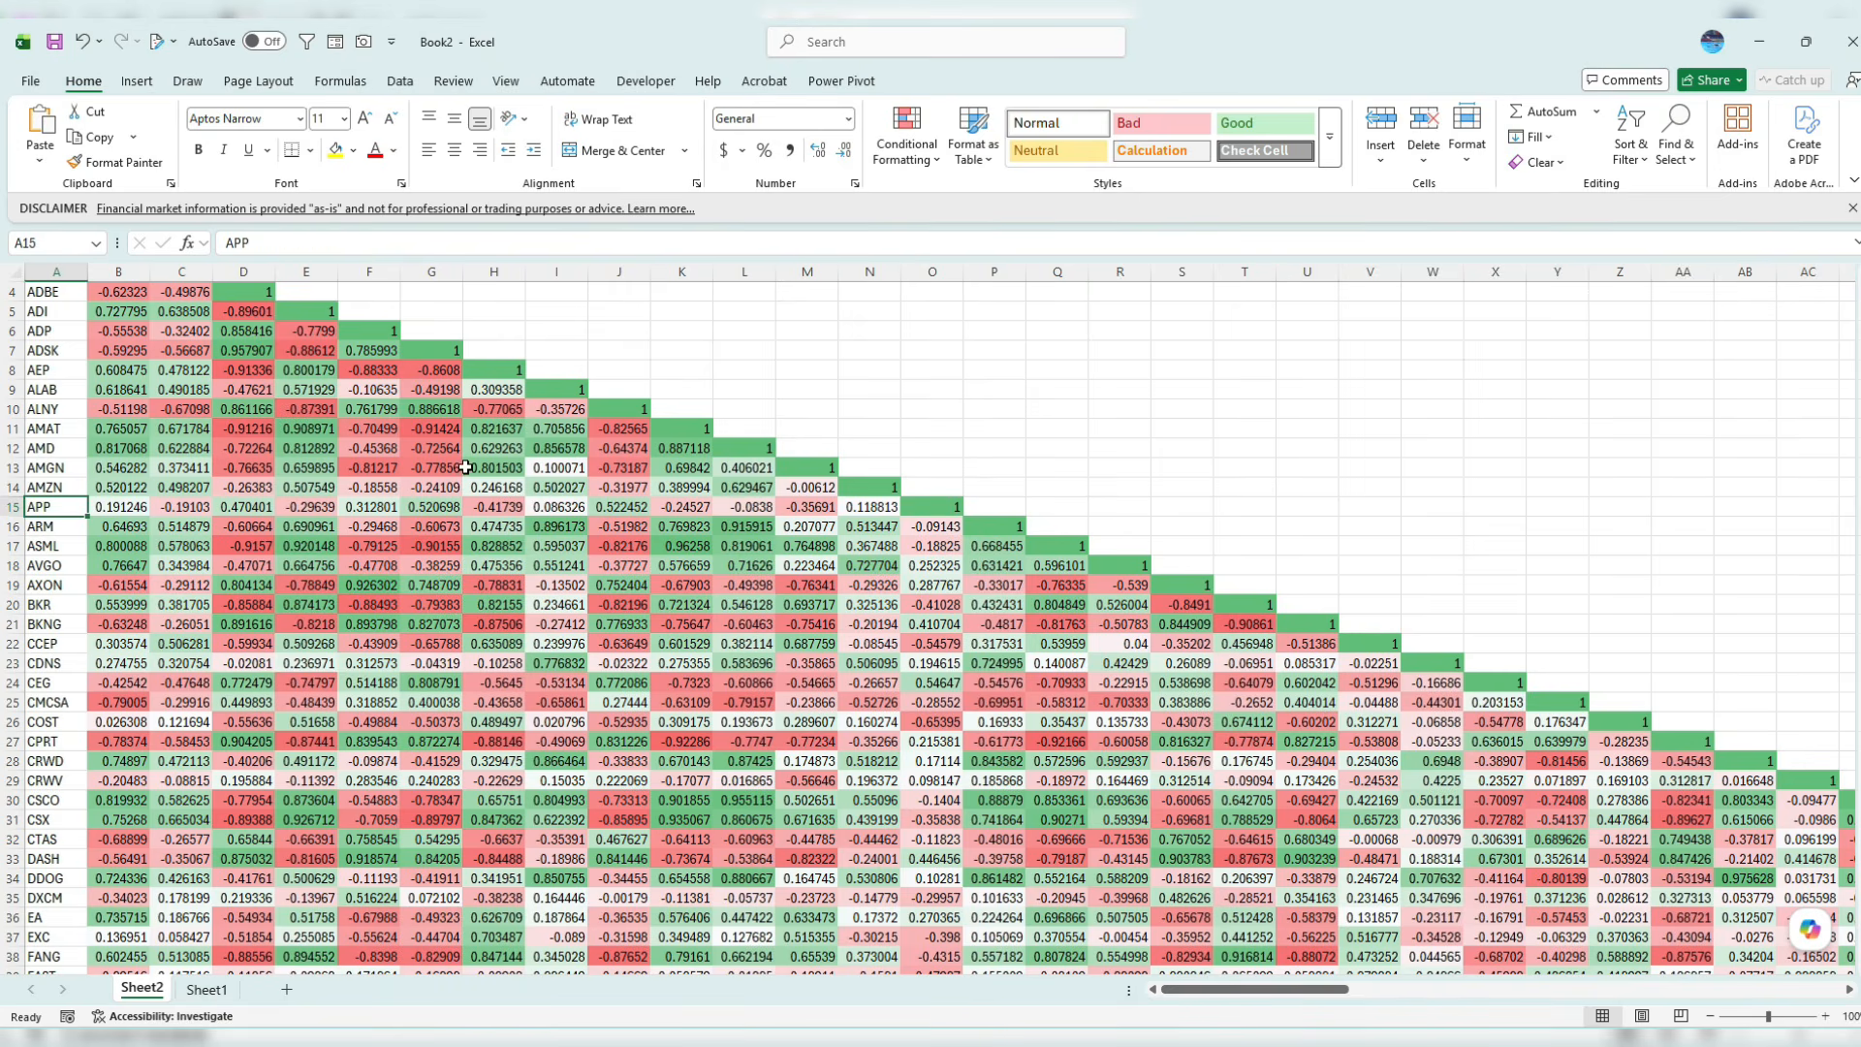
pyautogui.click(858, 501)
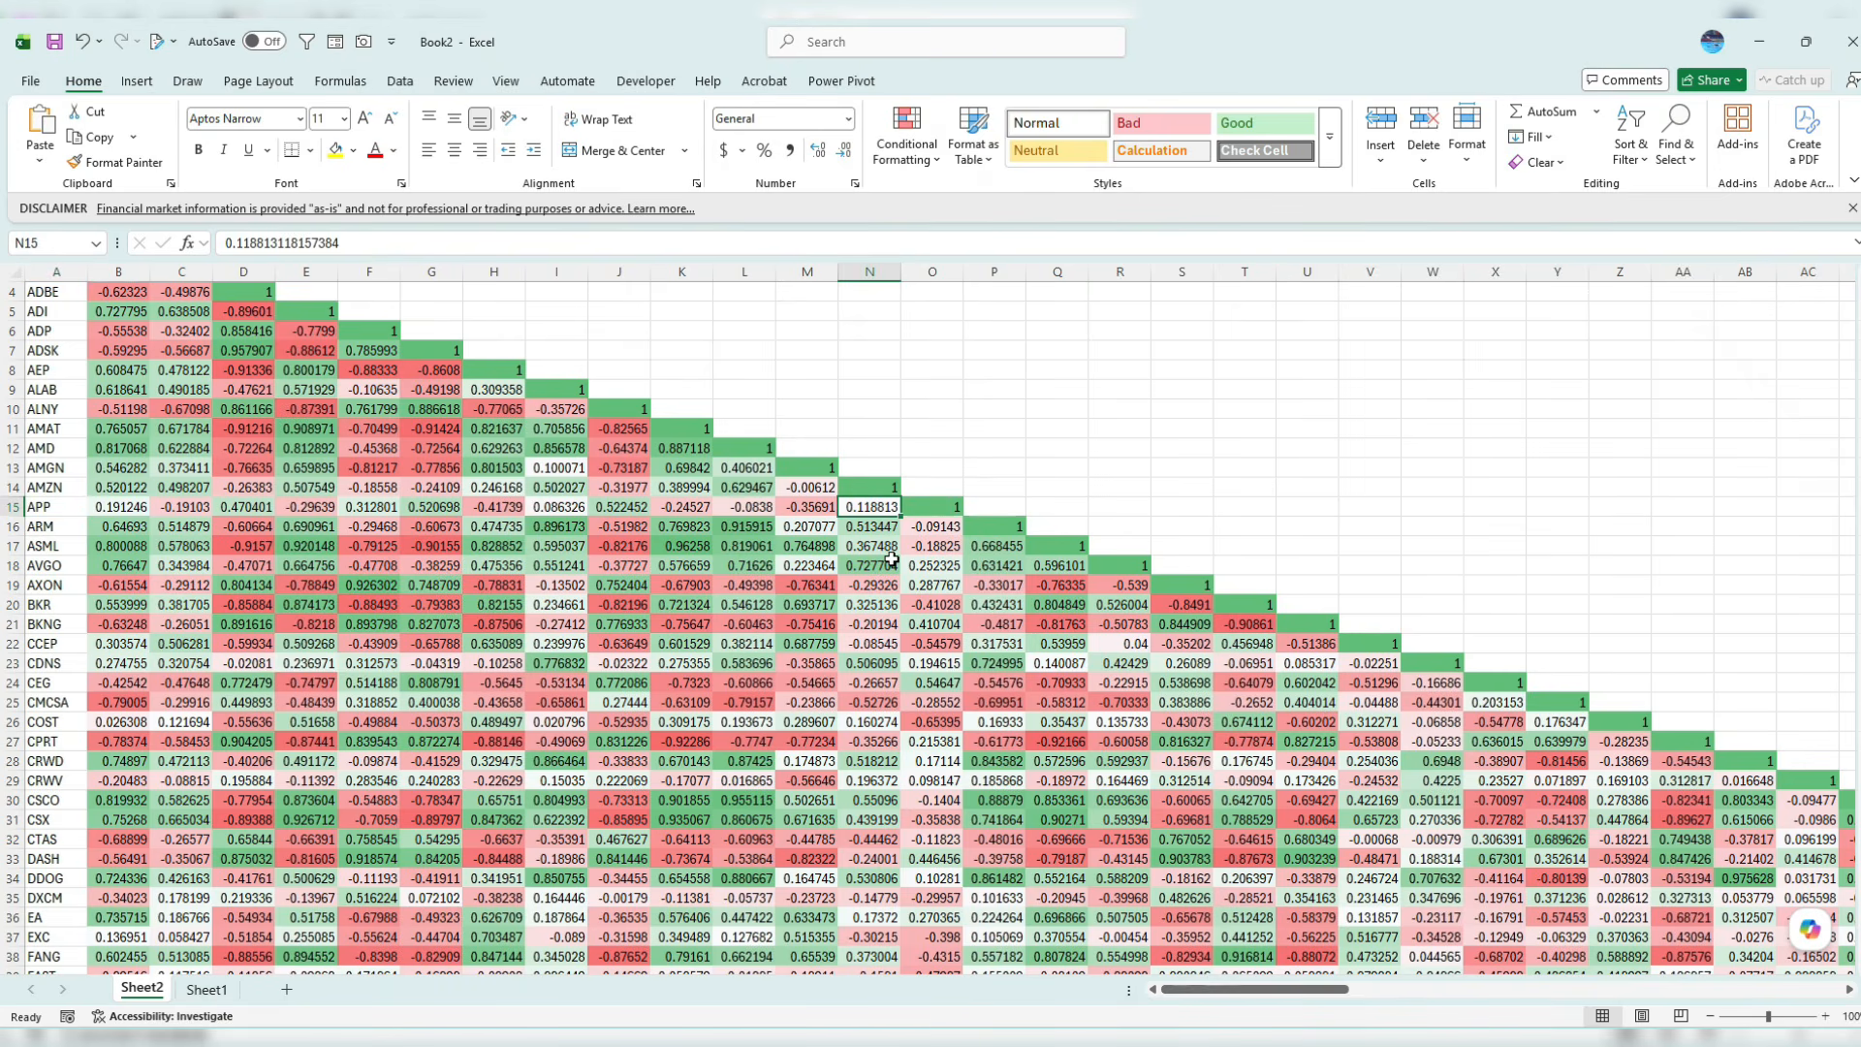
# Check further weak coefficients down the AMZN column, including those with COST, CRWV, FER and HON
pyautogui.scroll(-1, 888, 560)
pyautogui.scroll(-1, 888, 561)
pyautogui.click(873, 606)
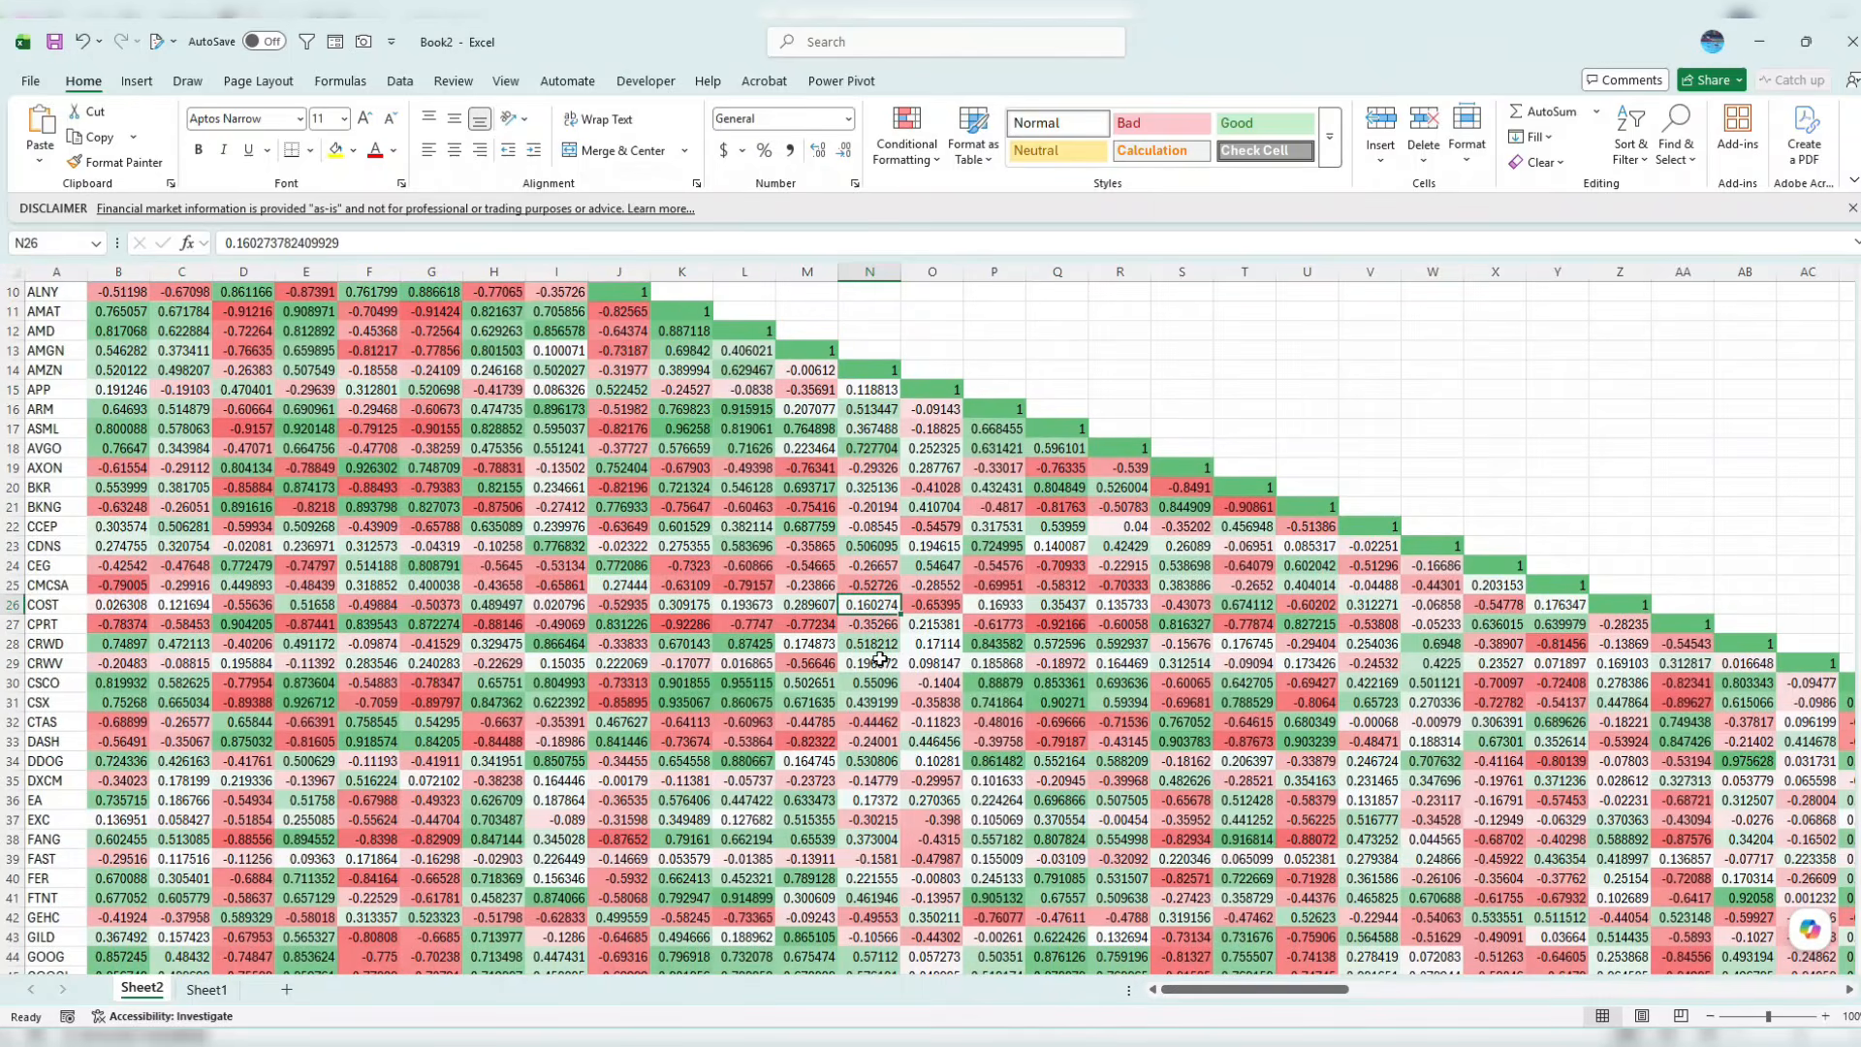
pyautogui.click(877, 662)
pyautogui.scroll(-2, 876, 659)
pyautogui.click(870, 683)
pyautogui.click(869, 762)
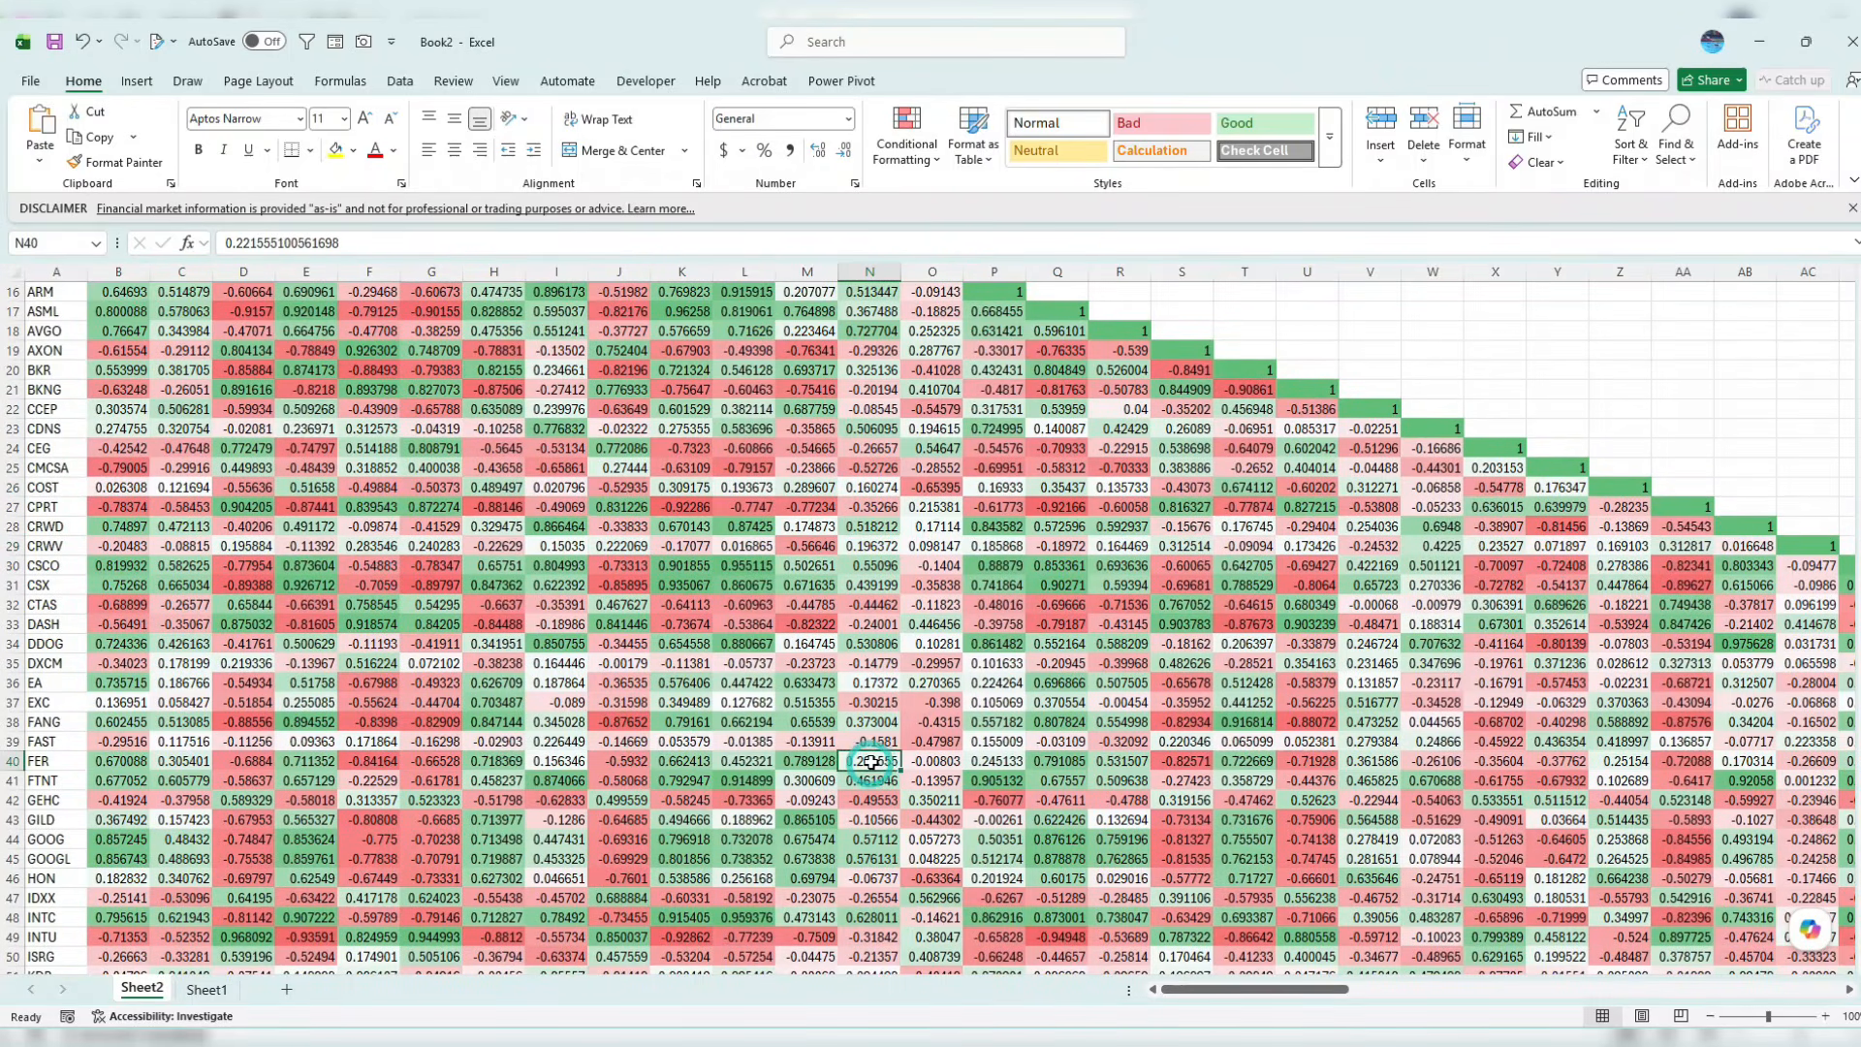
pyautogui.scroll(-3, 867, 699)
pyautogui.click(870, 702)
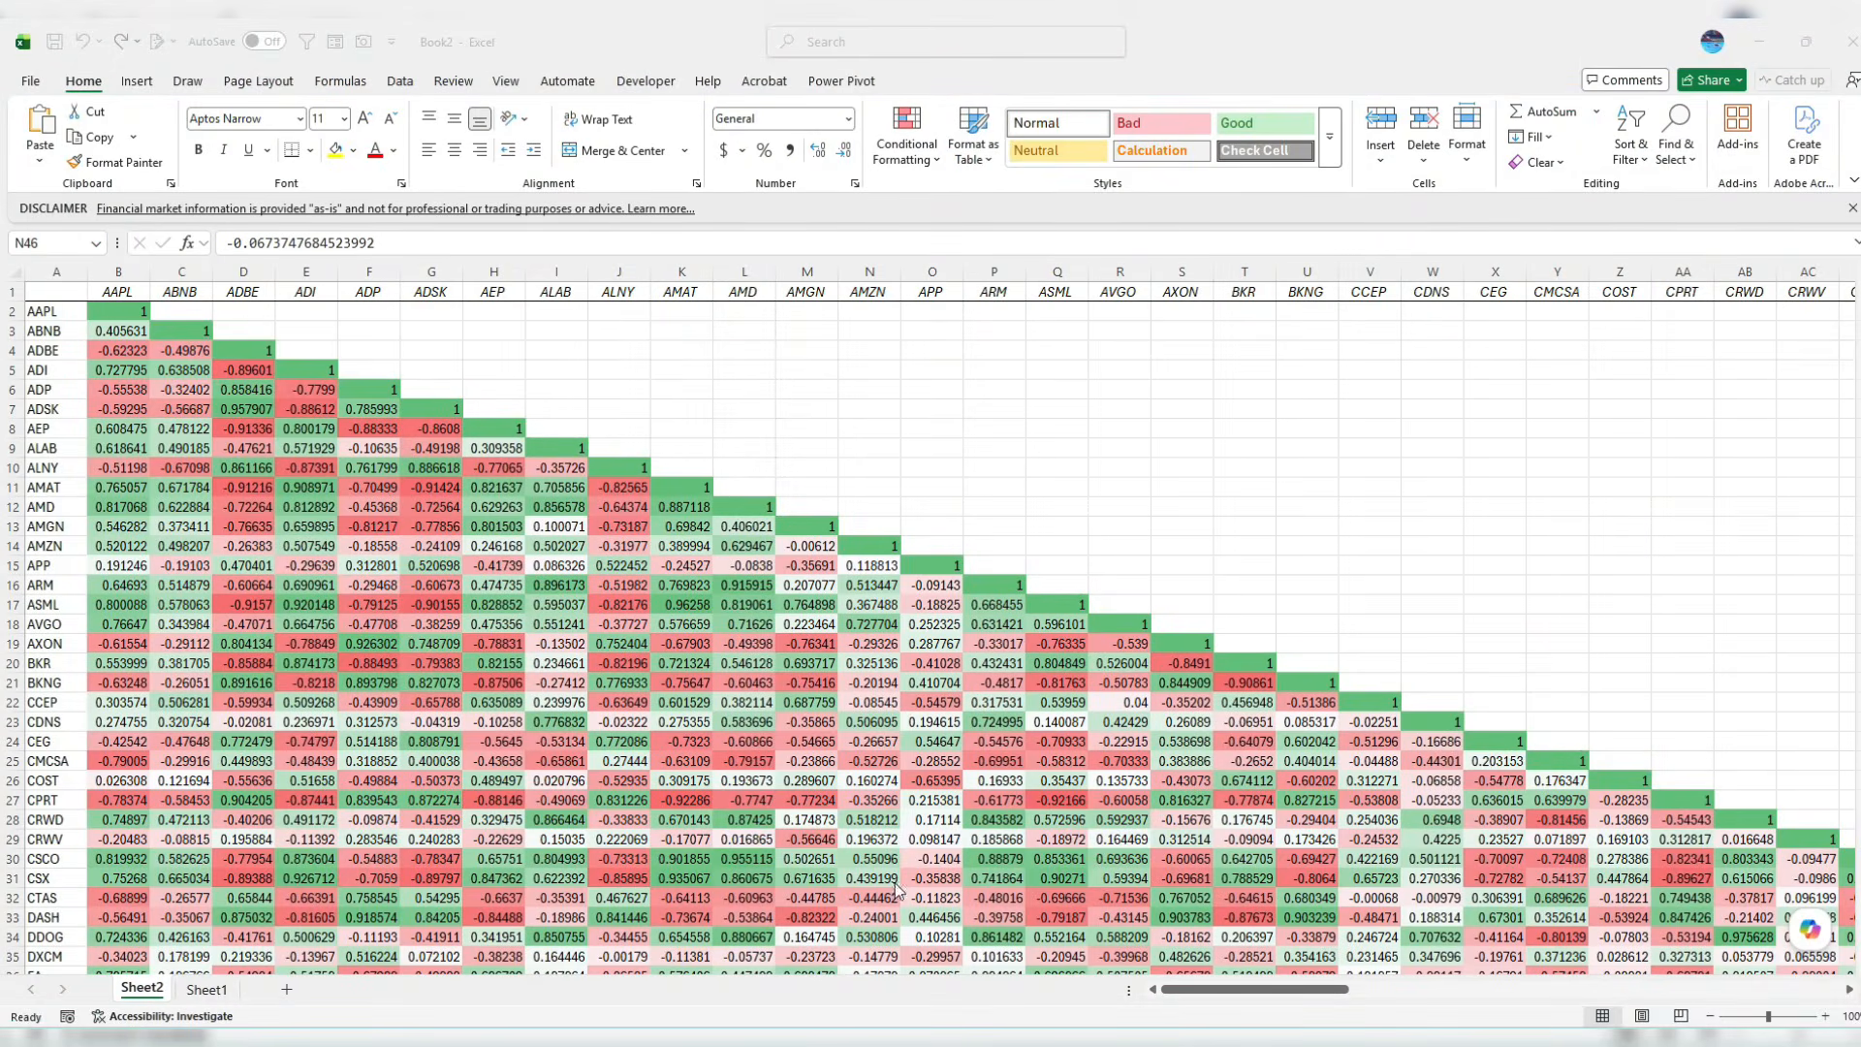
# Highlight the GOOG column and examine its coefficients down to the last row of the matrix
pyautogui.moveTo(1233, 990); pyautogui.dragTo(1410, 991)
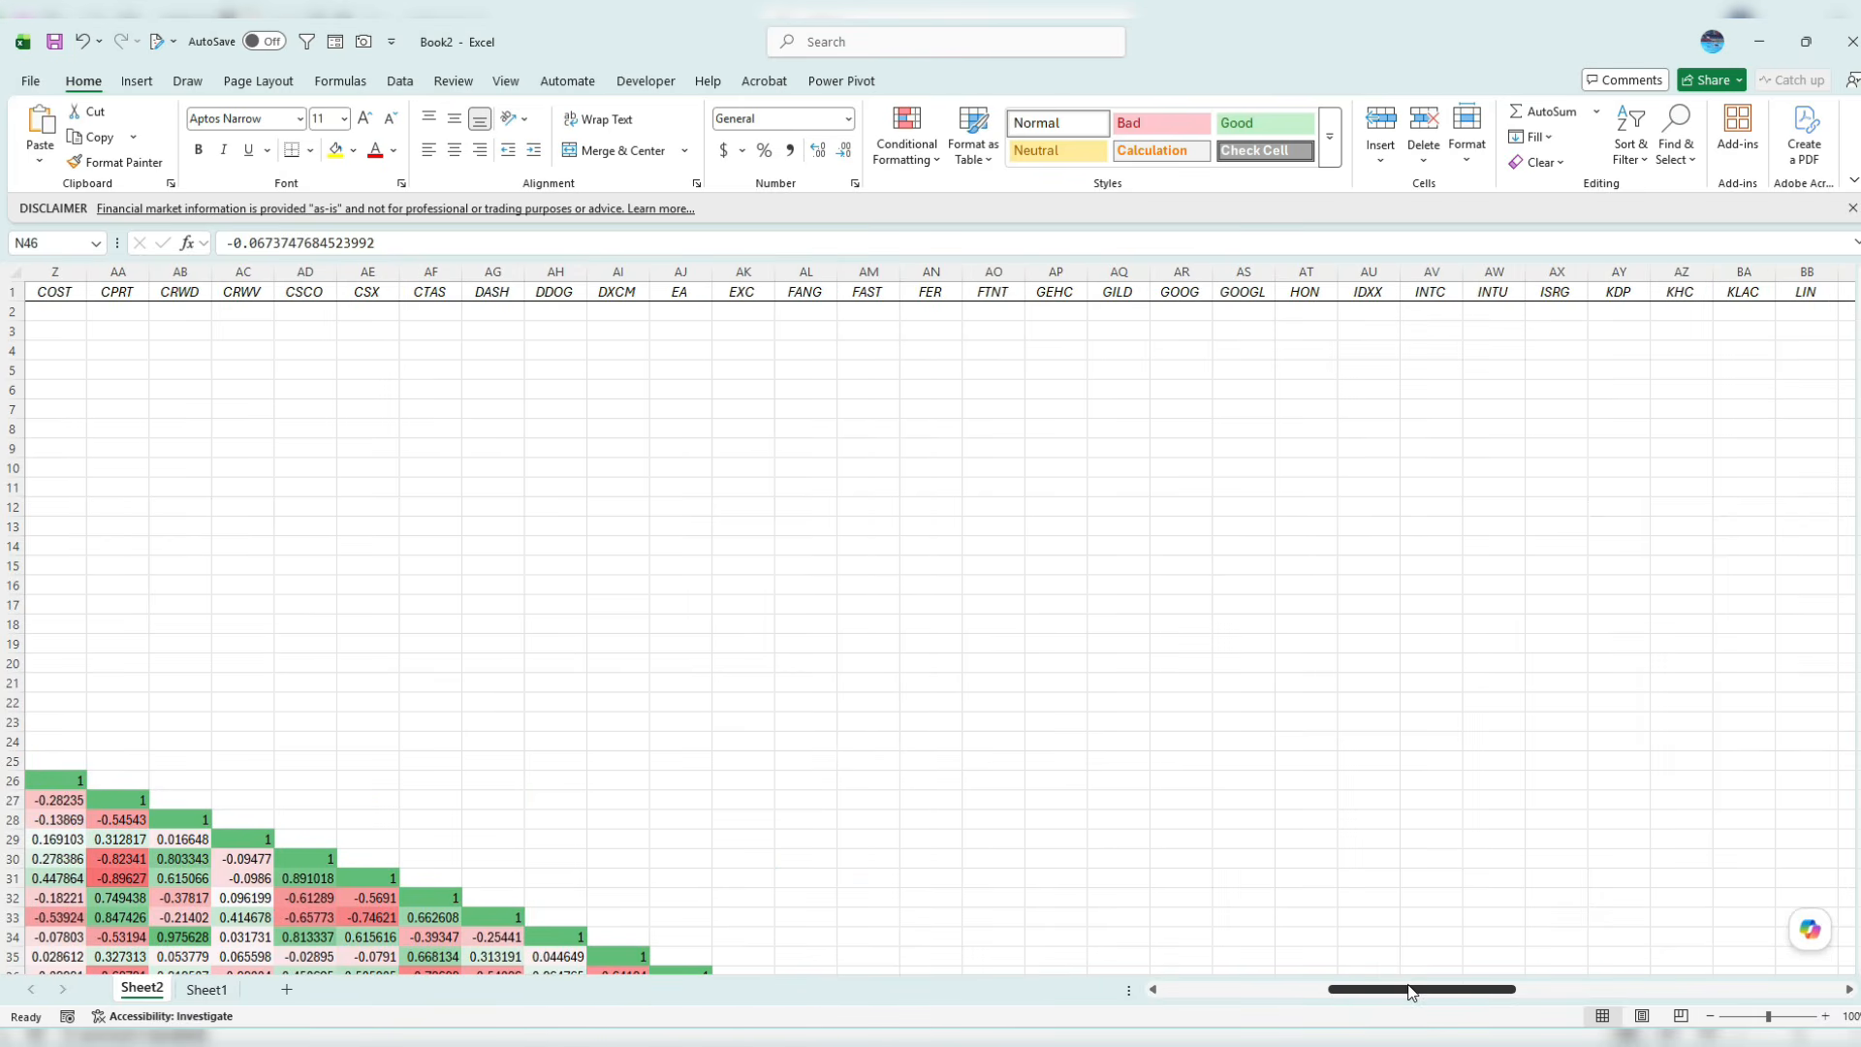
pyautogui.click(1176, 269)
pyautogui.scroll(-12, 1156, 454)
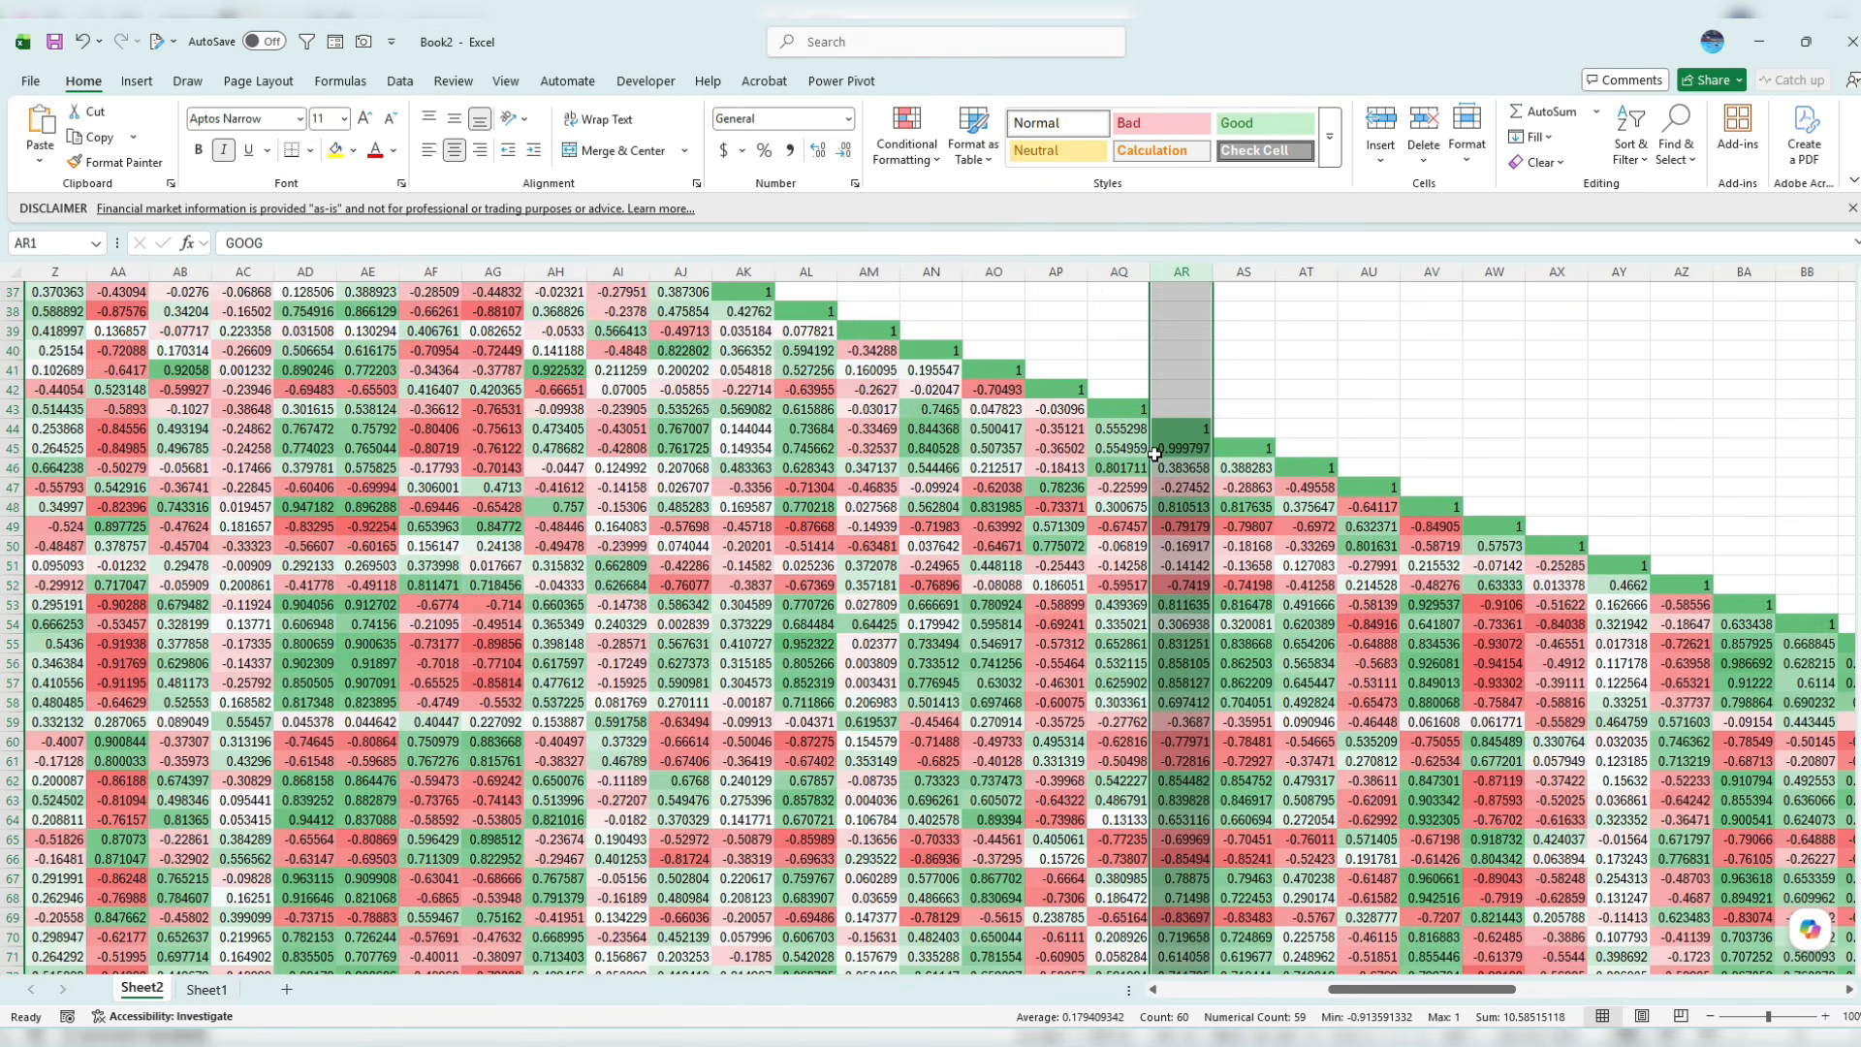
pyautogui.scroll(-2, 1156, 454)
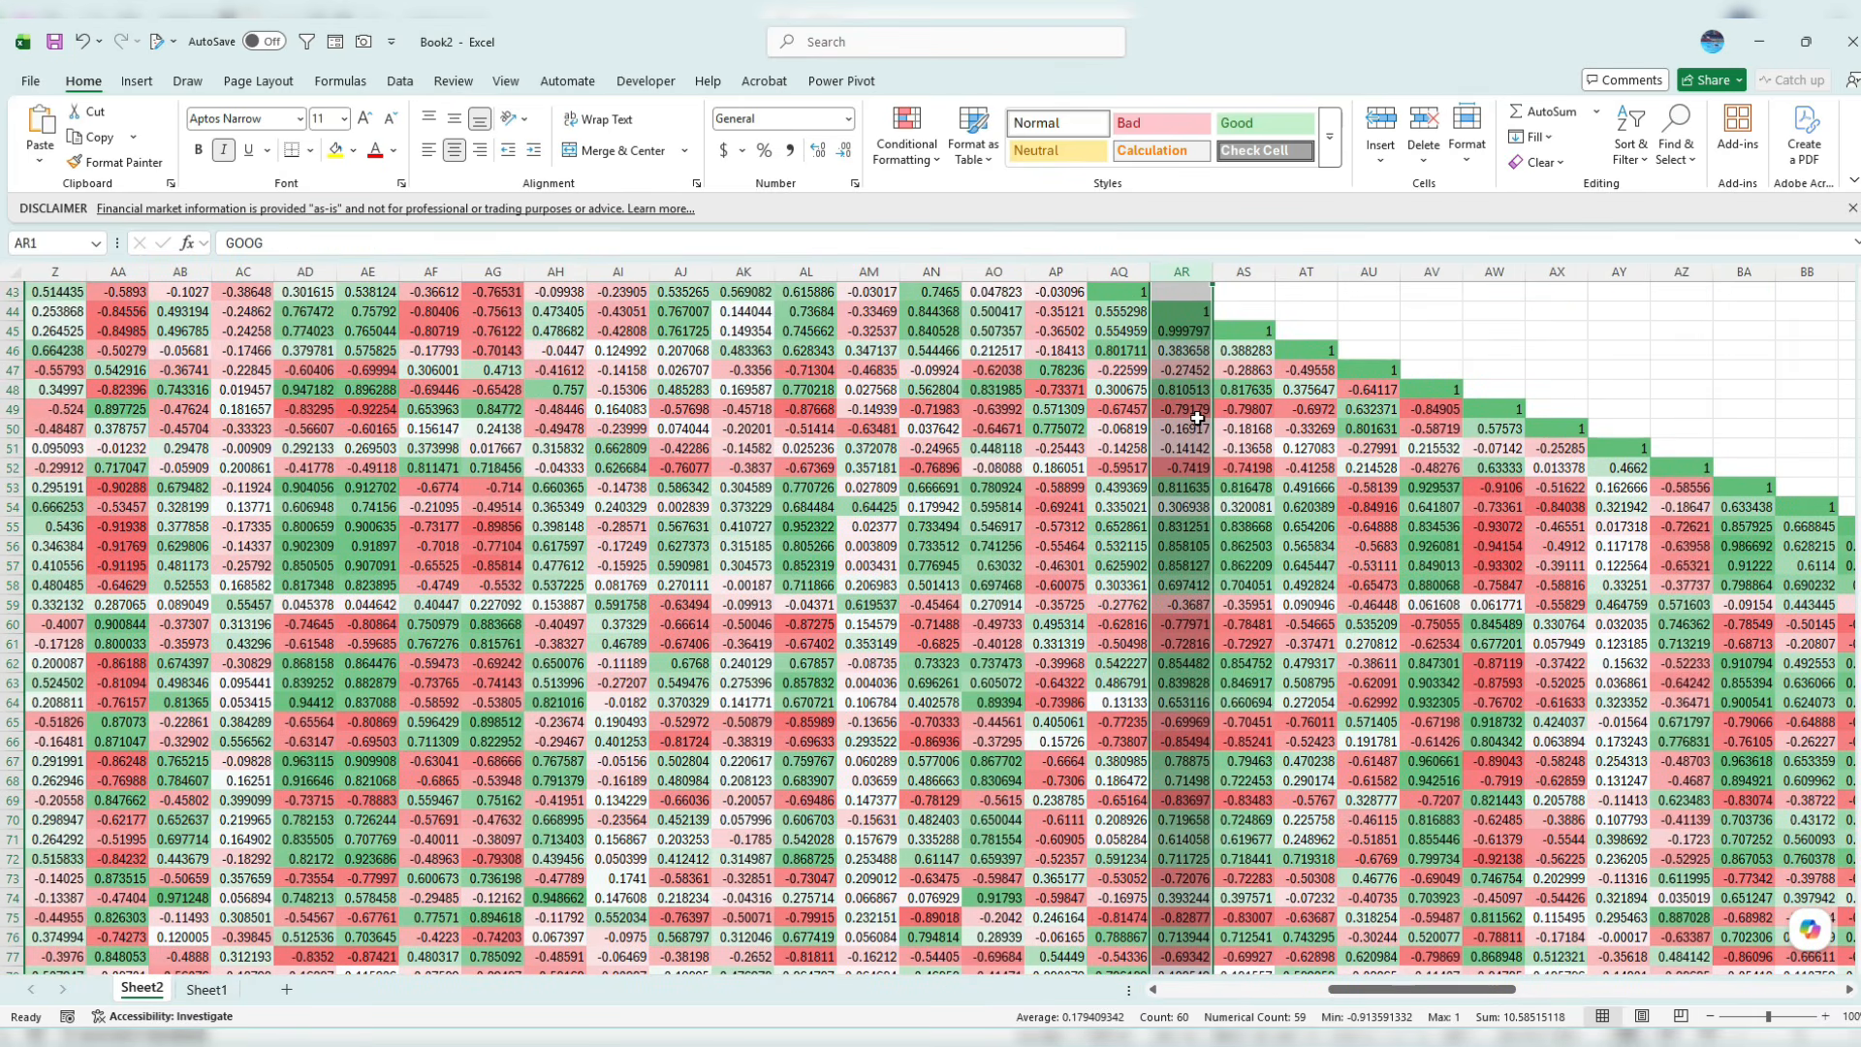
pyautogui.scroll(-2, 1185, 427)
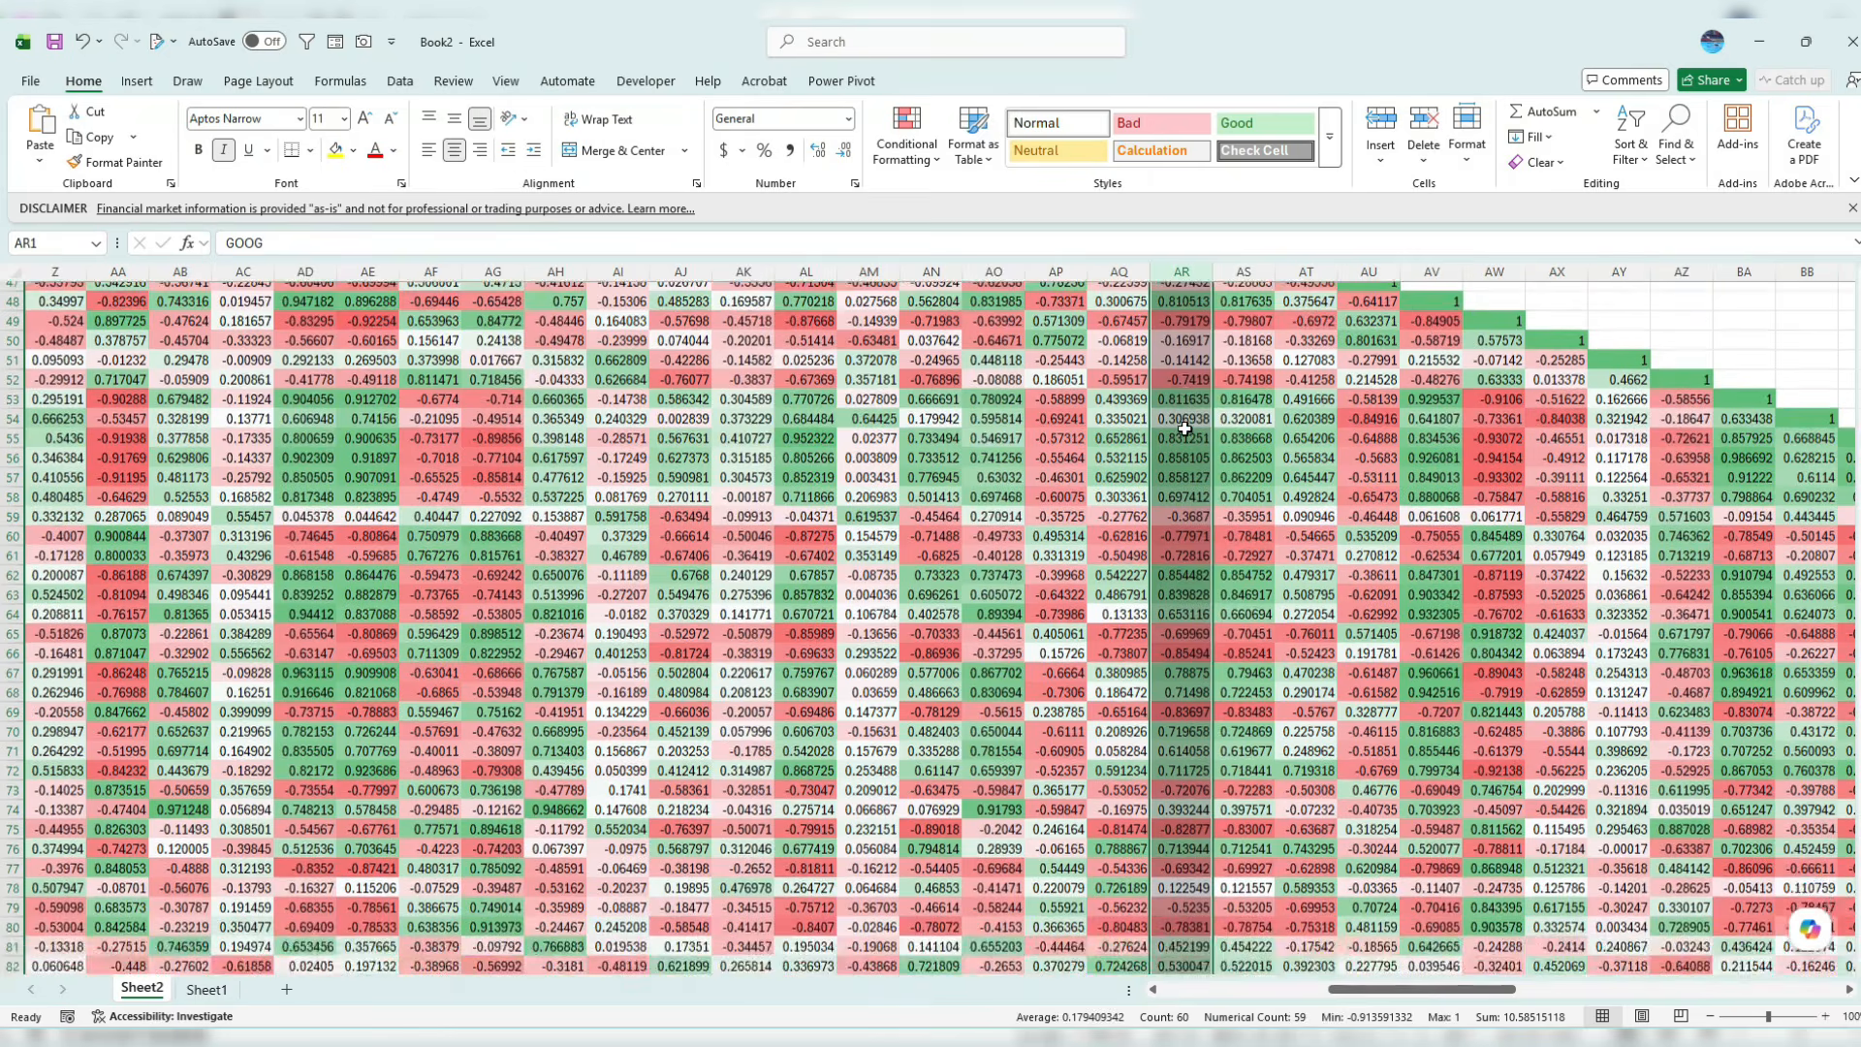
pyautogui.scroll(-6, 1185, 426)
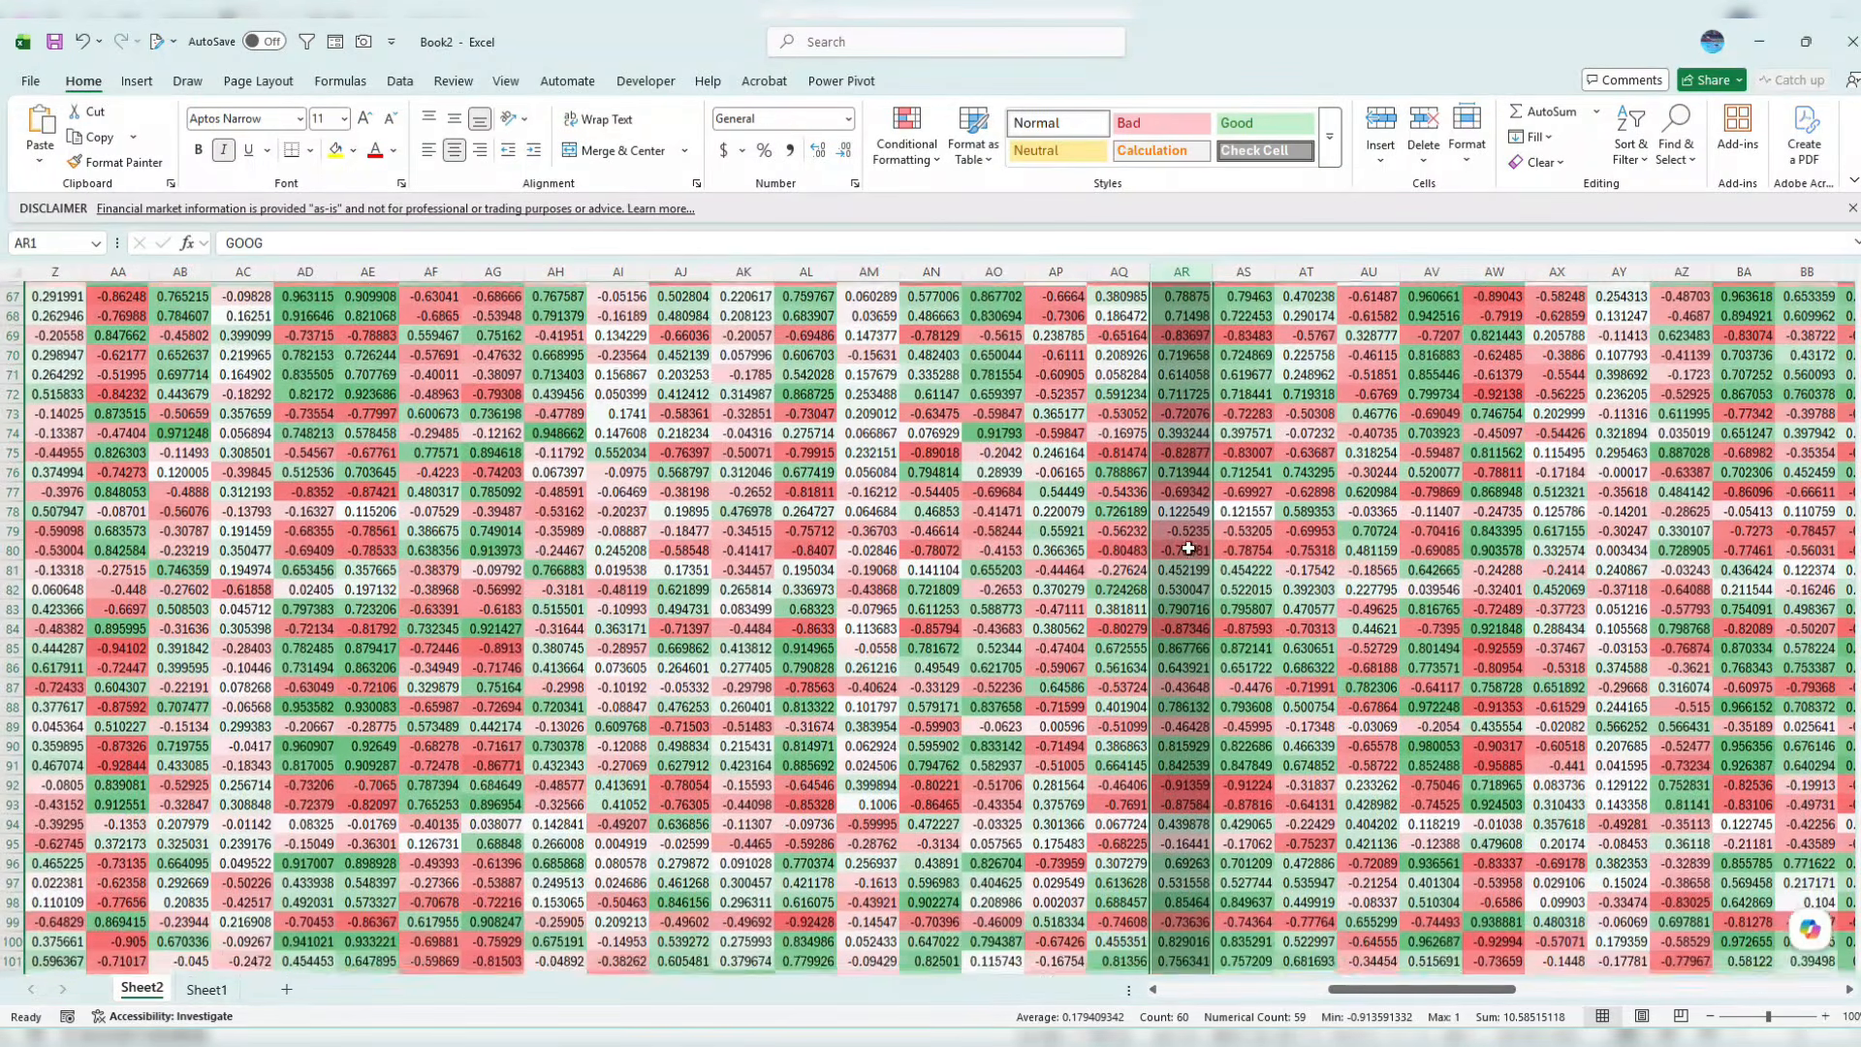
pyautogui.scroll(-3, 1188, 549)
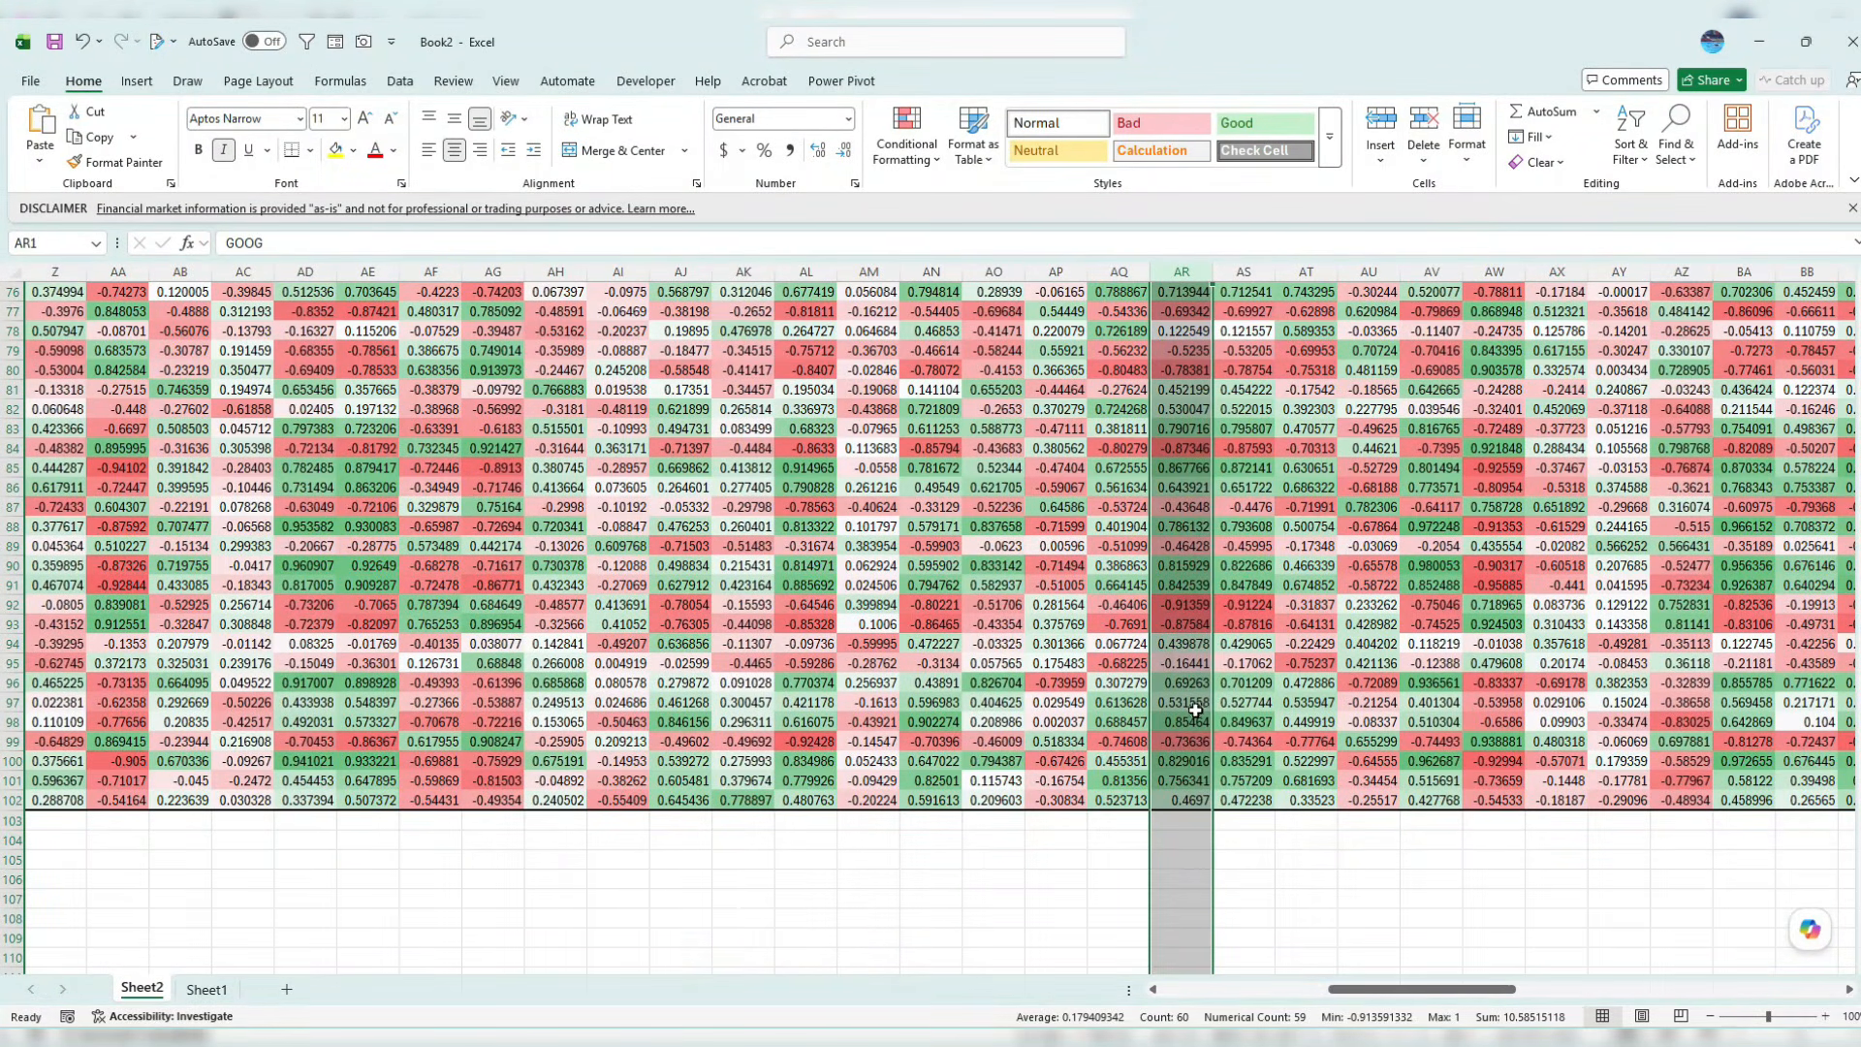
# Find a coefficient near zero in the GOOG column, in row 78, and identify the ticker labelling that row
pyautogui.scroll(5, 1195, 711)
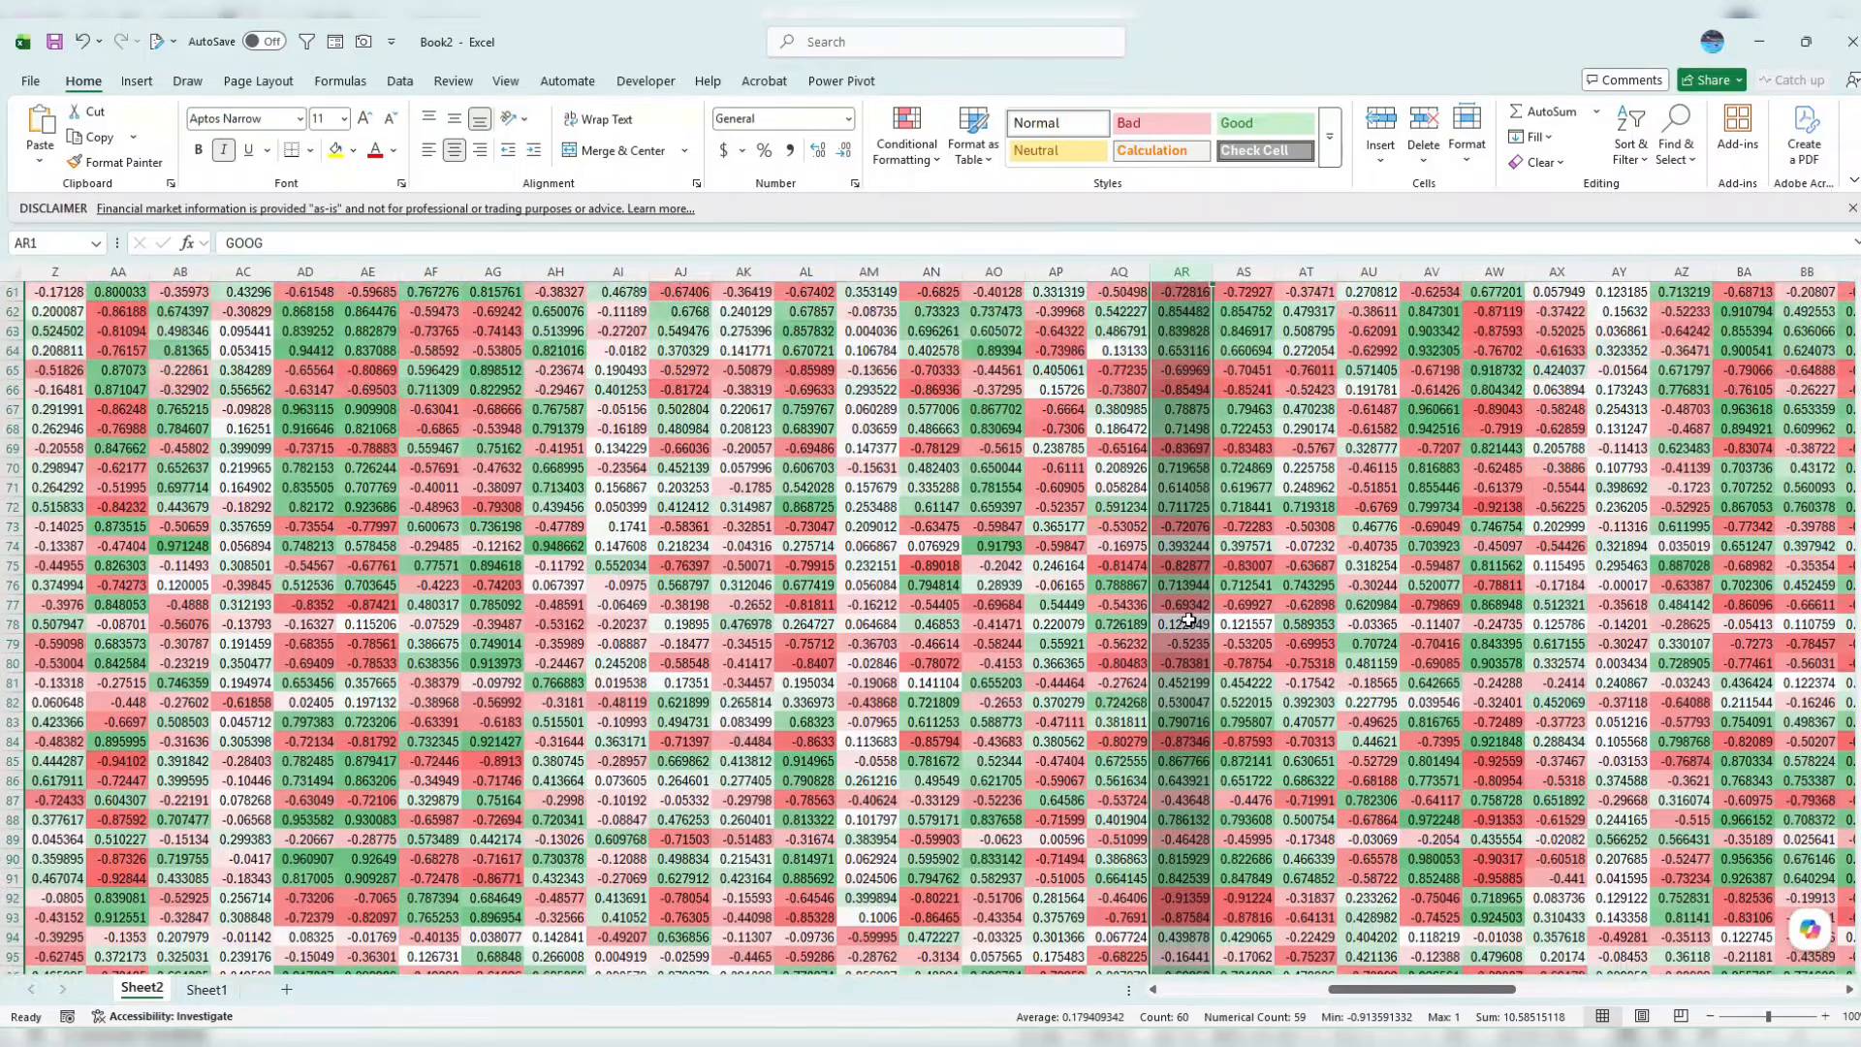
pyautogui.click(1189, 620)
pyautogui.scroll(3, 1193, 595)
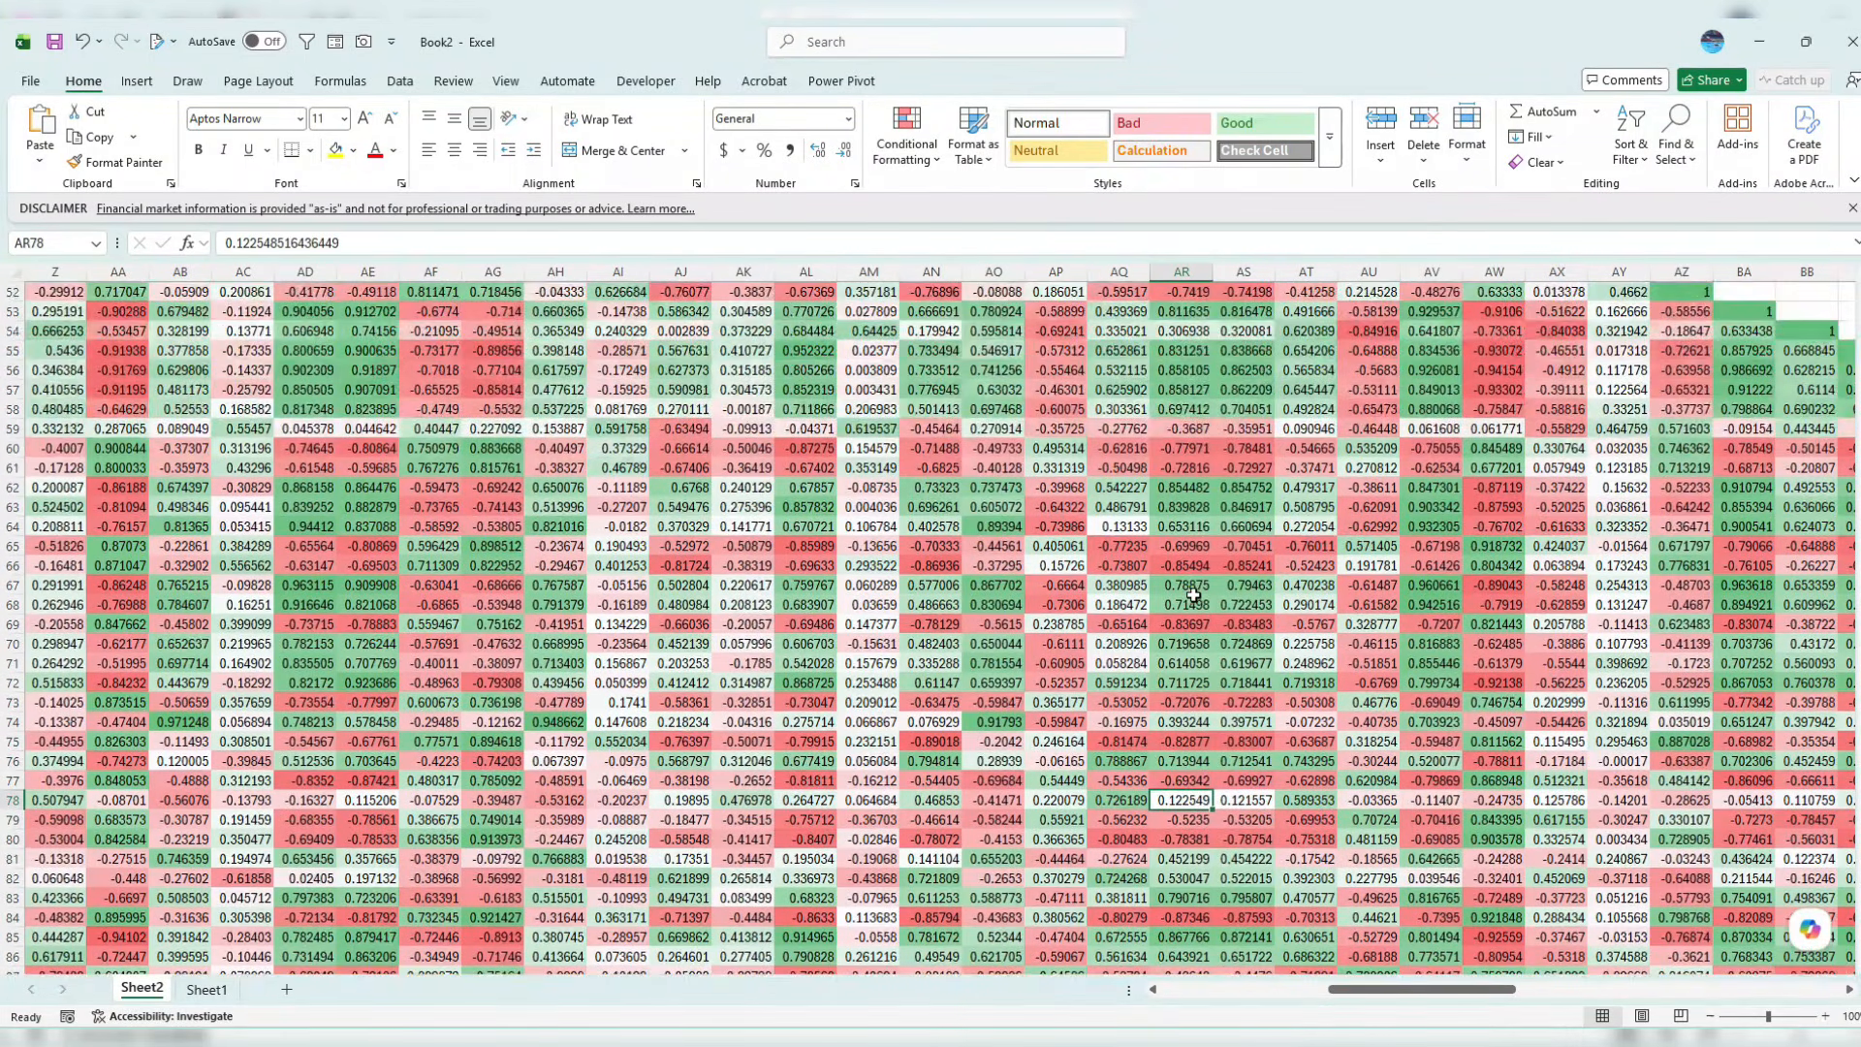
pyautogui.scroll(4, 1193, 595)
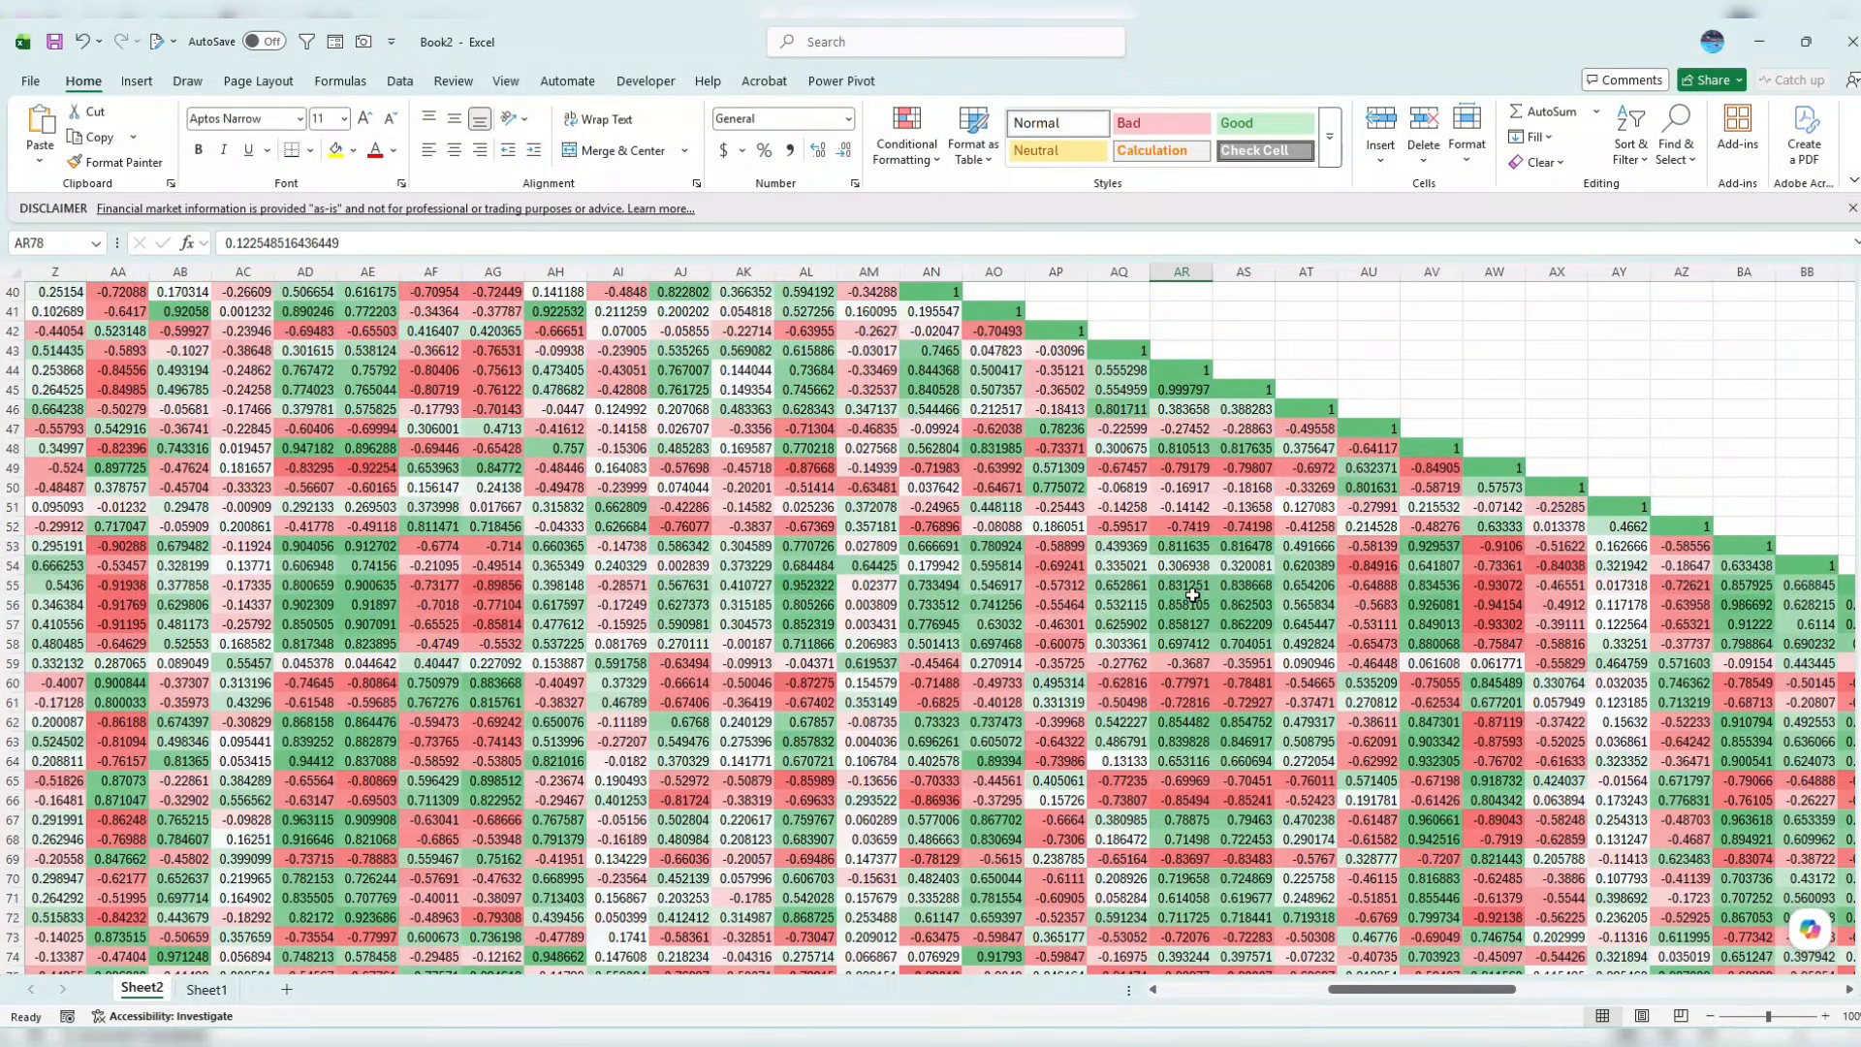
pyautogui.scroll(-1, 1192, 596)
pyautogui.scroll(2, 1192, 596)
pyautogui.scroll(-5, 1192, 601)
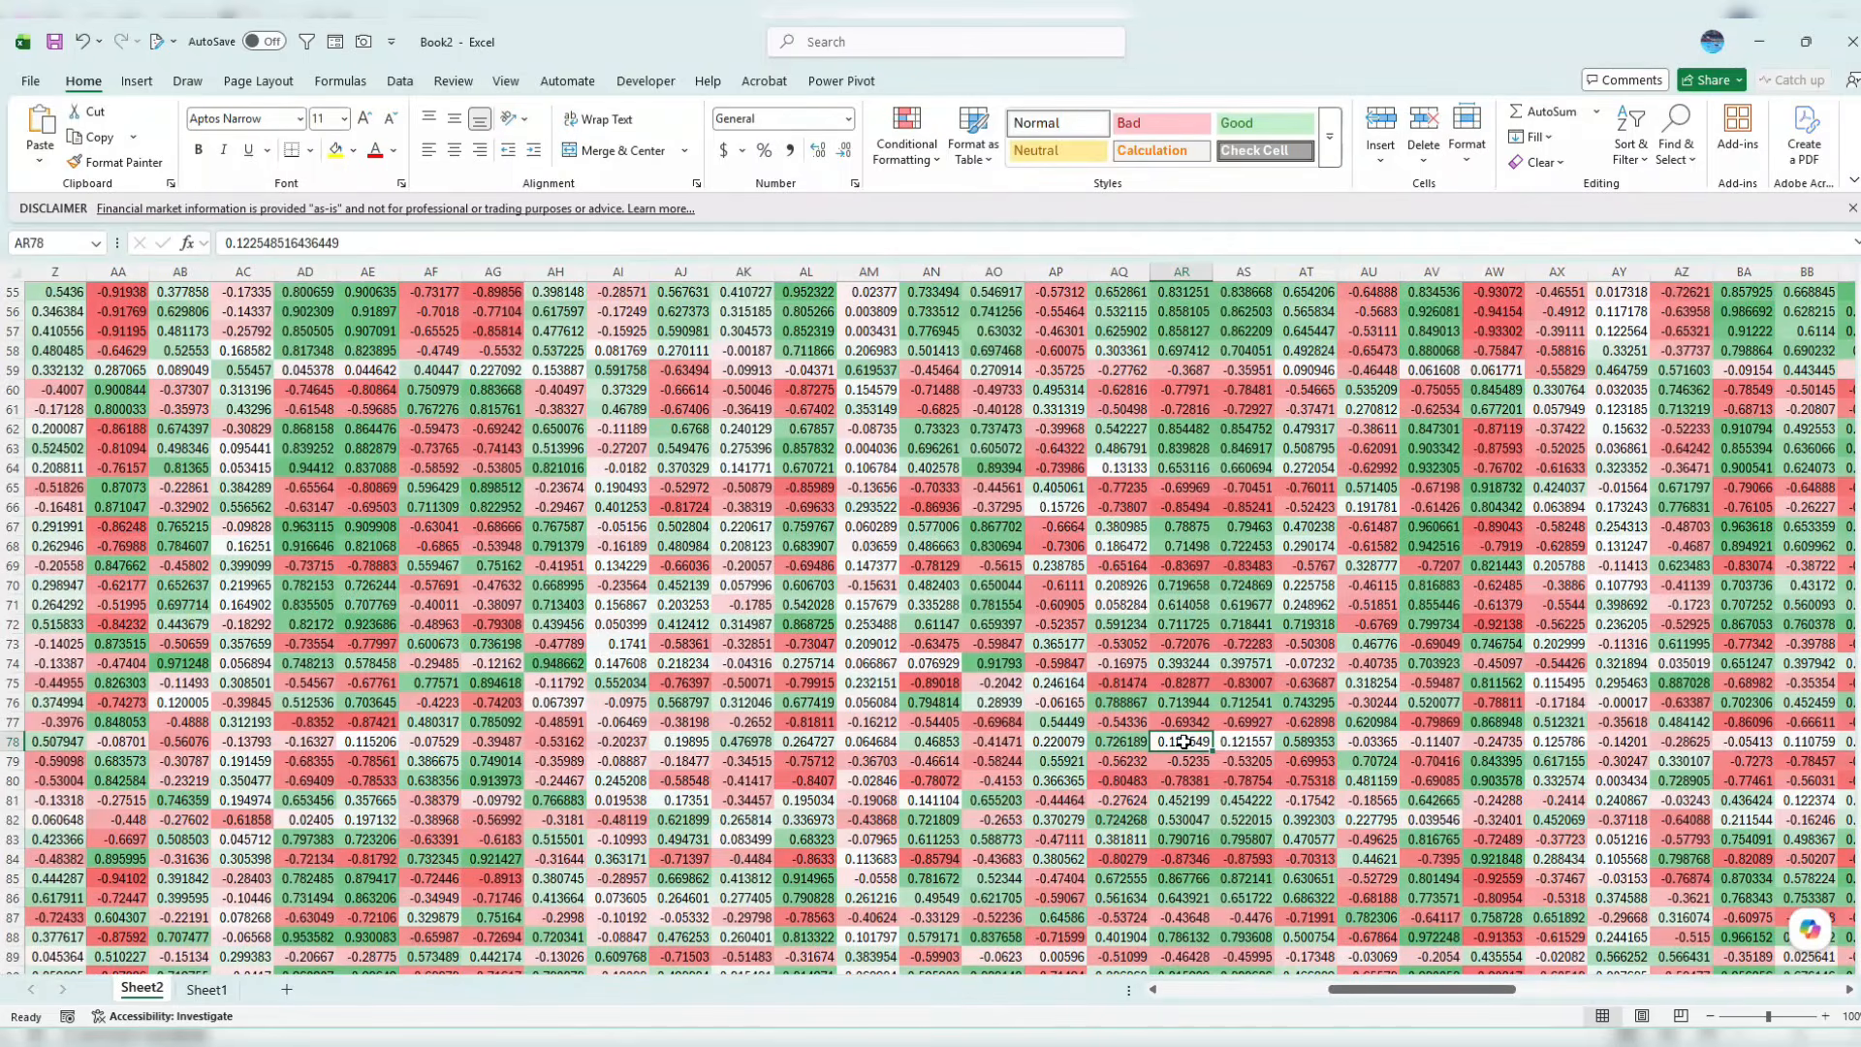
pyautogui.click(10, 742)
pyautogui.hscroll(-10, 193, 829)
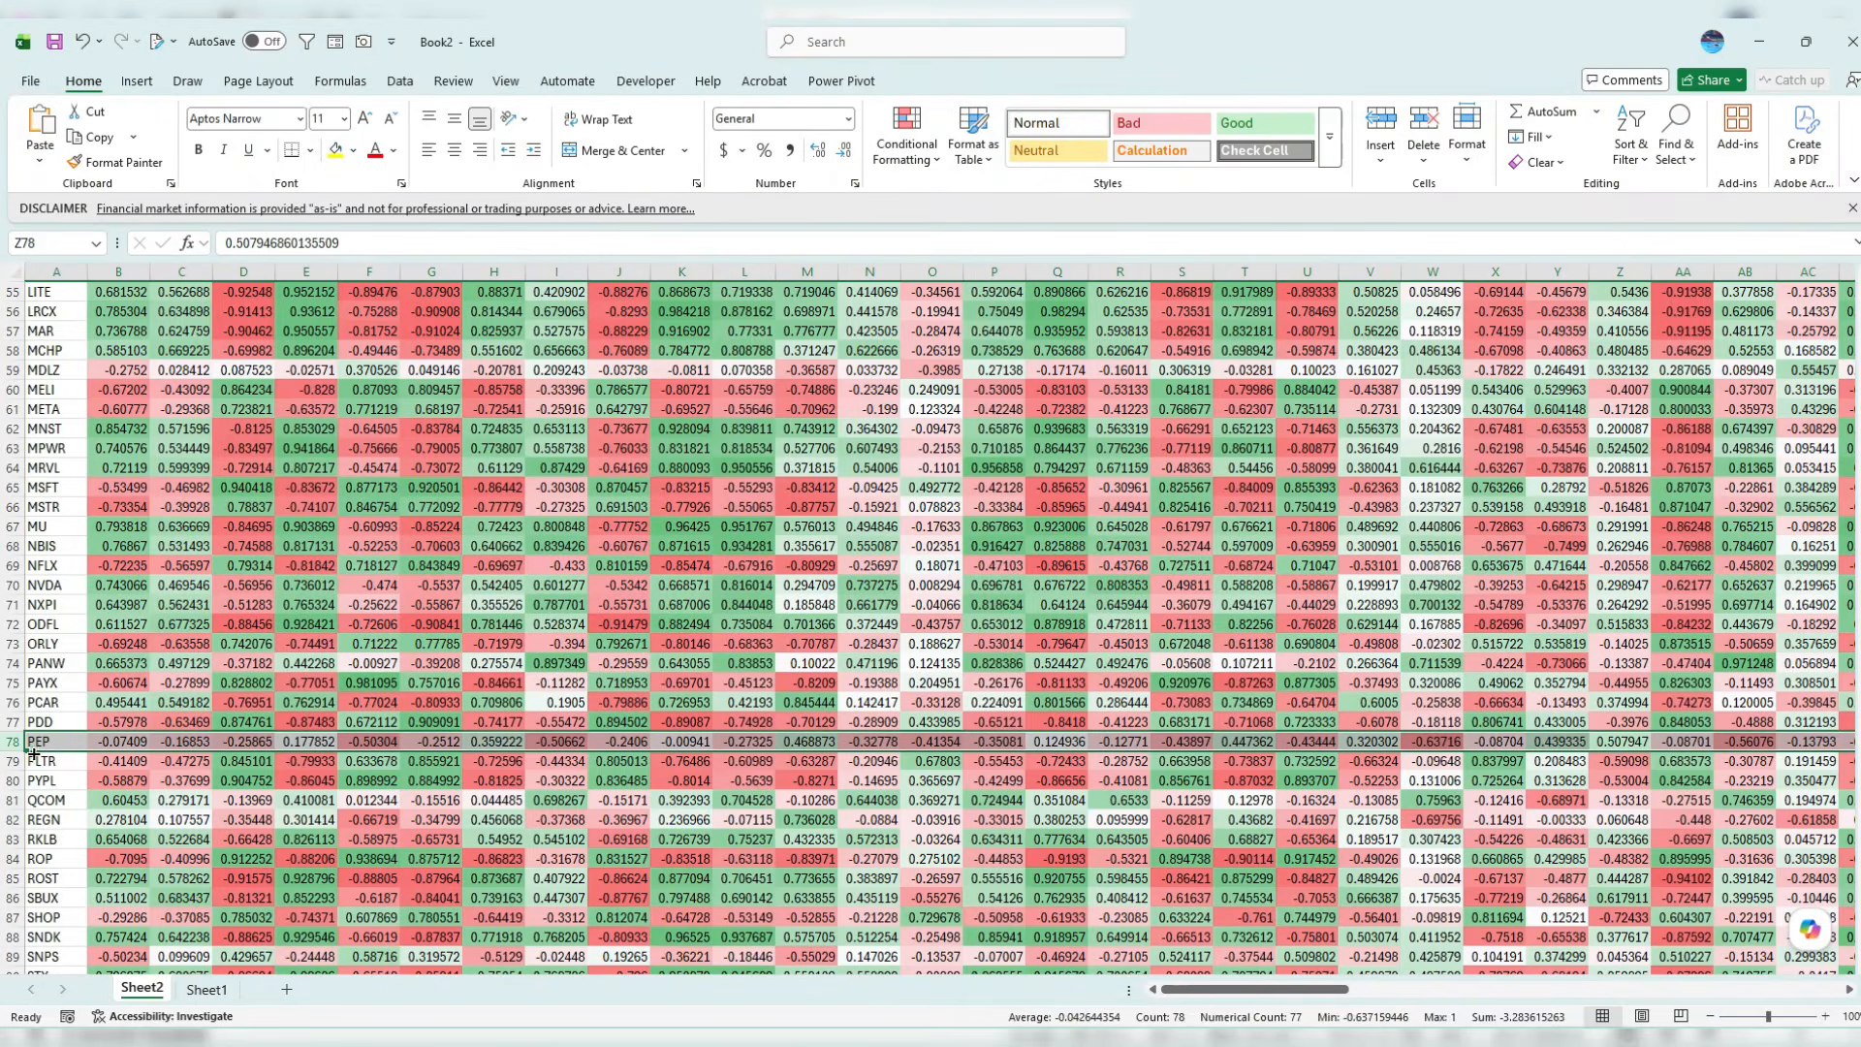
pyautogui.click(39, 741)
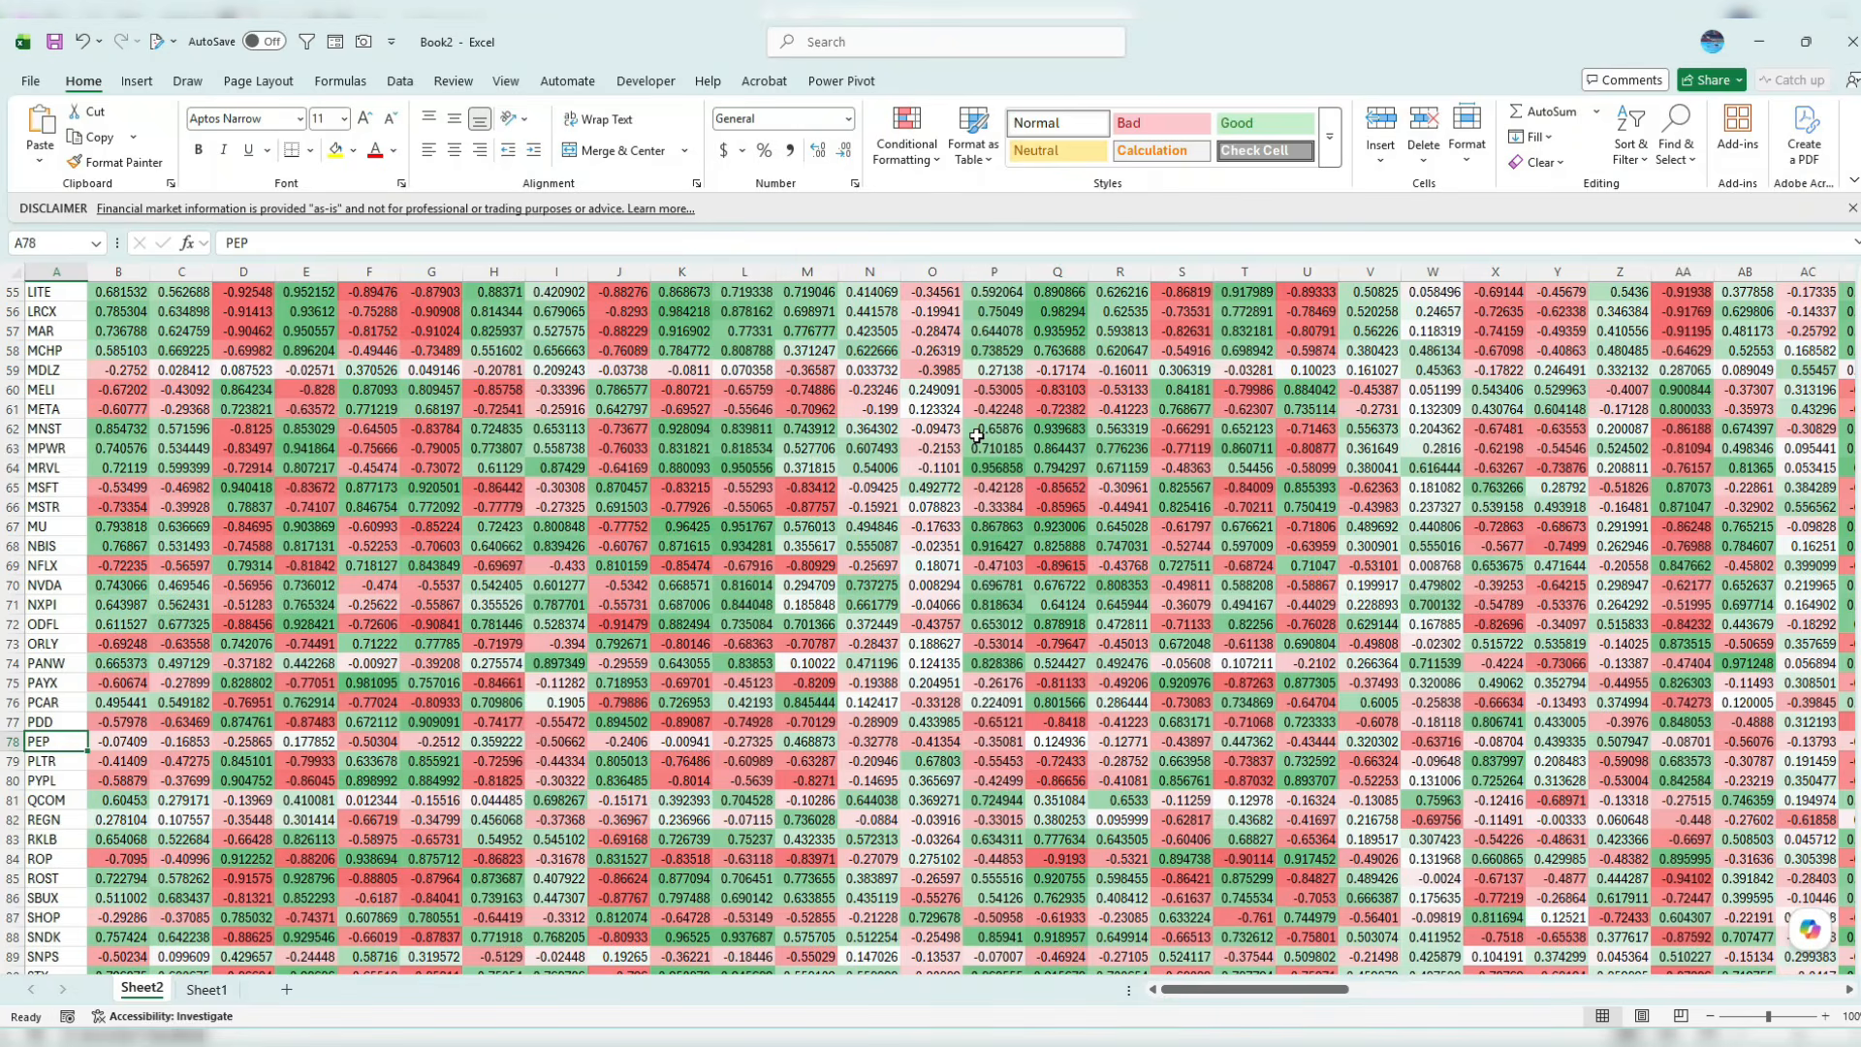
# Return to the AAPL column and inspect its strong positive coefficients with ASML, CSCO and GOOG
pyautogui.scroll(8, 972, 454)
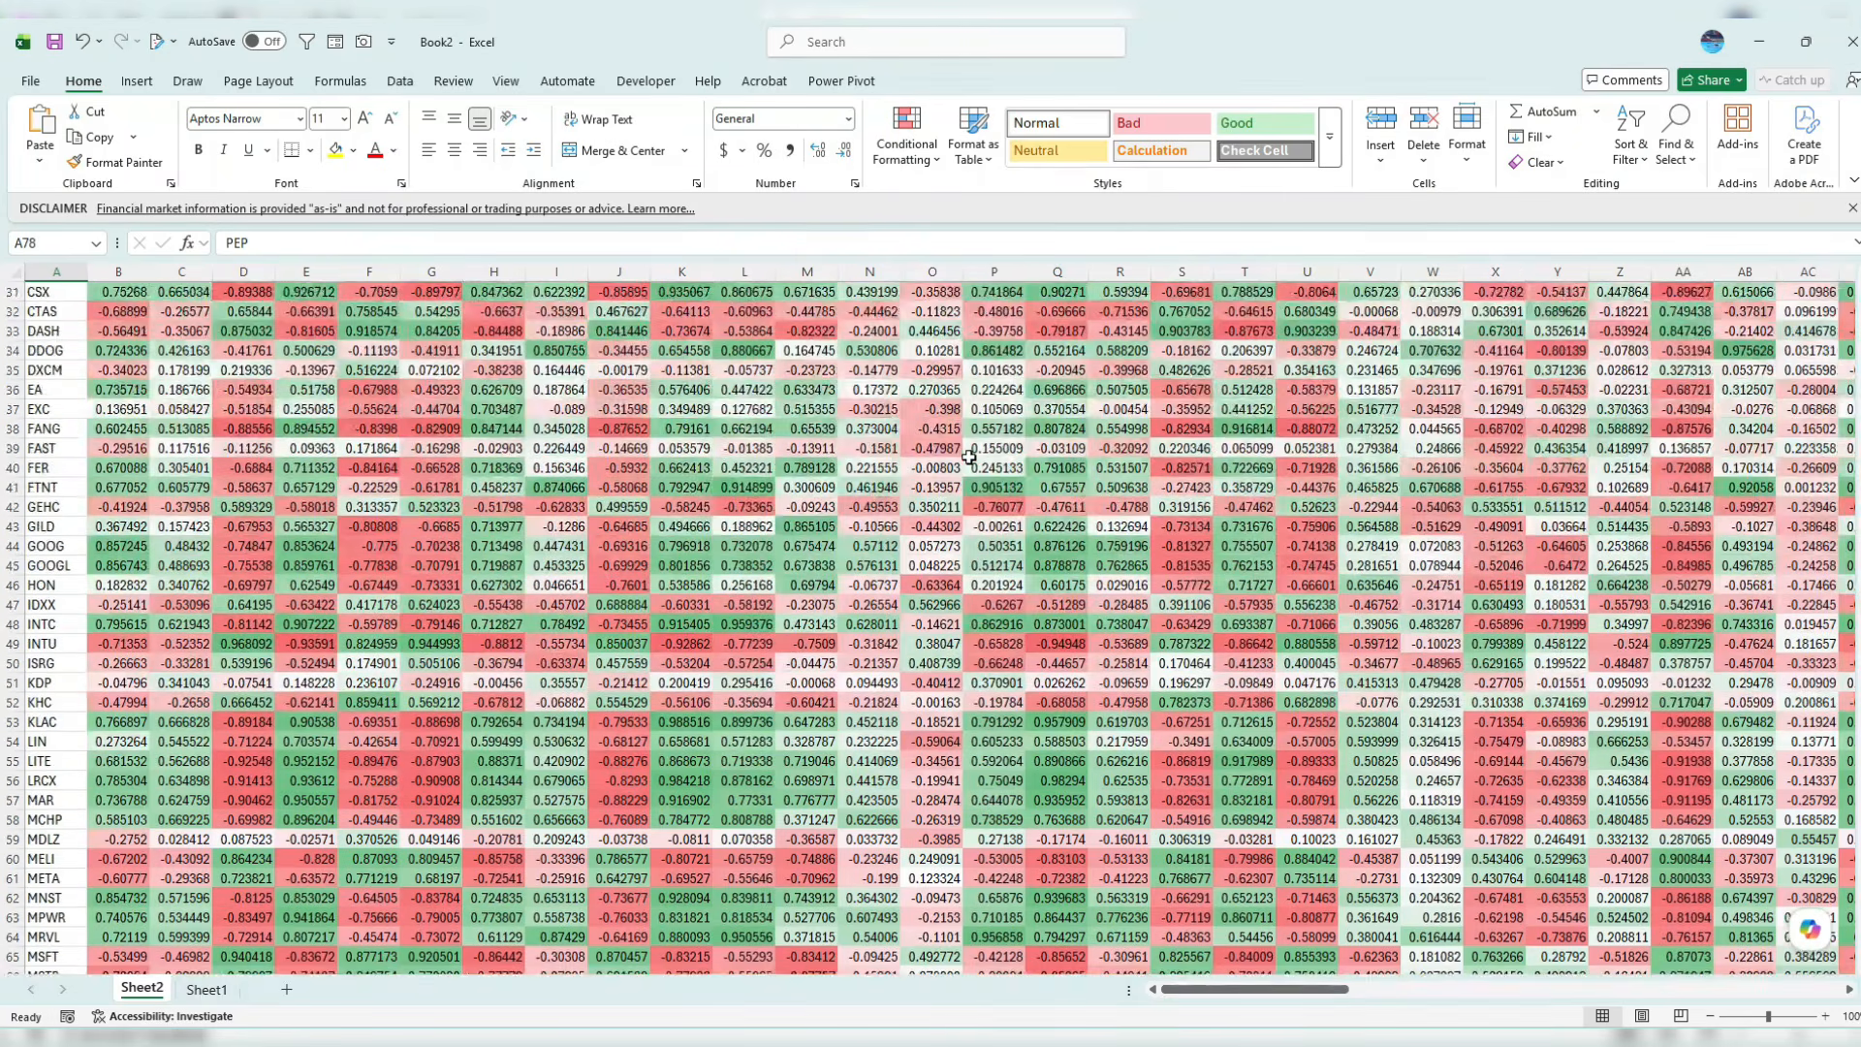
pyautogui.scroll(6, 969, 456)
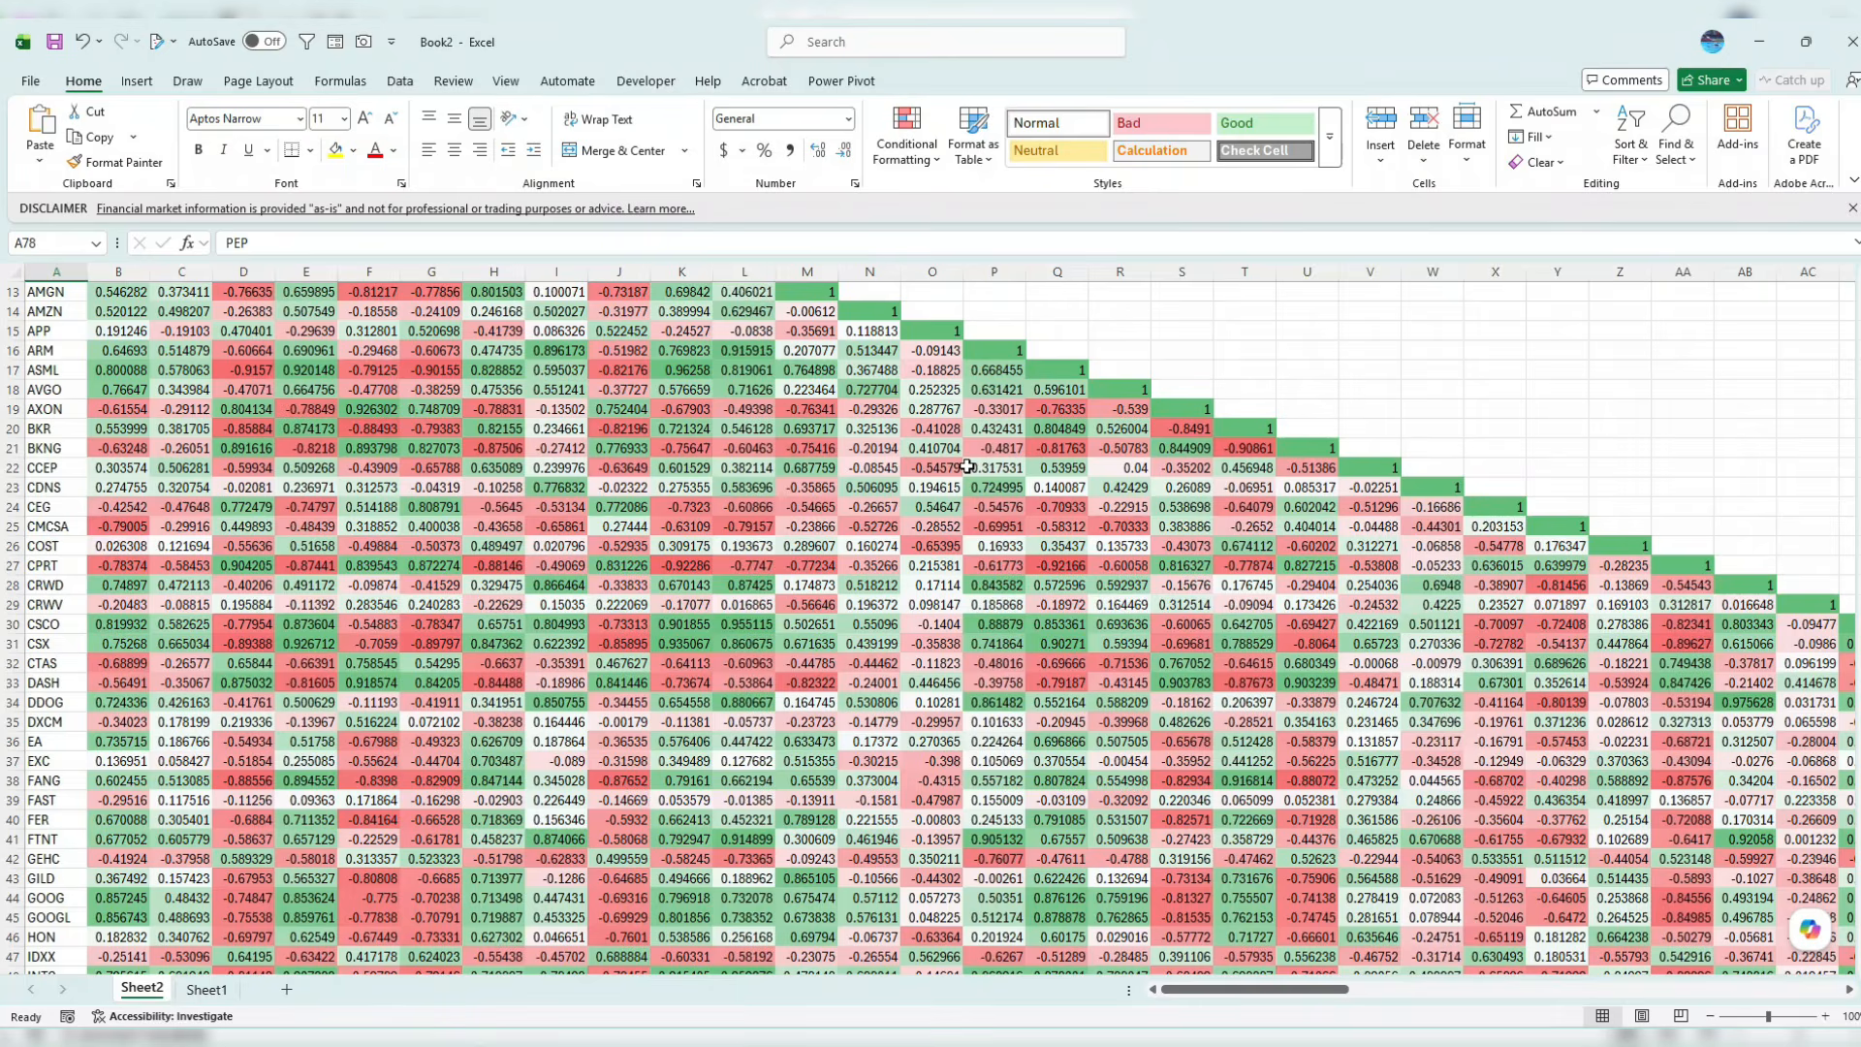
pyautogui.scroll(4, 931, 486)
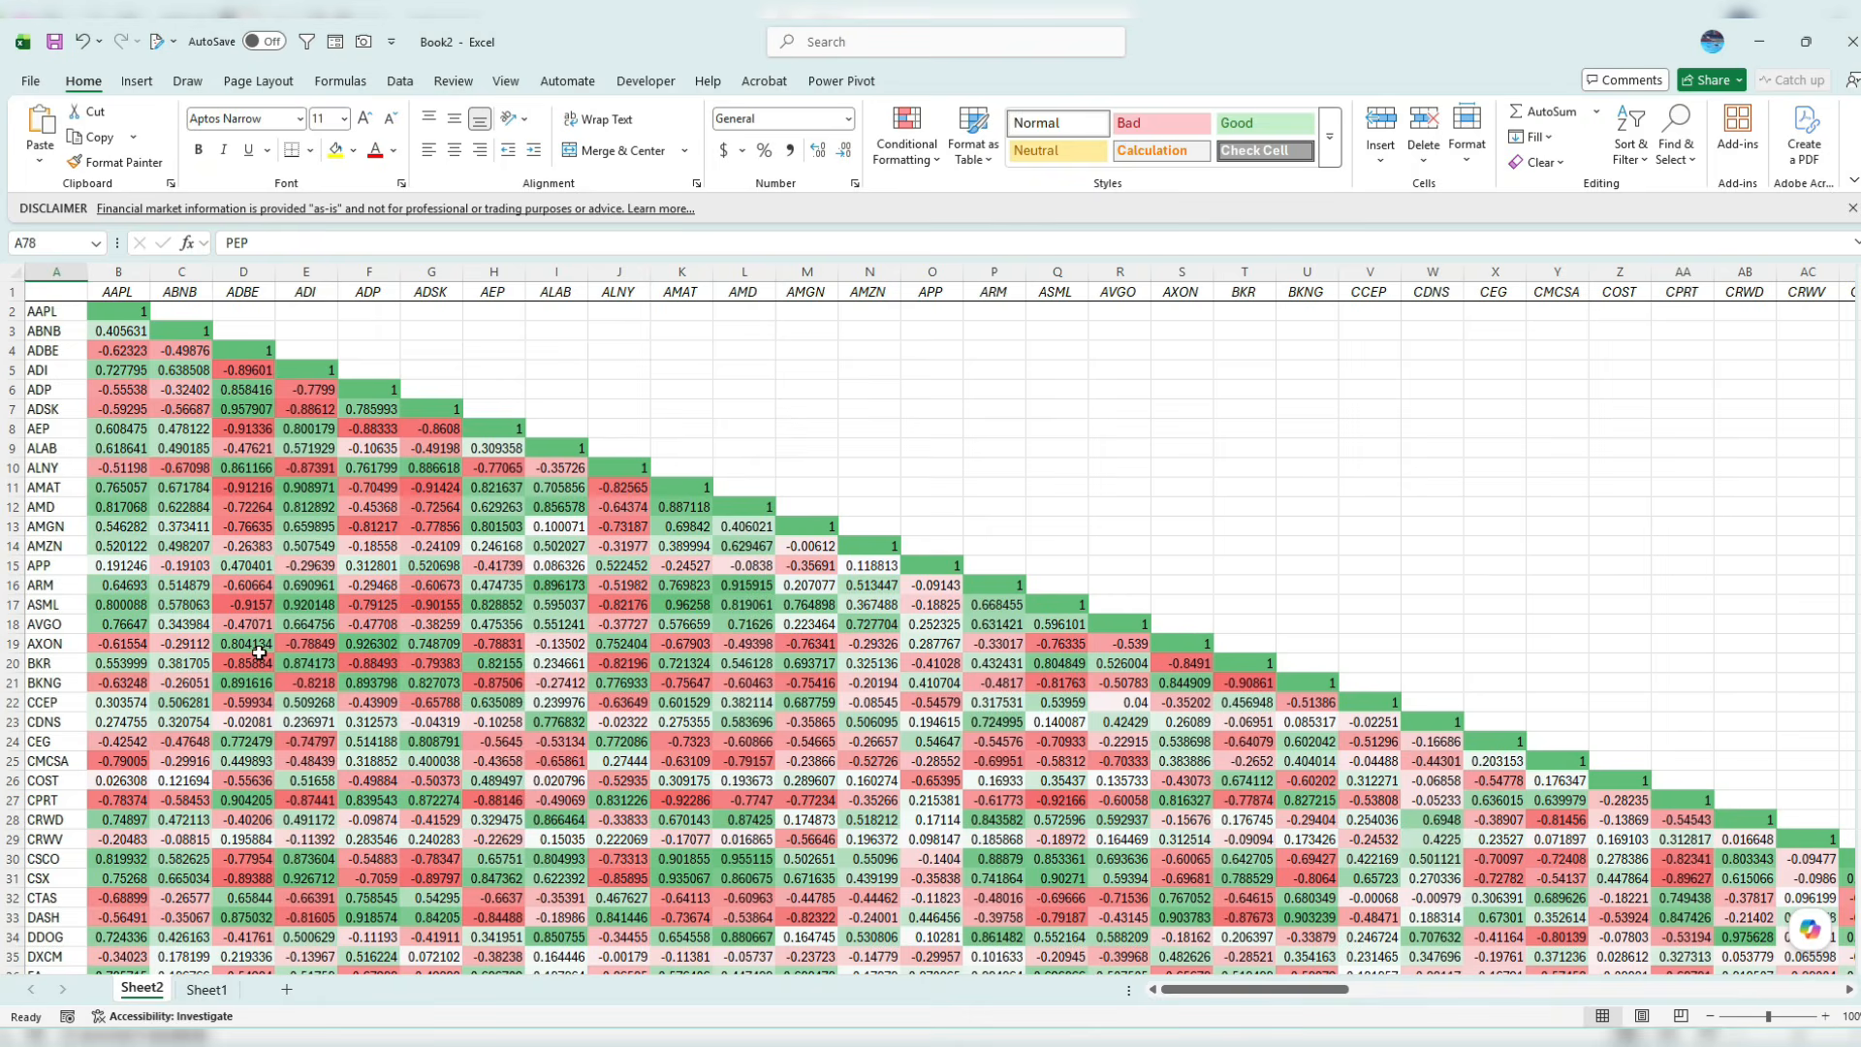
pyautogui.click(119, 292)
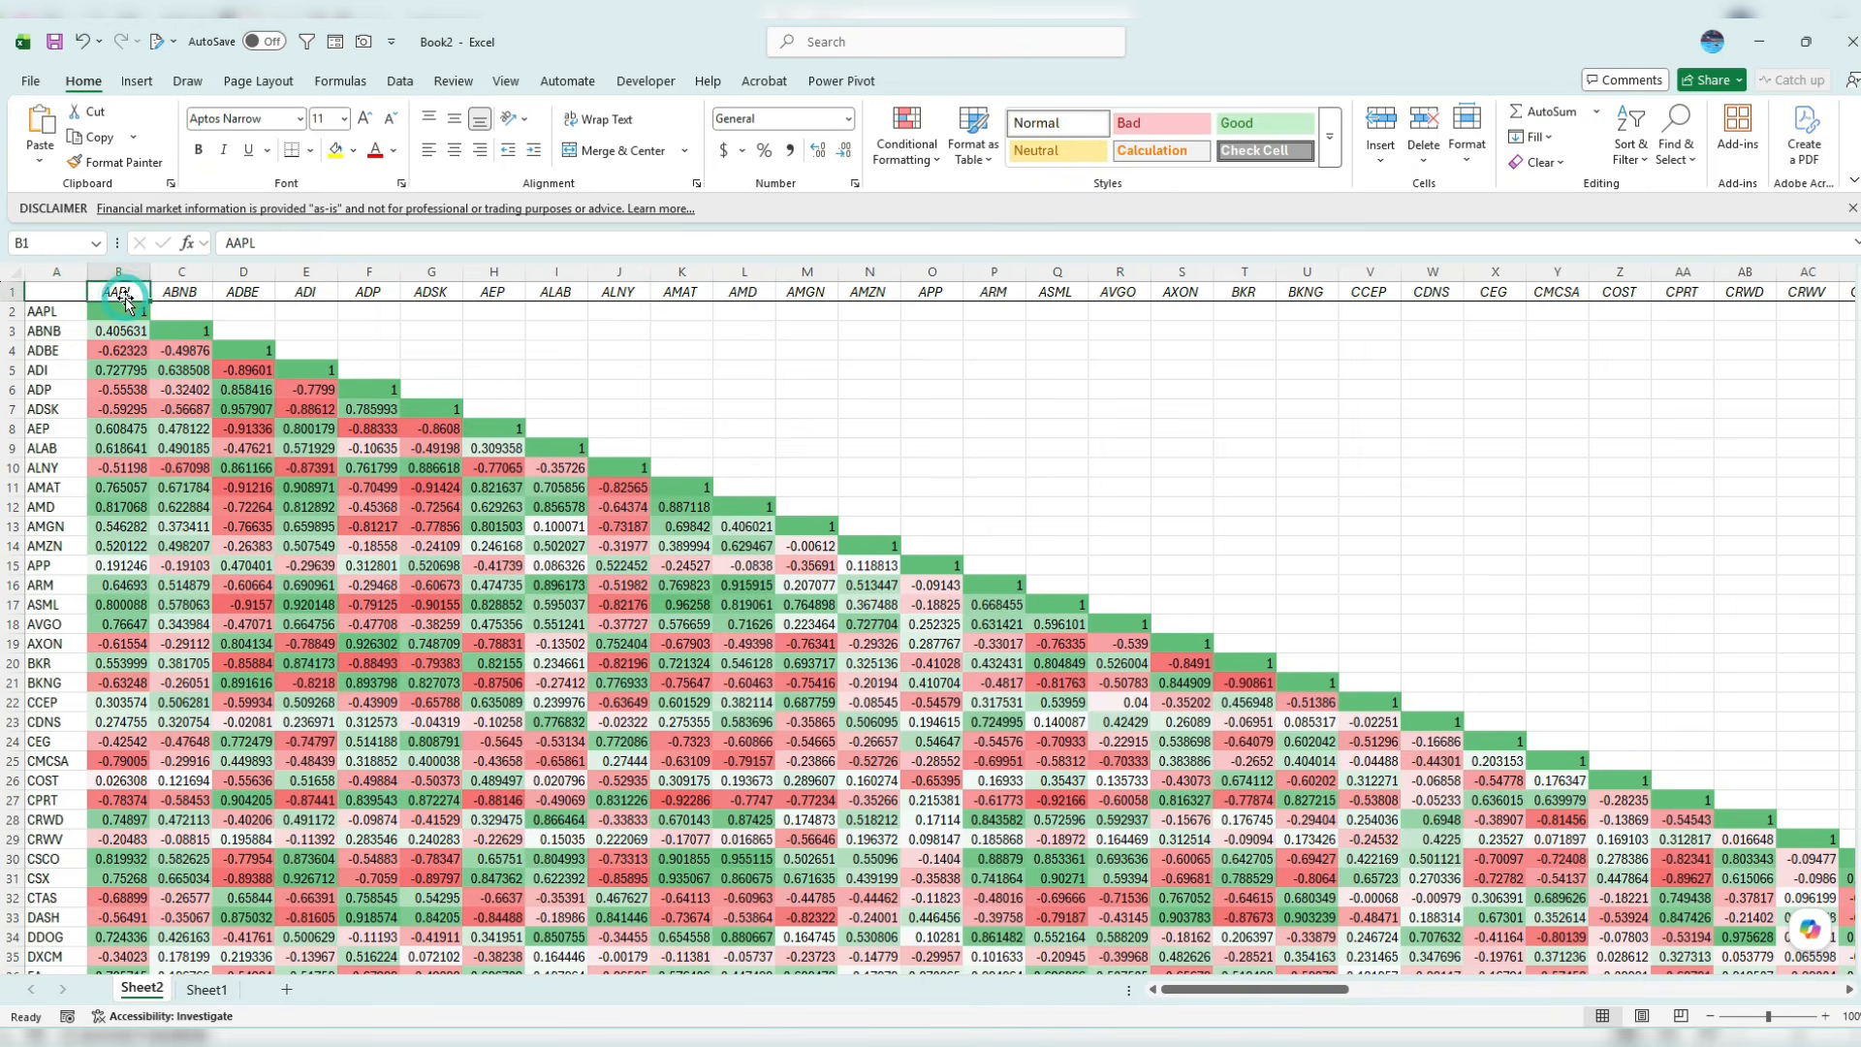
pyautogui.click(124, 603)
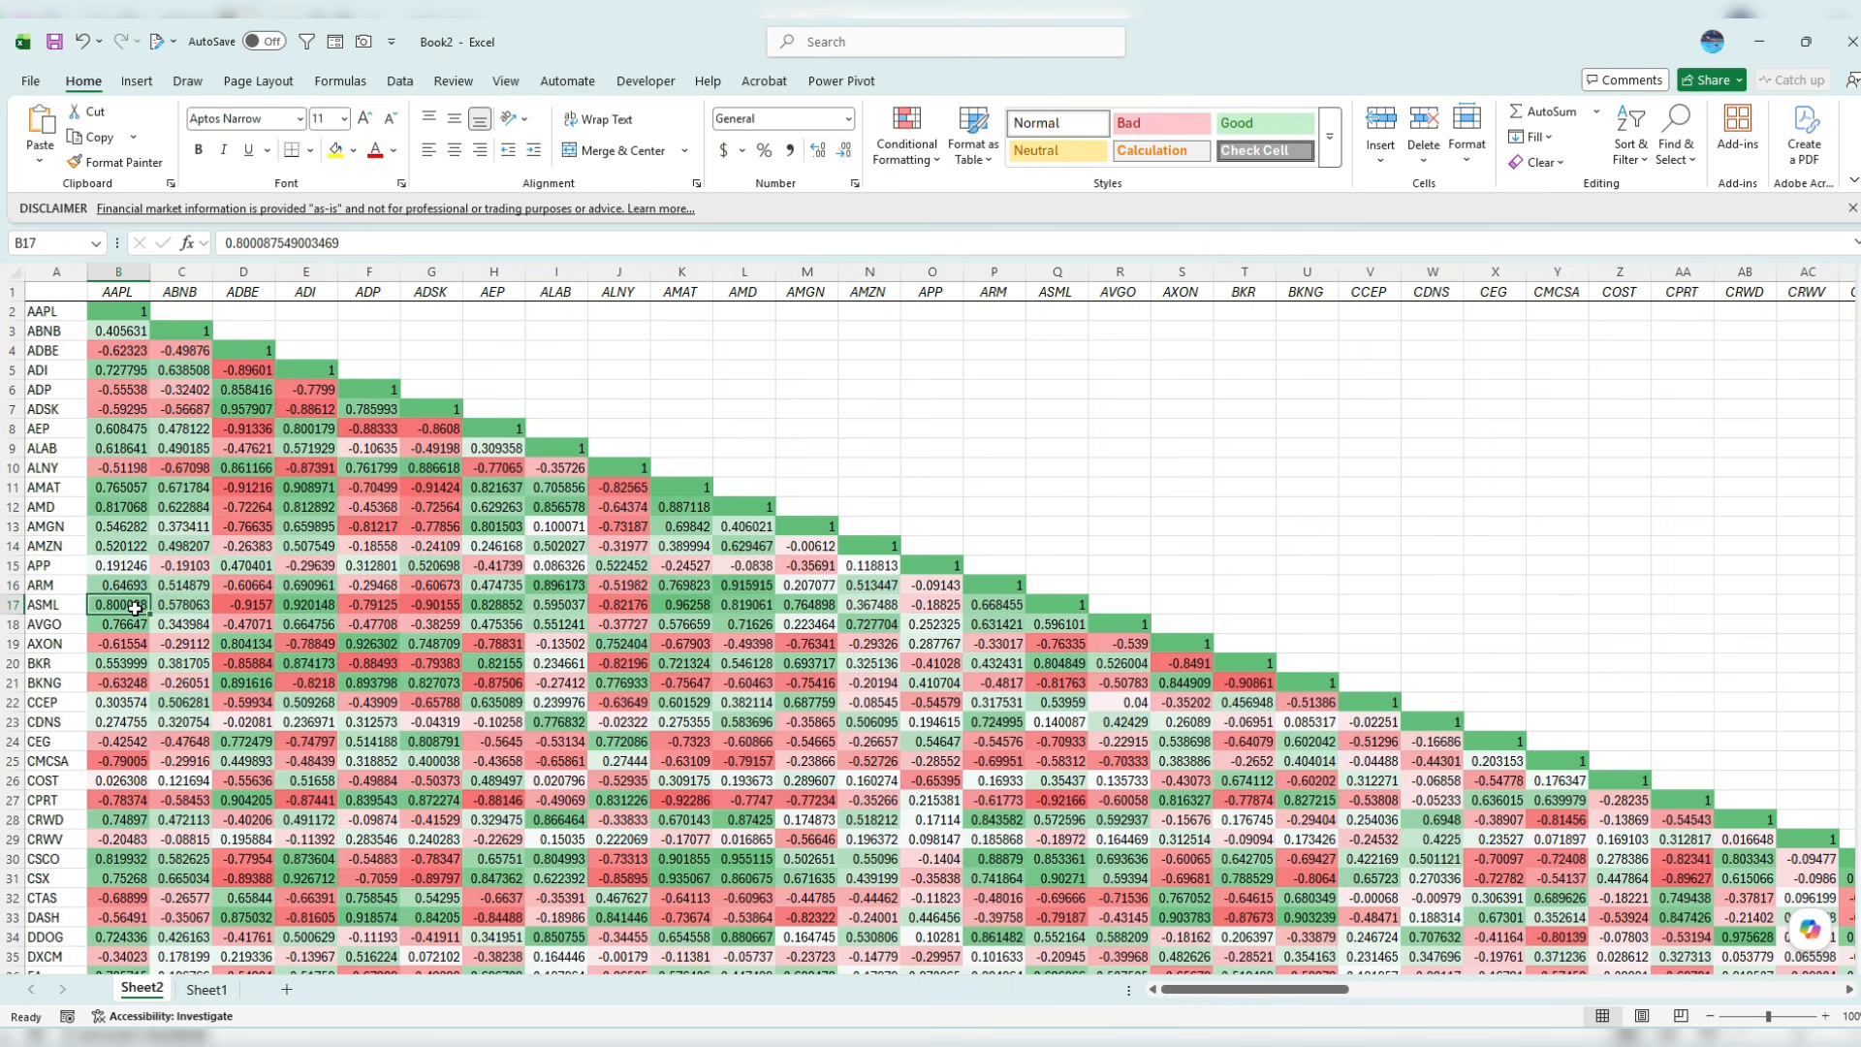
pyautogui.scroll(-2, 129, 604)
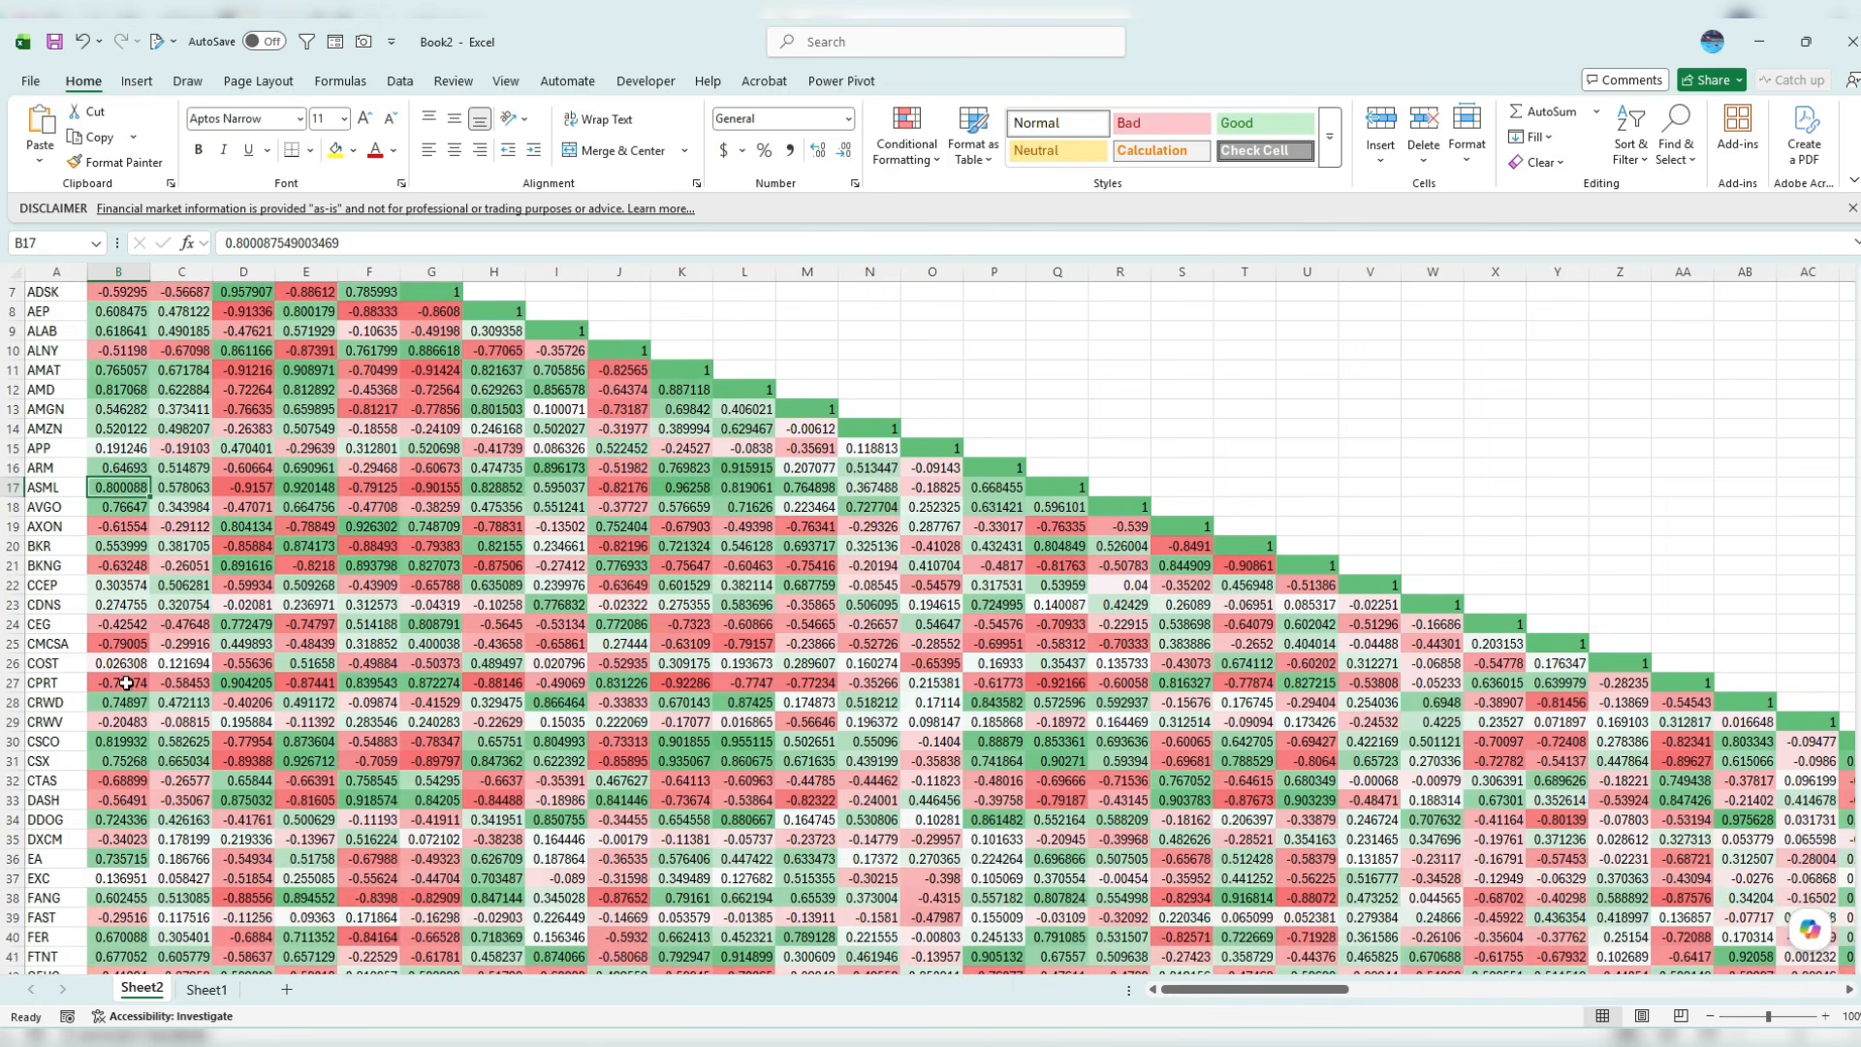
pyautogui.click(122, 742)
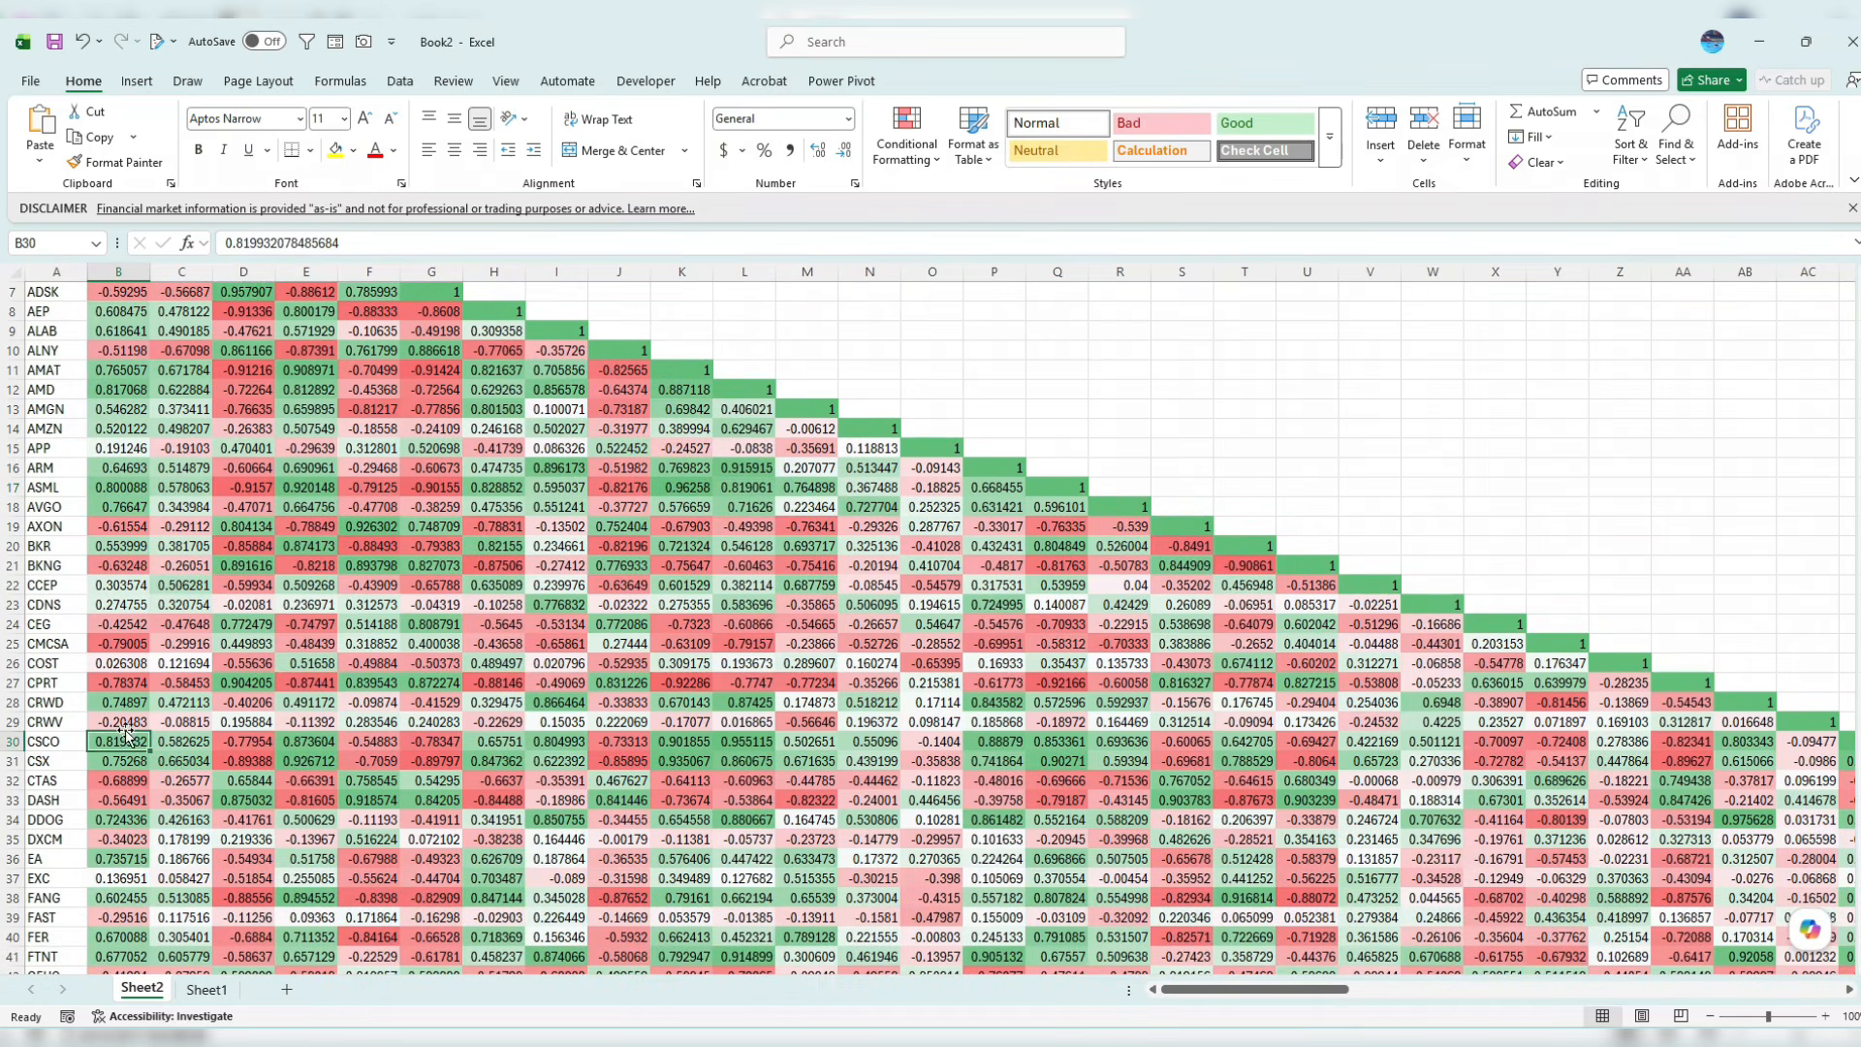
pyautogui.scroll(-5, 117, 727)
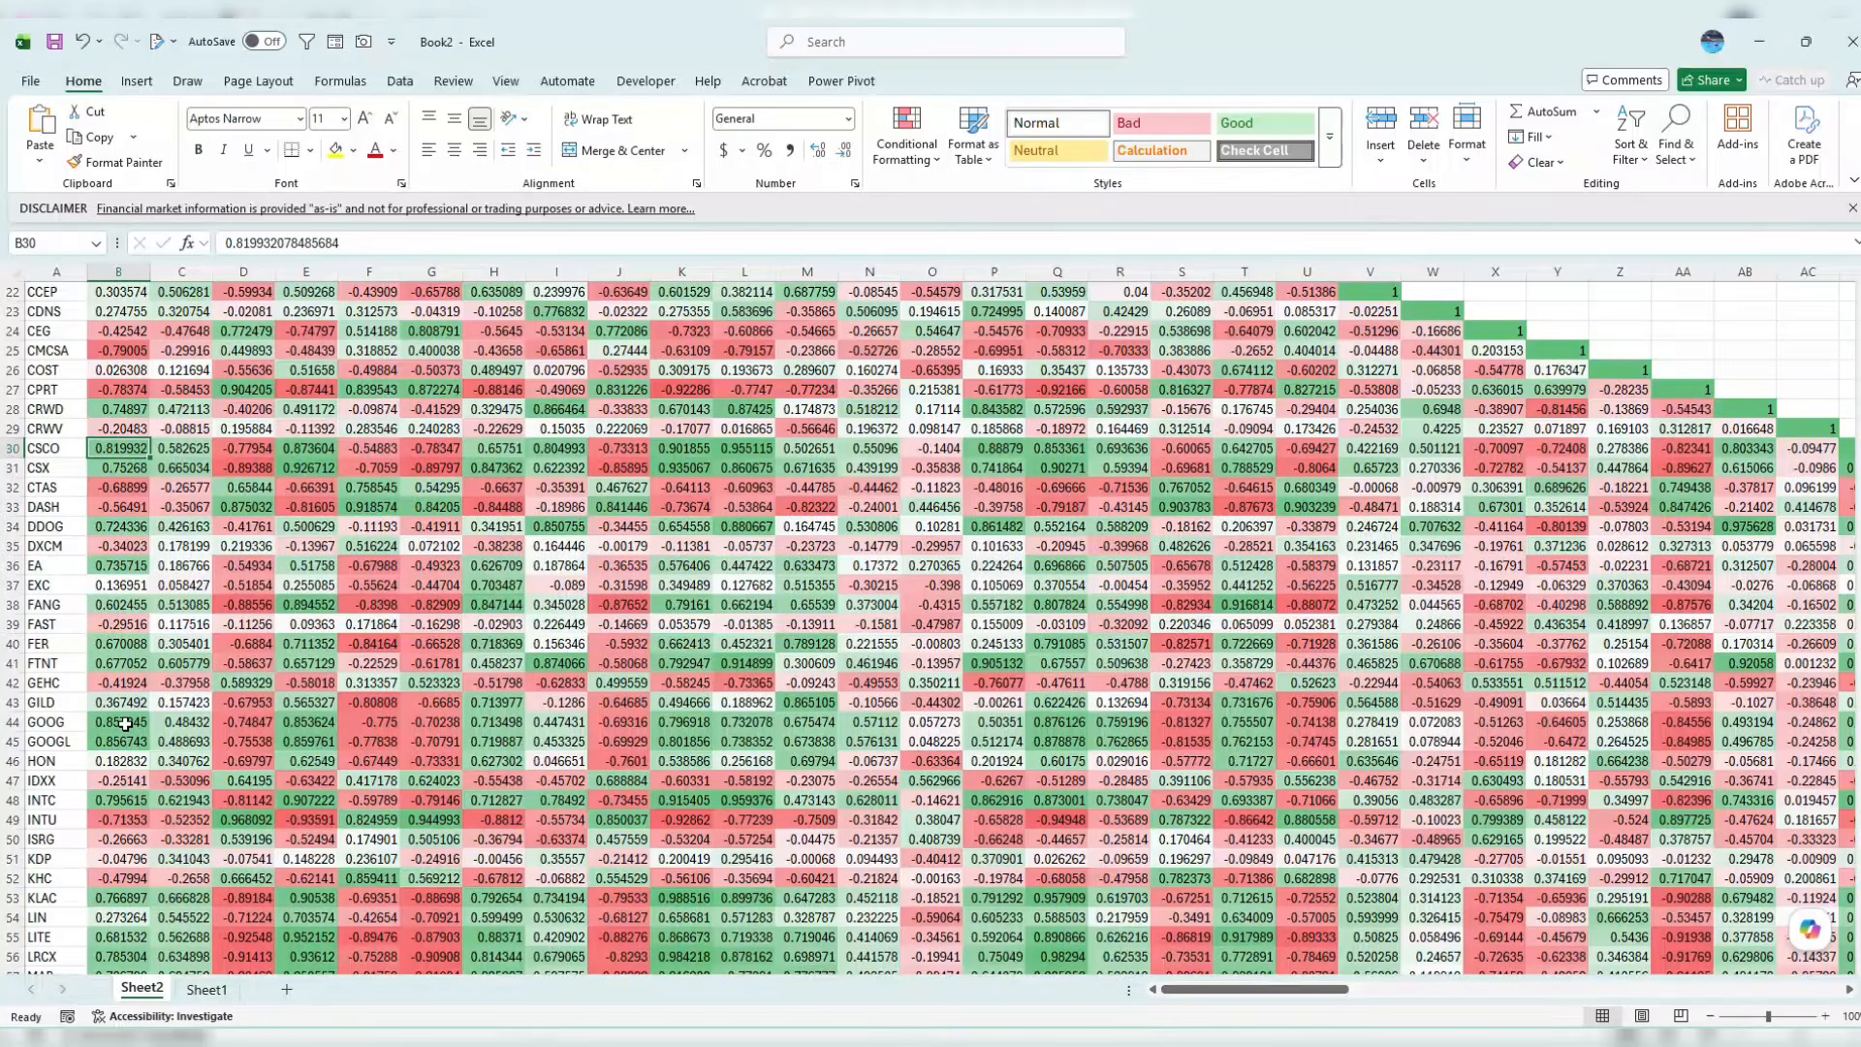
pyautogui.click(123, 723)
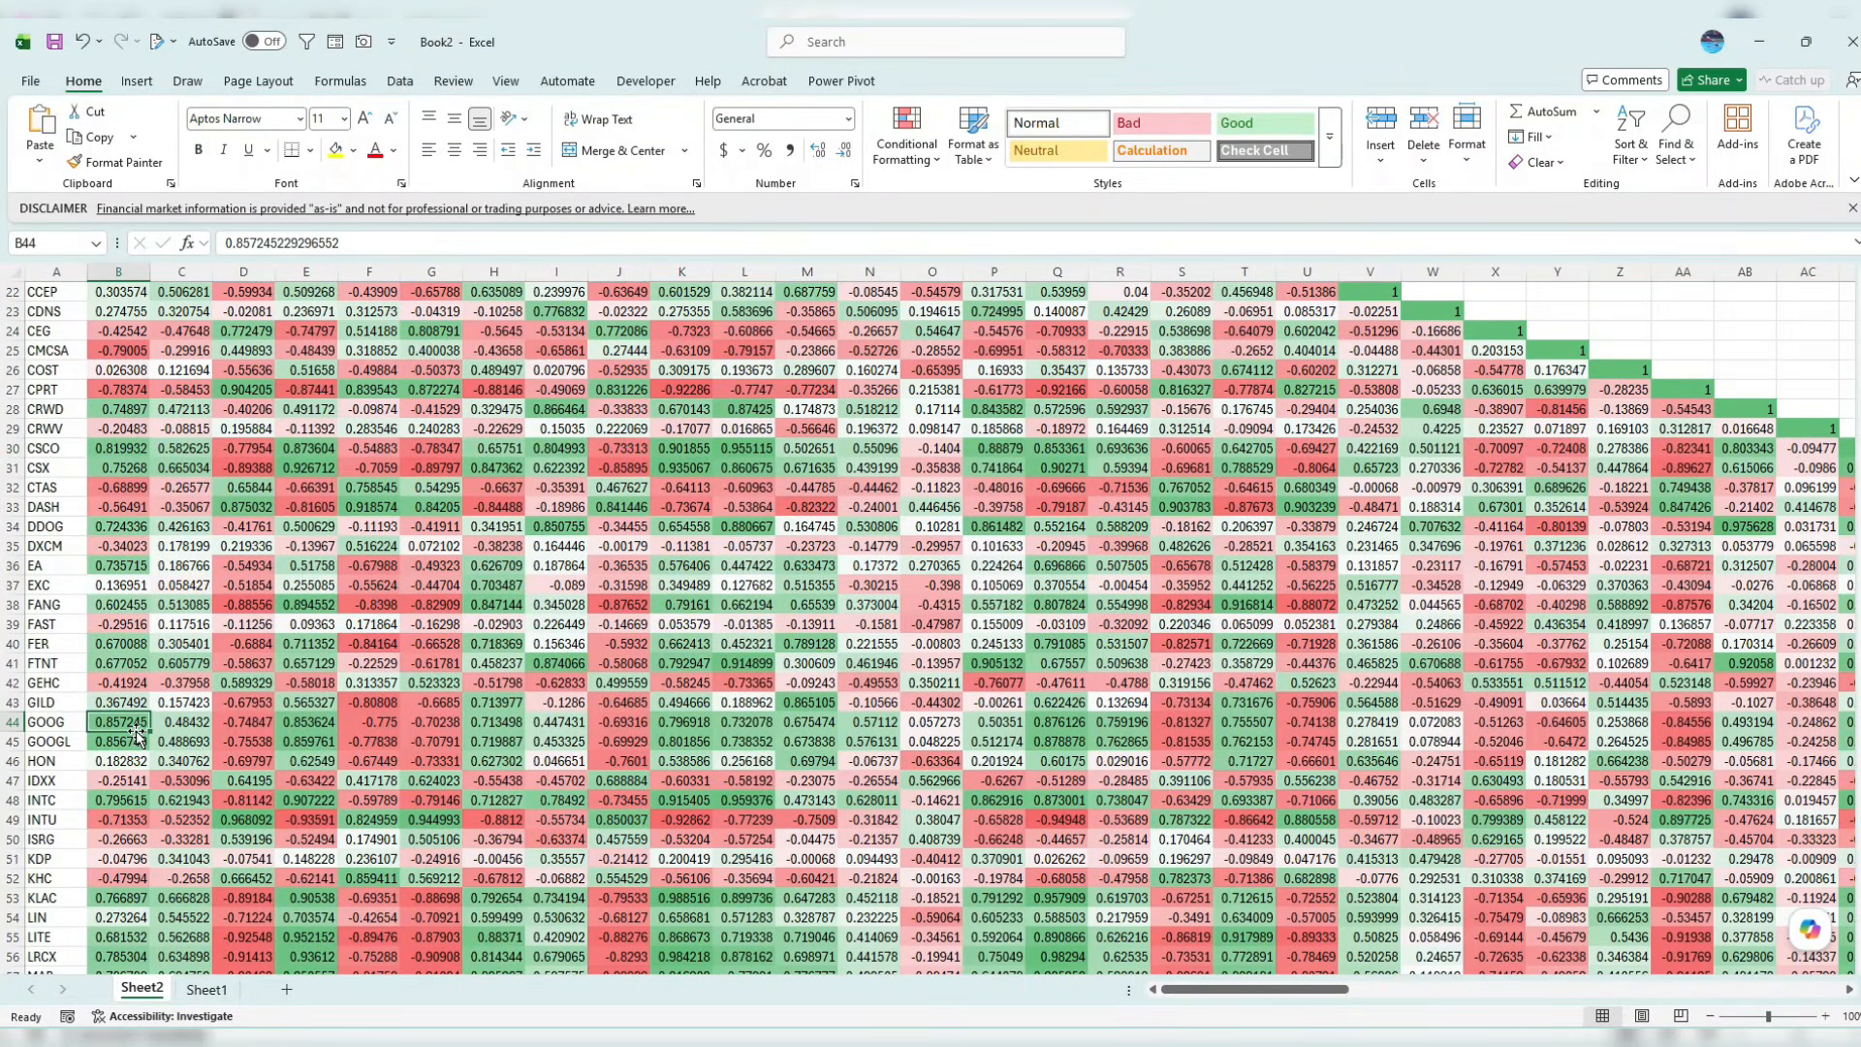